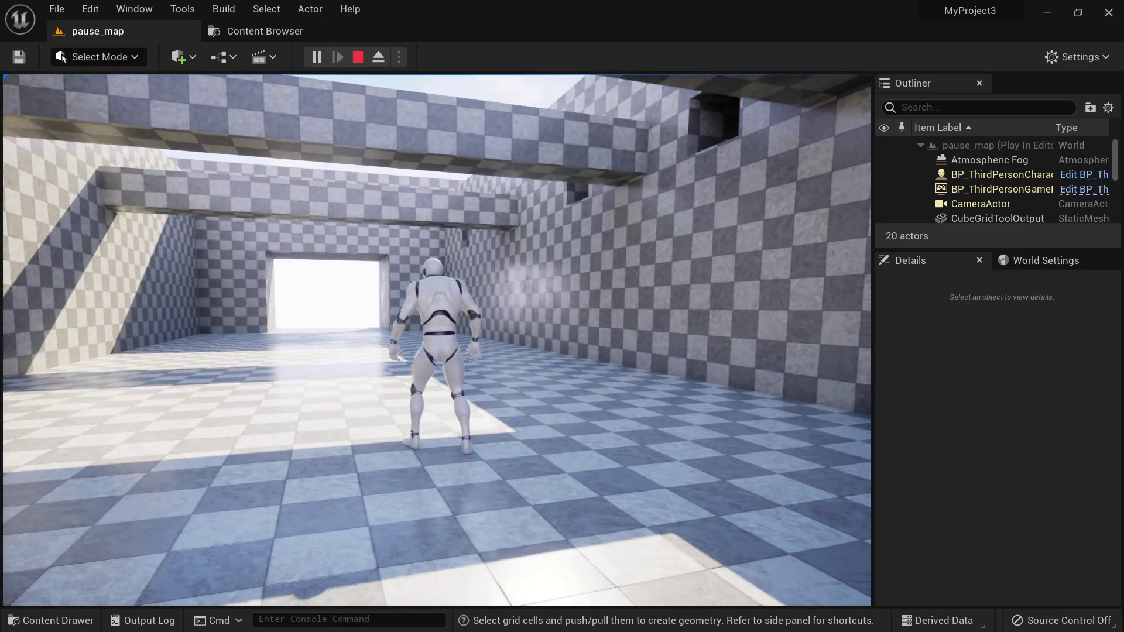
# Stop the play session, create a User Widget blueprint named W_Pause in the pausemenu folder, and save it
pyautogui.press('Escape')
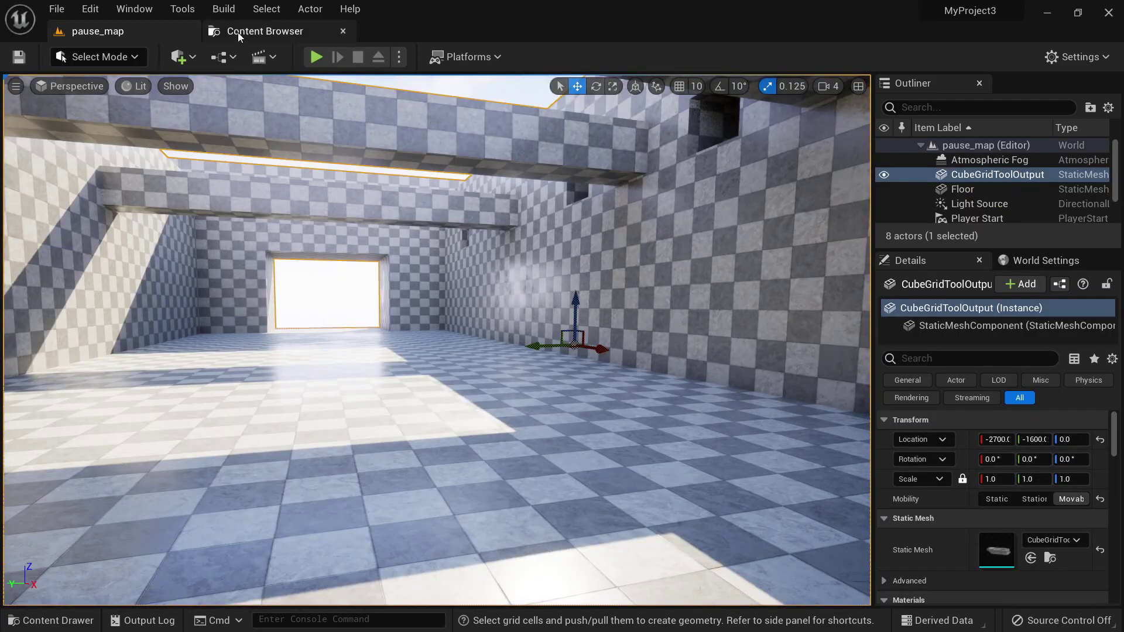
pyautogui.click(237, 32)
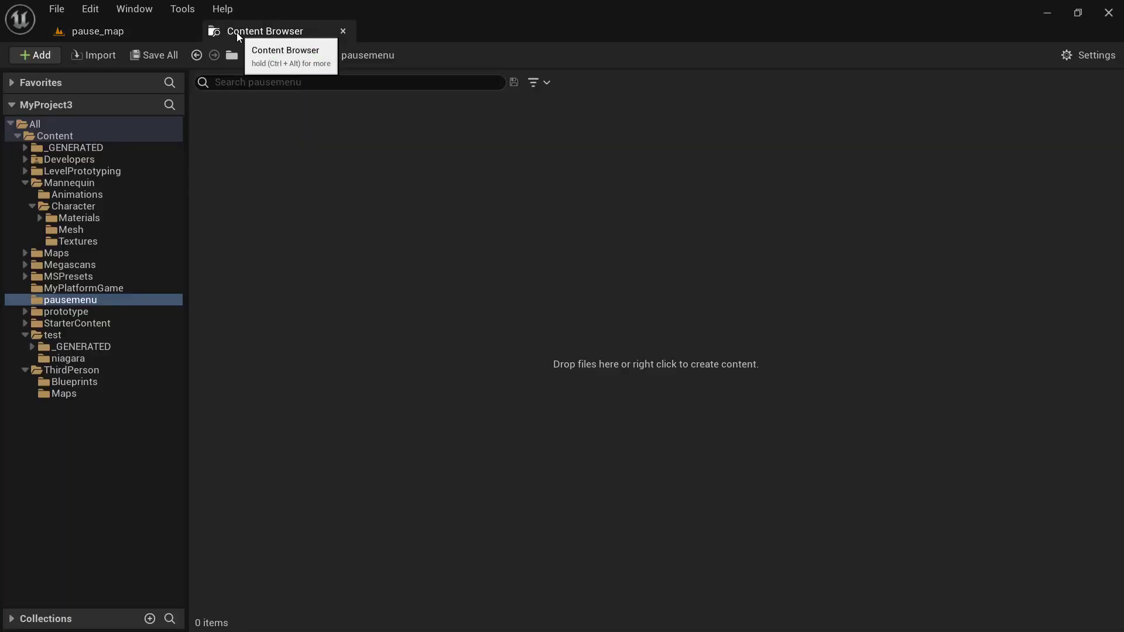
pyautogui.rightClick(333, 191)
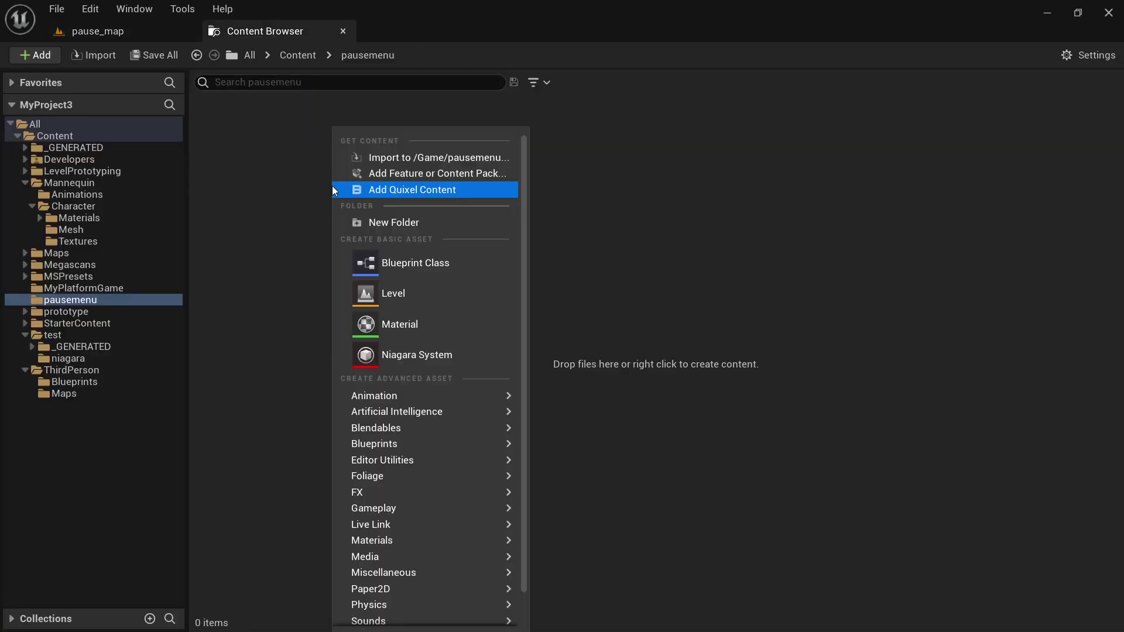
pyautogui.scroll(-2, 403, 237)
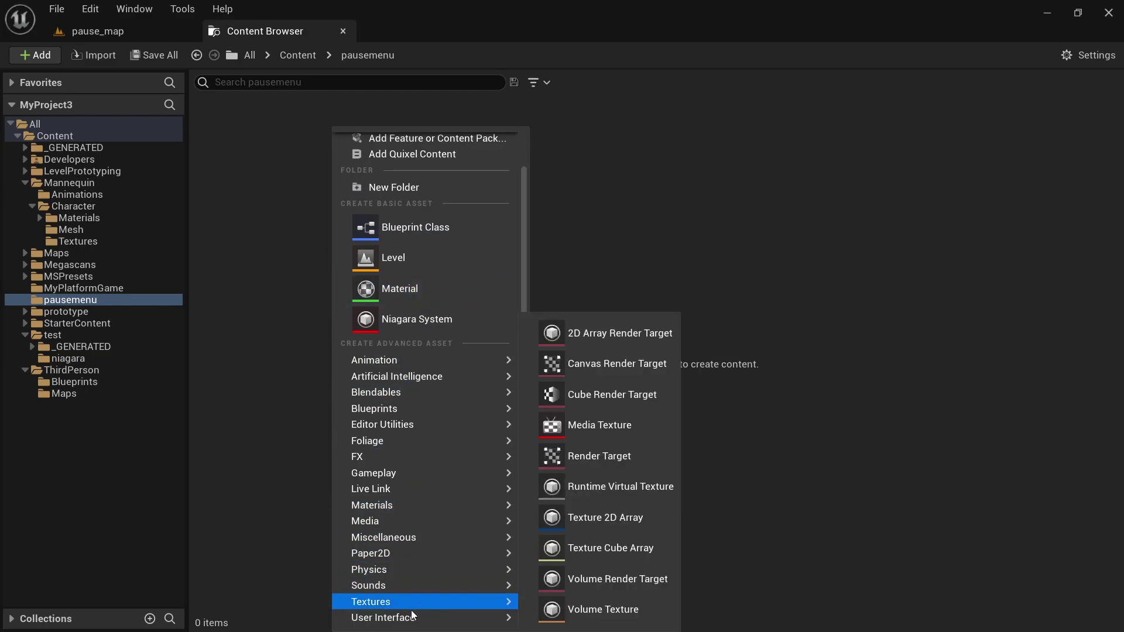
pyautogui.moveTo(410, 623)
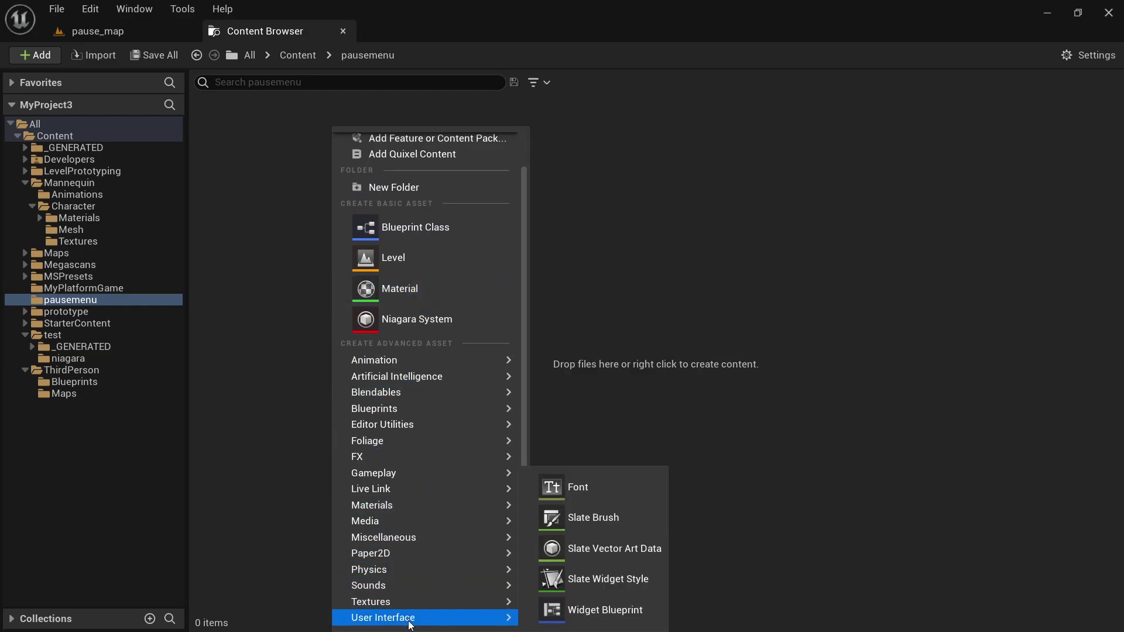
pyautogui.click(624, 611)
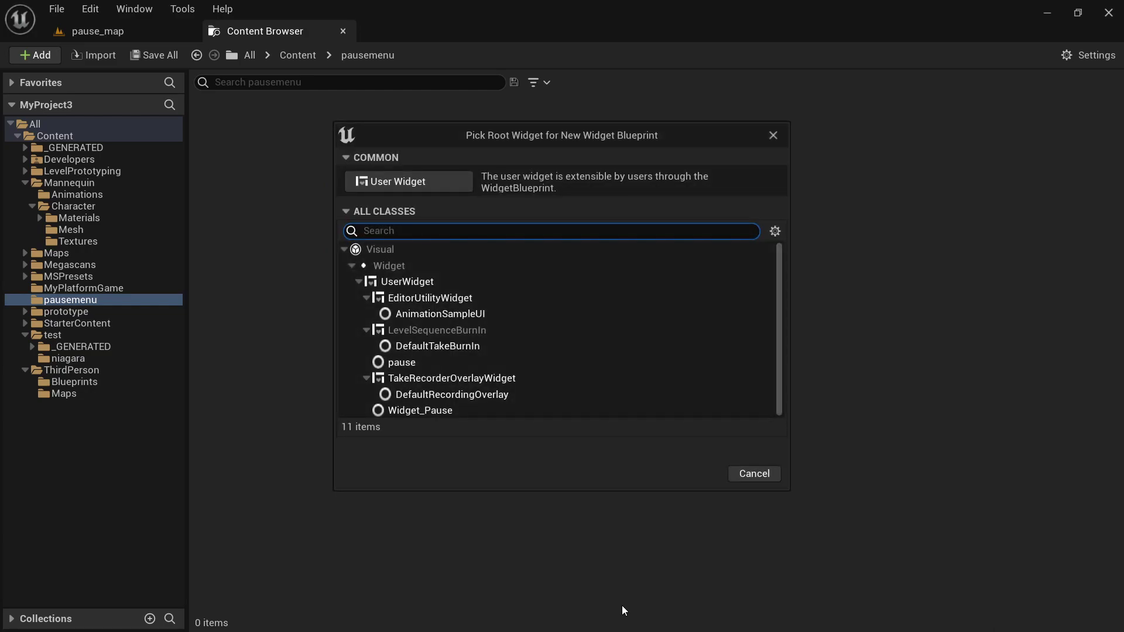
pyautogui.click(416, 184)
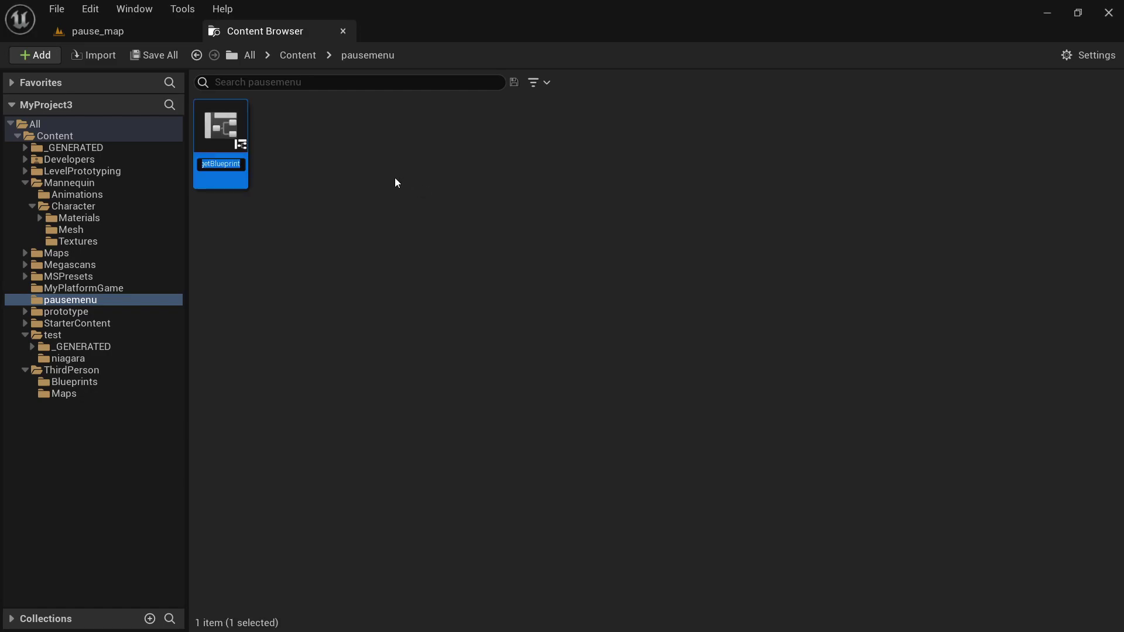
pyautogui.write('W_Pause')
pyautogui.press('Return')
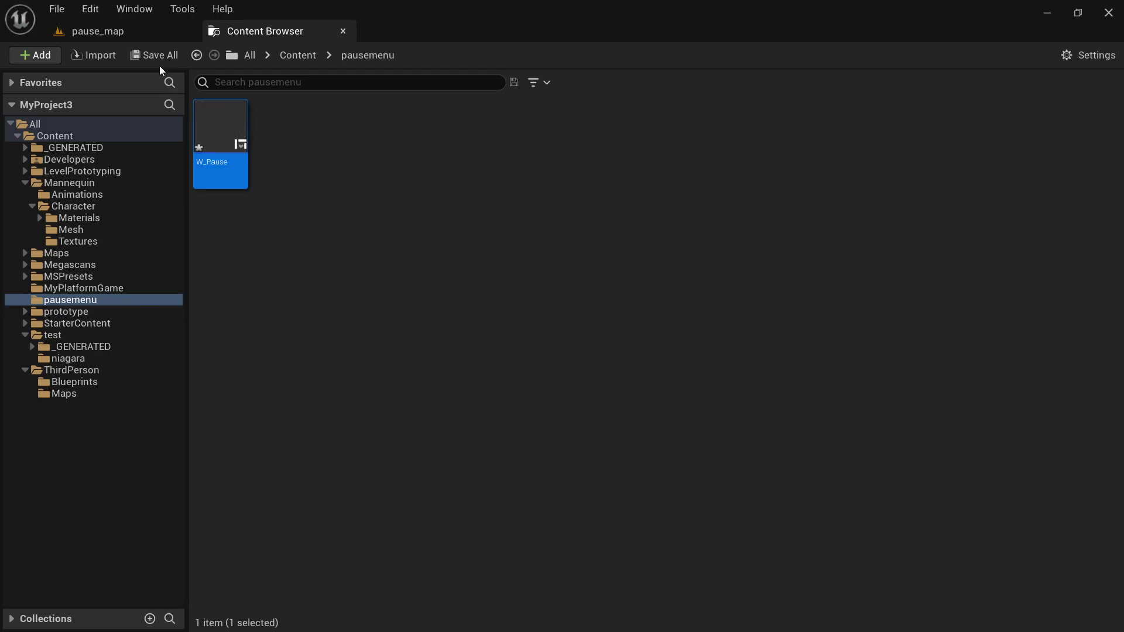
pyautogui.click(156, 56)
pyautogui.click(673, 483)
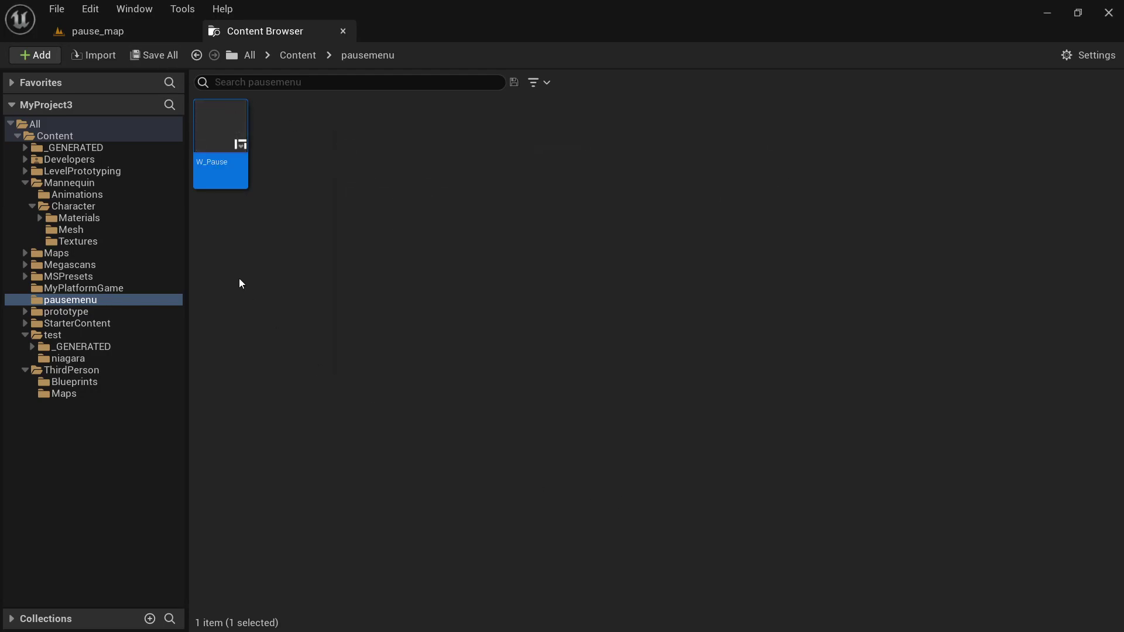
# Open W_Pause for editing and add a Canvas Panel as its root widget
pyautogui.doubleClick(231, 131)
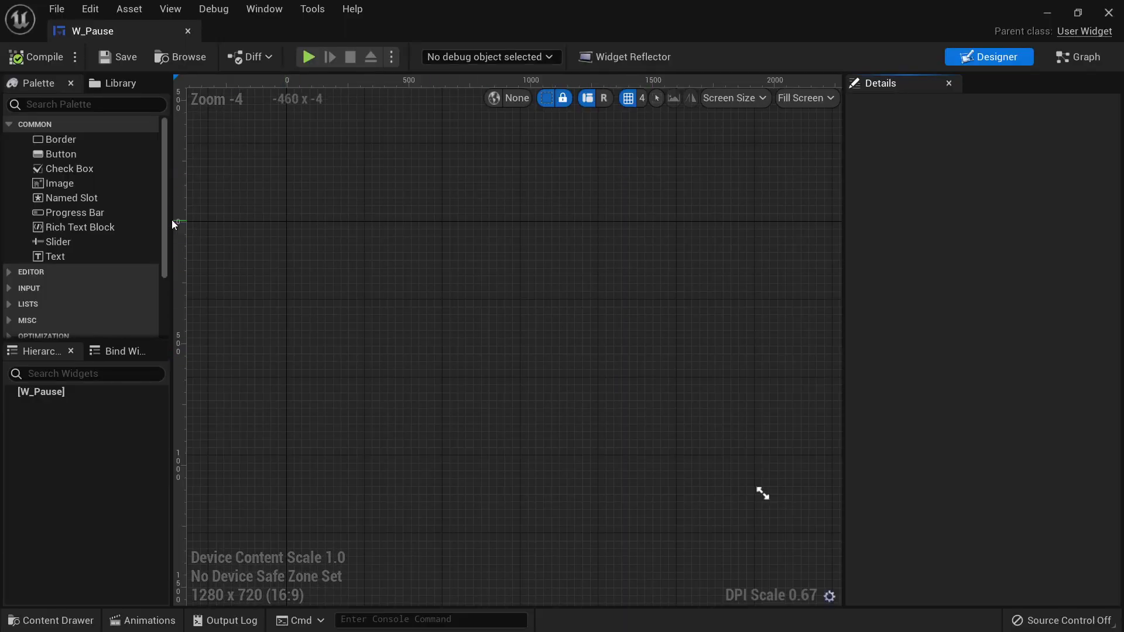
pyautogui.click(63, 392)
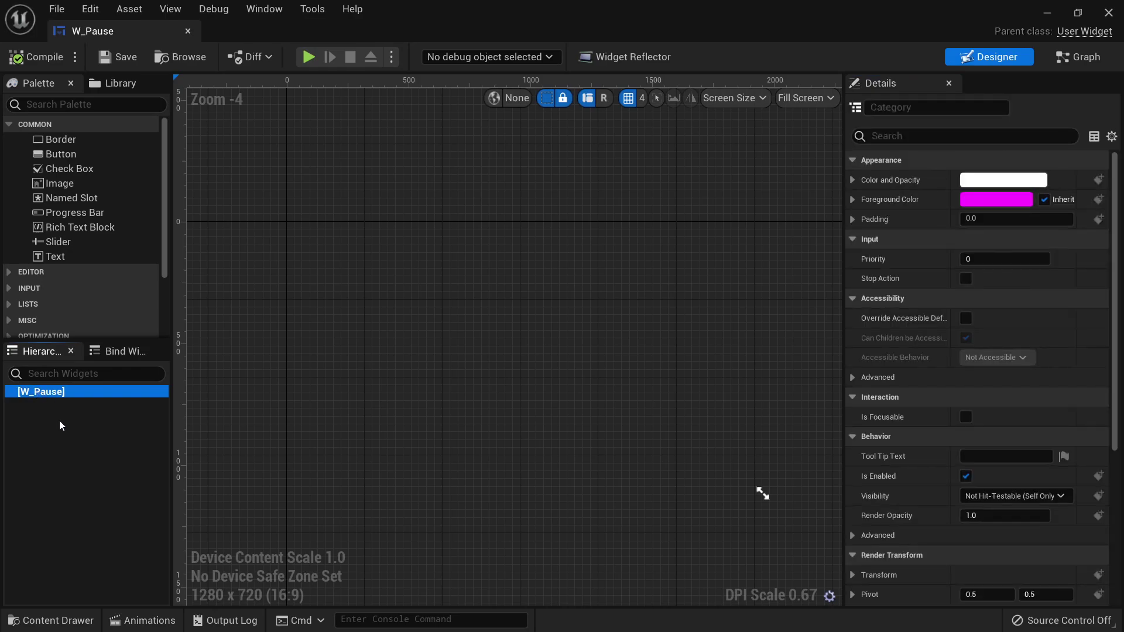
pyautogui.click(108, 107)
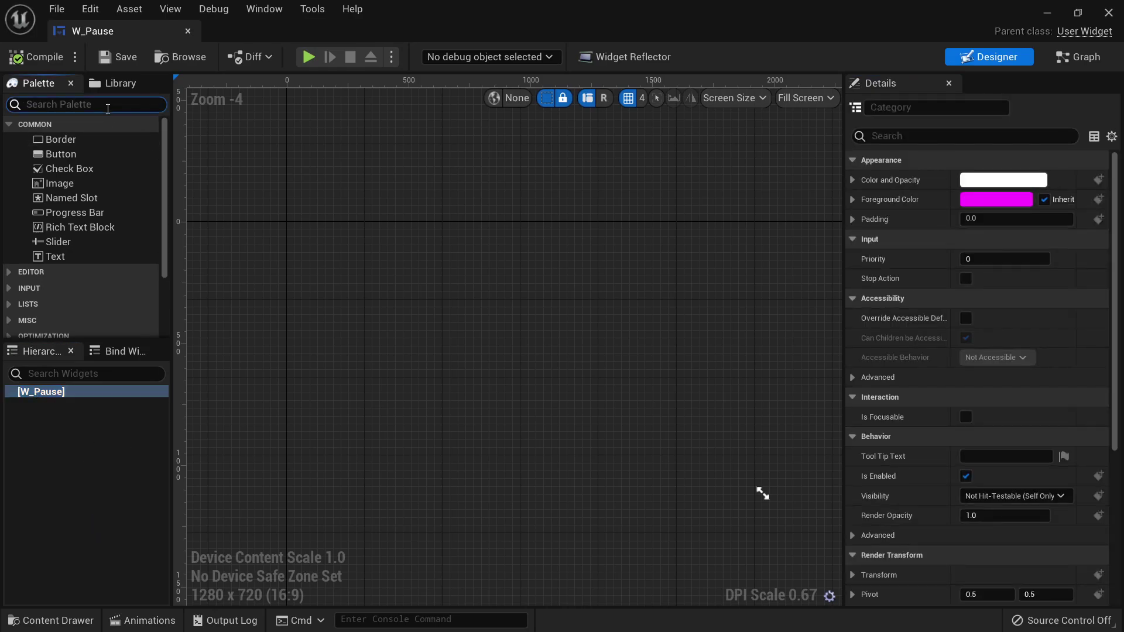
pyautogui.write('canvas')
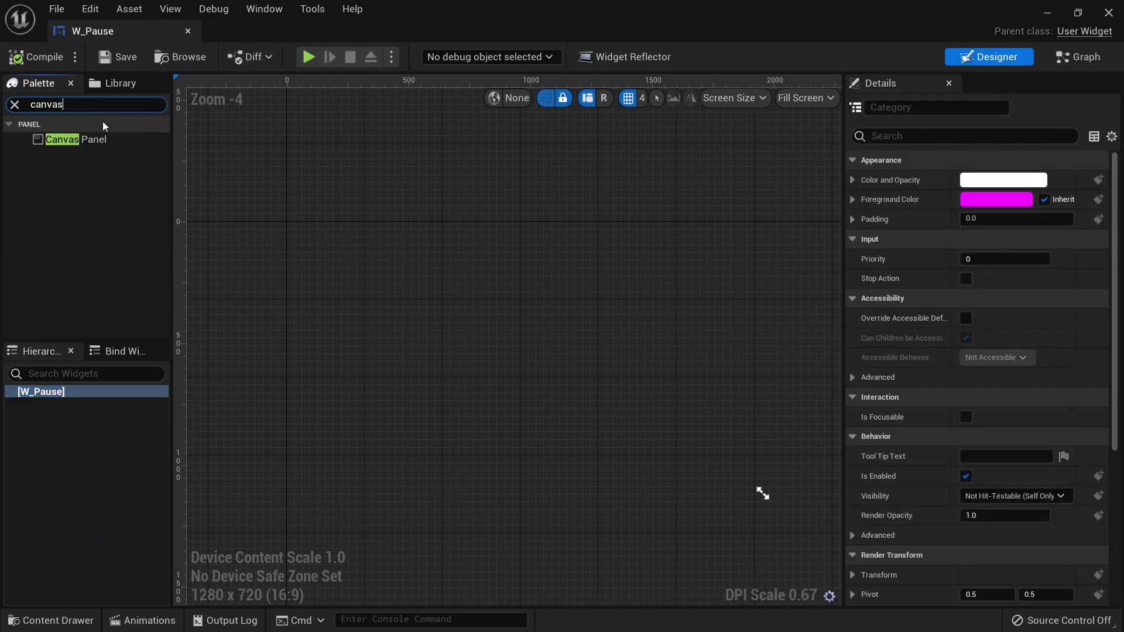
pyautogui.moveTo(70, 137); pyautogui.dragTo(56, 390)
pyautogui.click(52, 403)
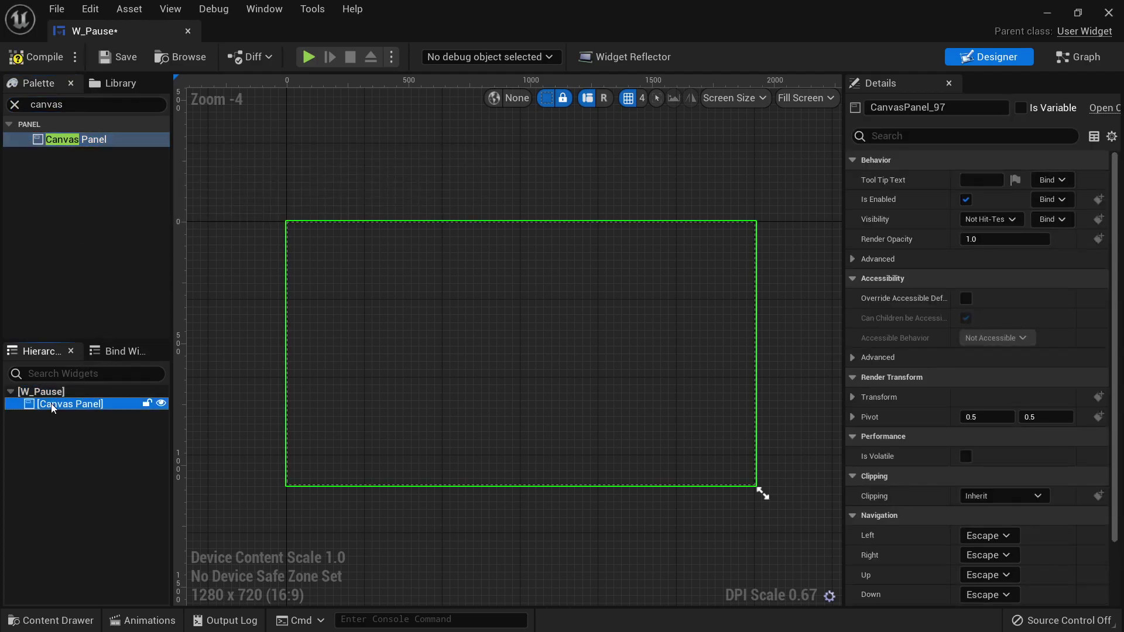
# Add a Text widget under the Canvas Panel and place it at about X 452, Y 348
pyautogui.click(15, 104)
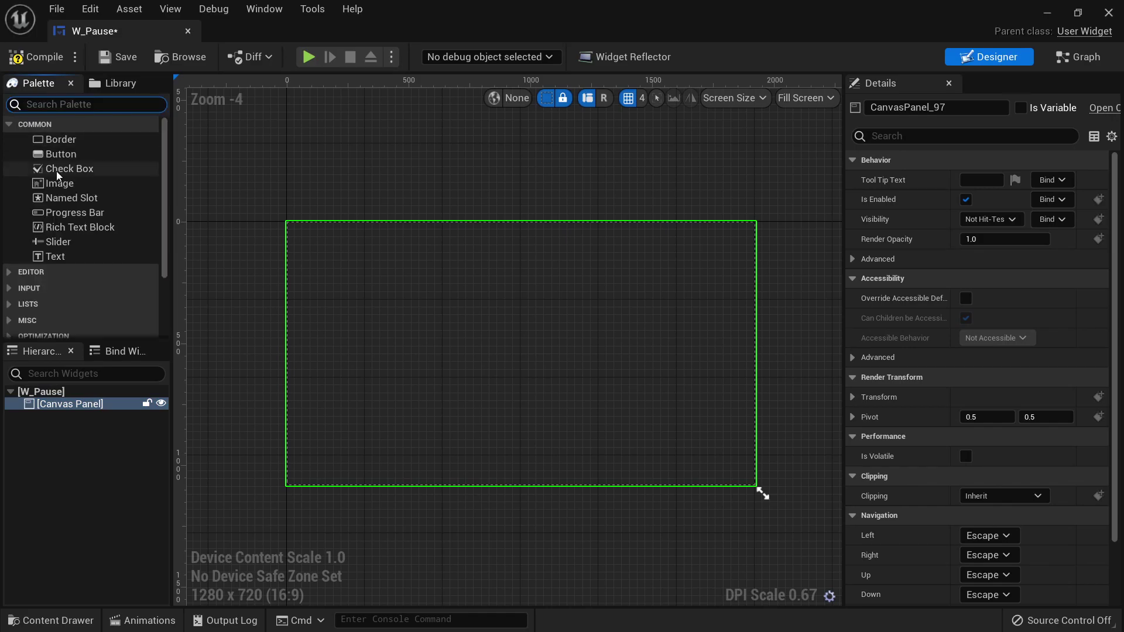
pyautogui.moveTo(46, 257); pyautogui.dragTo(73, 329)
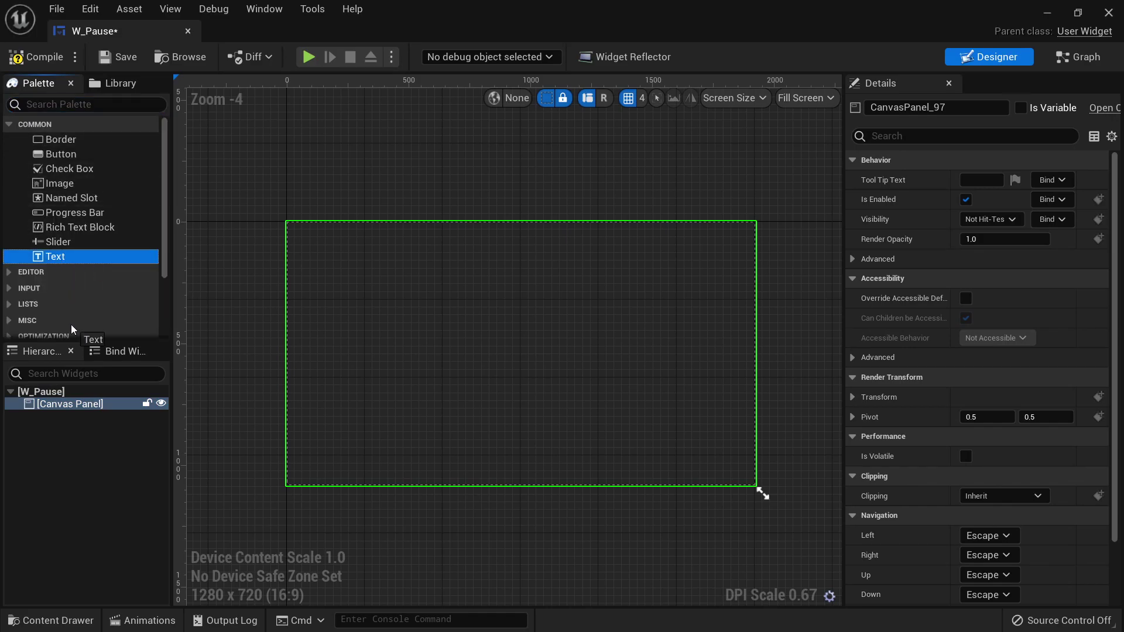
pyautogui.moveTo(83, 405); pyautogui.dragTo(83, 405)
pyautogui.click(75, 417)
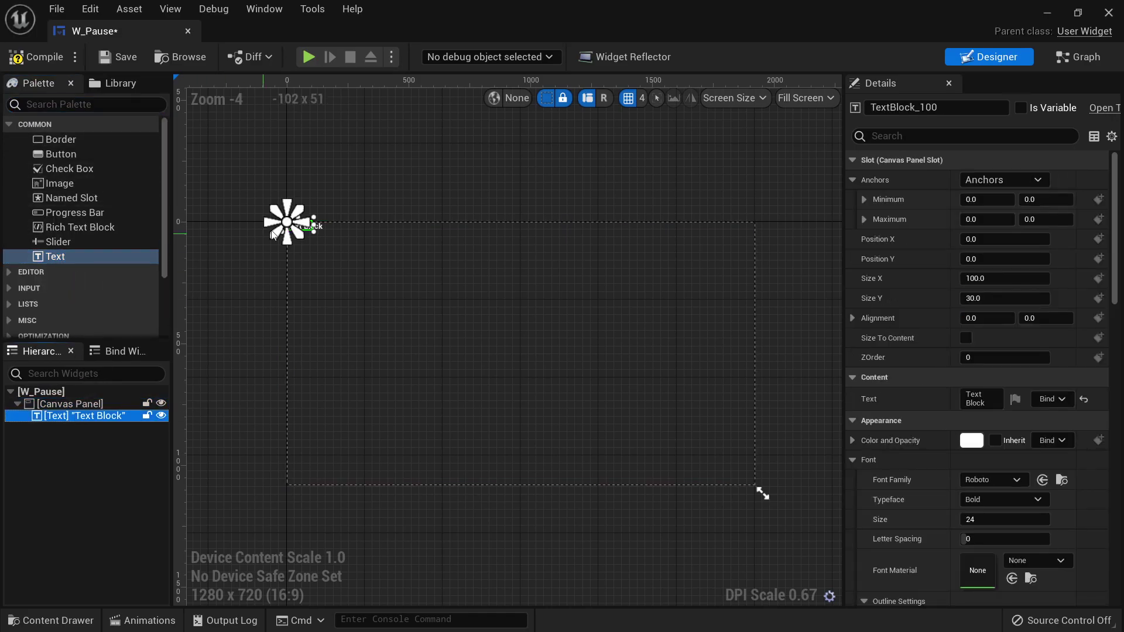
pyautogui.scroll(7, 318, 213)
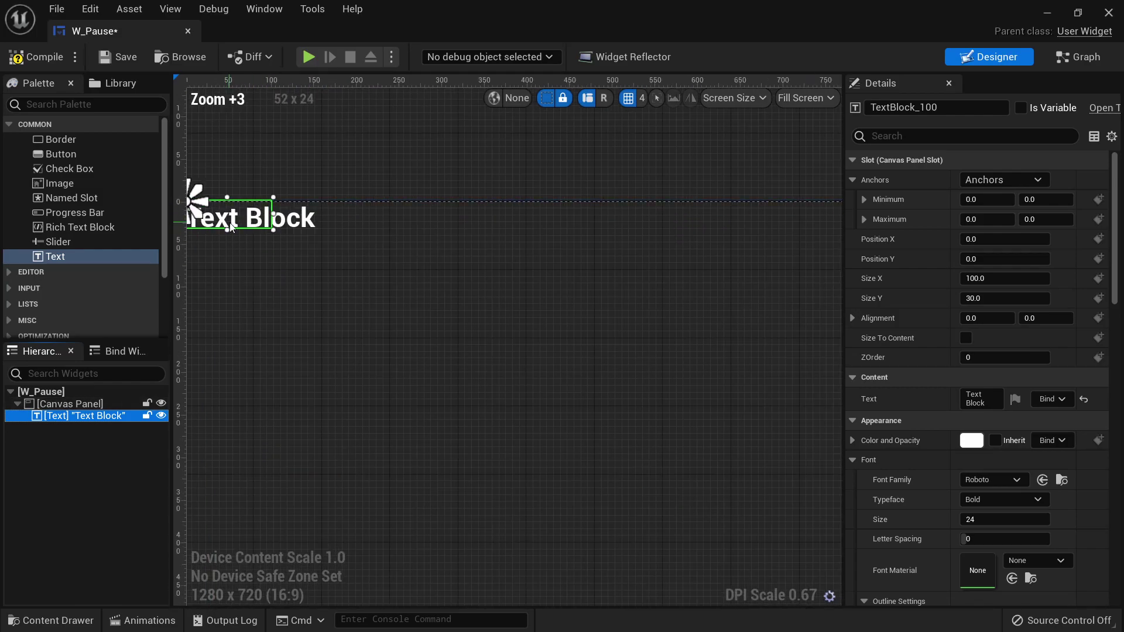
pyautogui.moveTo(237, 212); pyautogui.dragTo(635, 509)
pyautogui.scroll(-2, 635, 508)
pyautogui.moveTo(636, 485); pyautogui.dragTo(553, 390, button='right')
pyautogui.scroll(3, 595, 445)
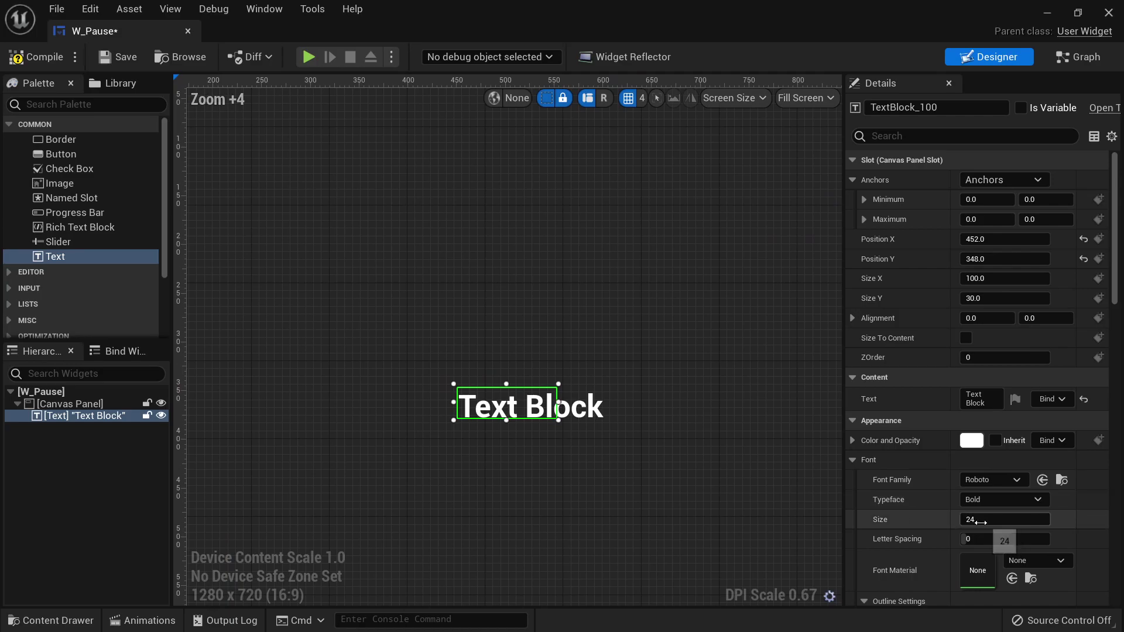
# Set the text block's font size to 37 and enable Size To Content
pyautogui.moveTo(977, 519); pyautogui.dragTo(1010, 519)
pyautogui.click(966, 338)
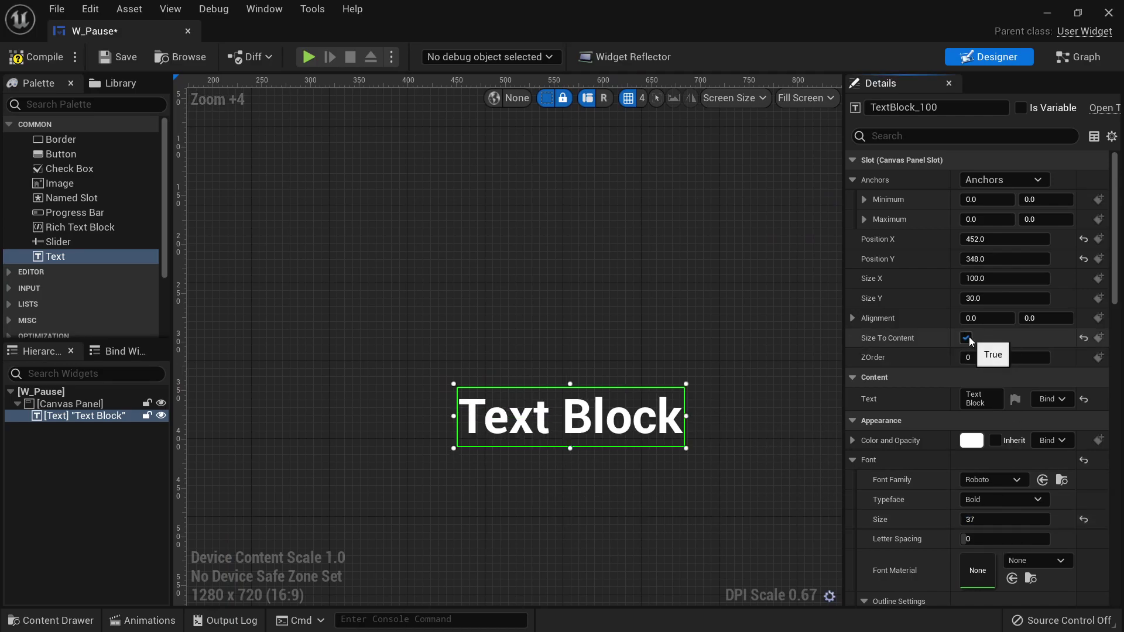
pyautogui.scroll(-6, 570, 383)
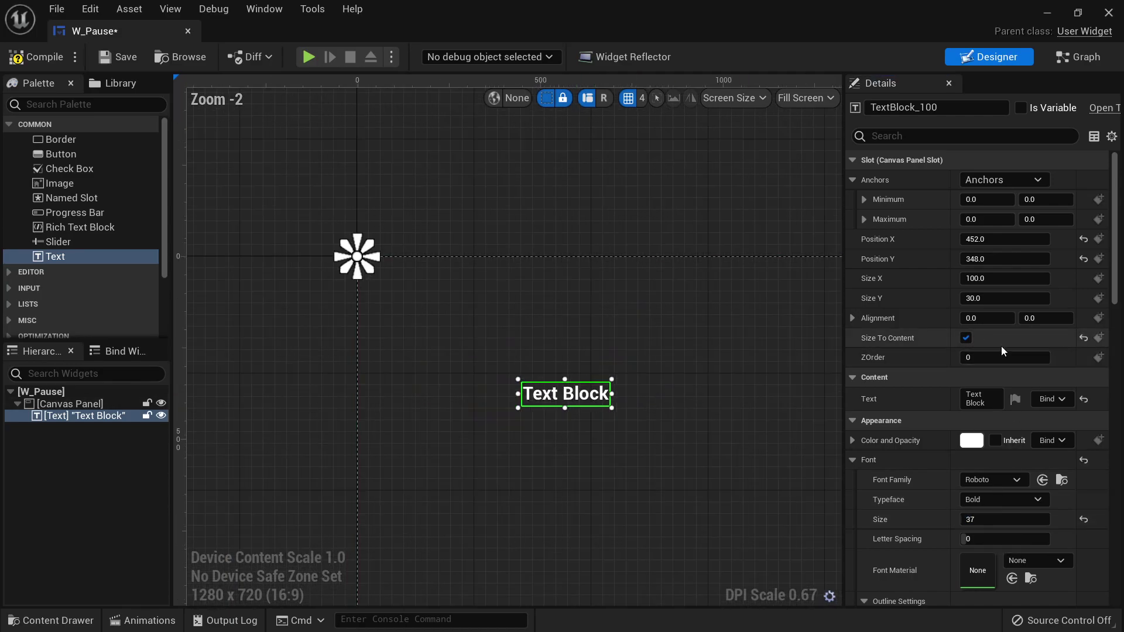
pyautogui.click(966, 338)
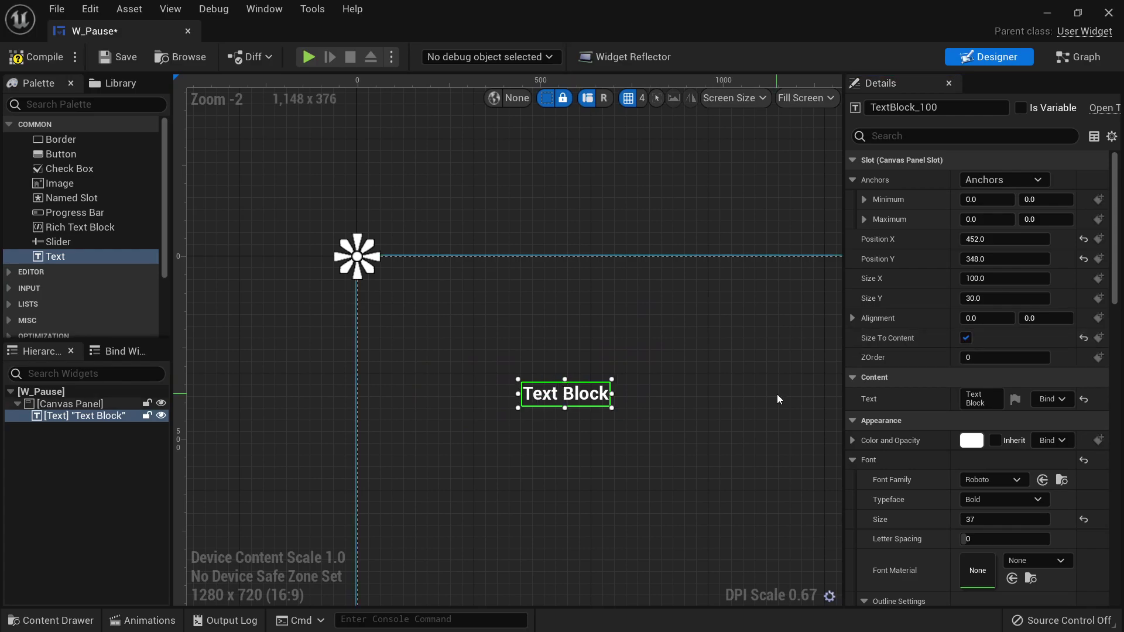
# Move the text block near the canvas centre, at about X 828, Y 432, and set its font size to 48
pyautogui.moveTo(549, 361); pyautogui.dragTo(398, 319, button='right')
pyautogui.scroll(-2, 399, 319)
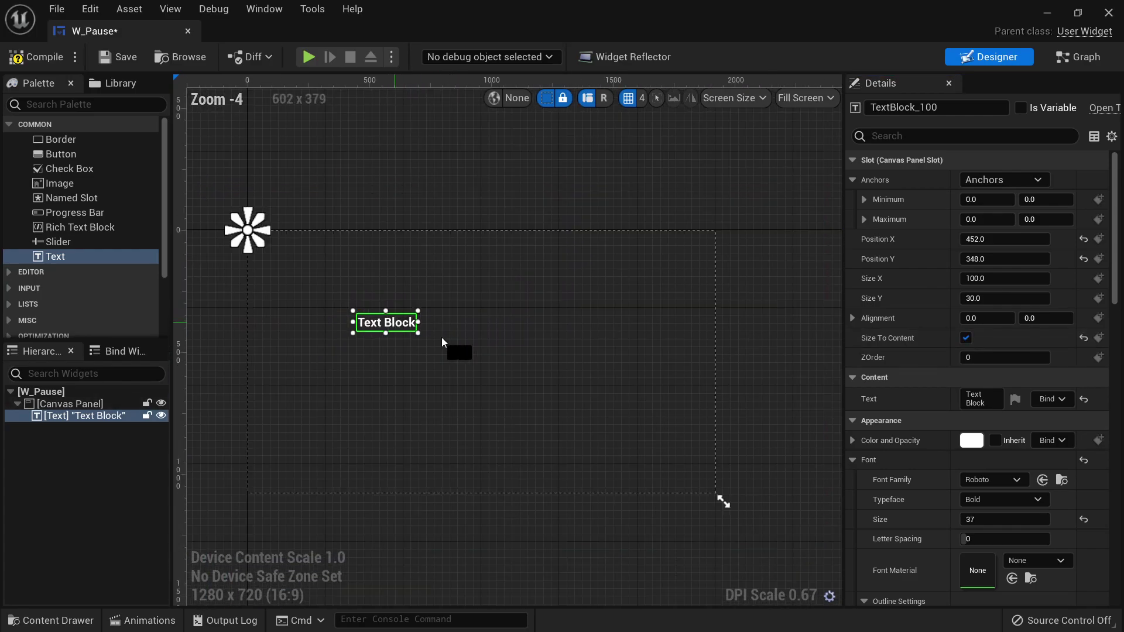
pyautogui.moveTo(442, 337); pyautogui.dragTo(483, 357)
pyautogui.moveTo(1000, 520)
pyautogui.mouseDown()
pyautogui.moveTo(1024, 520)
pyautogui.moveTo(1013, 520)
pyautogui.mouseUp()
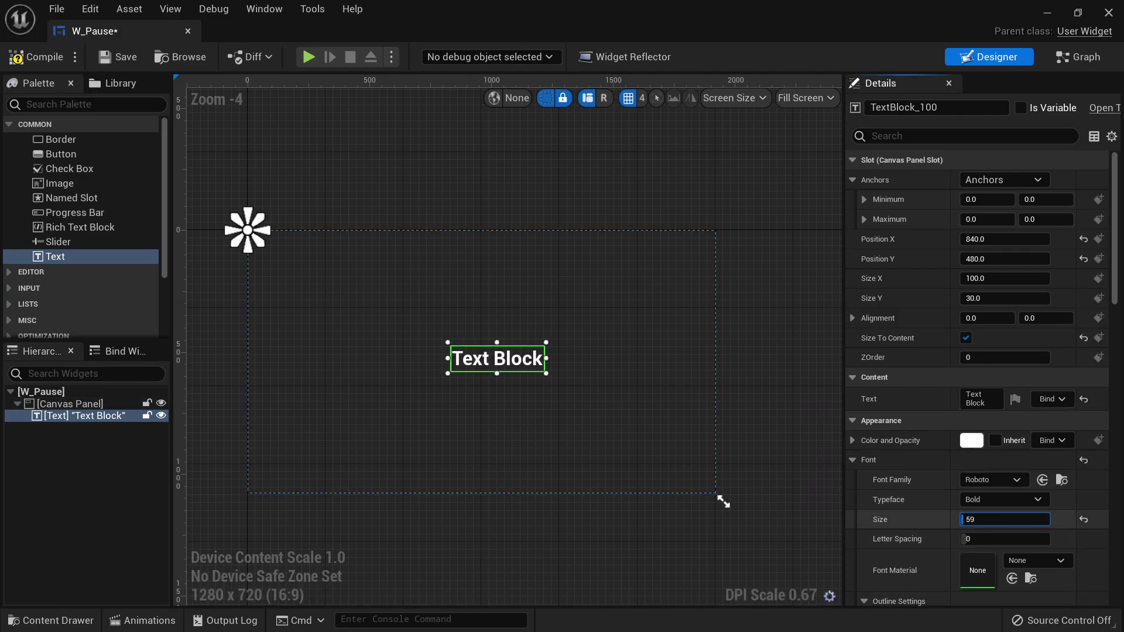
pyautogui.click(1004, 520)
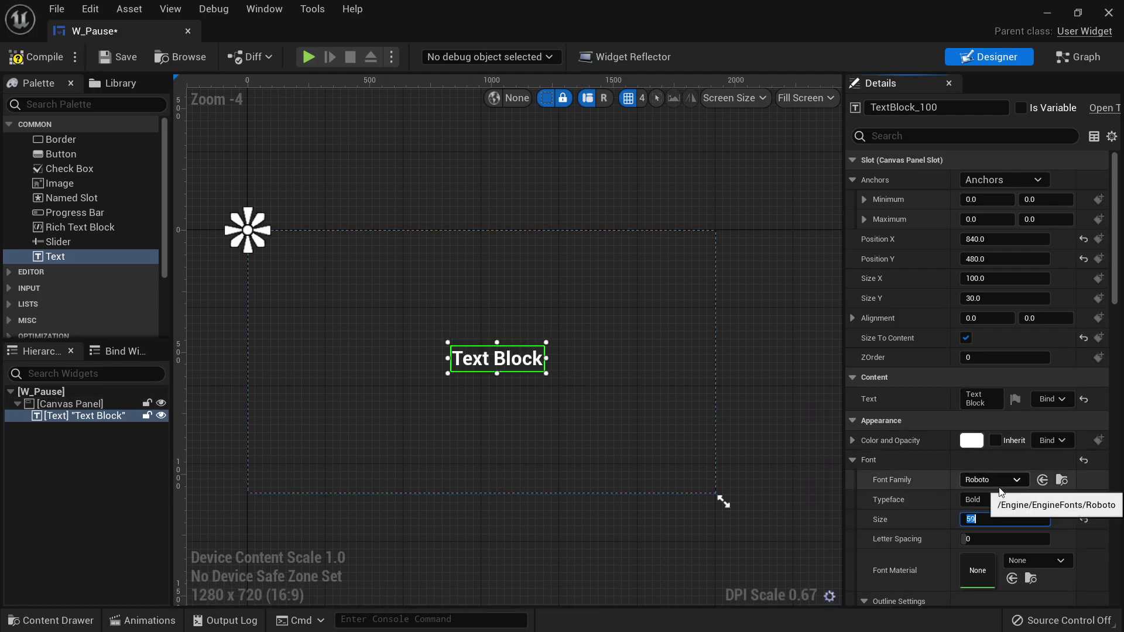
pyautogui.press('Return')
pyautogui.moveTo(518, 360); pyautogui.dragTo(510, 349)
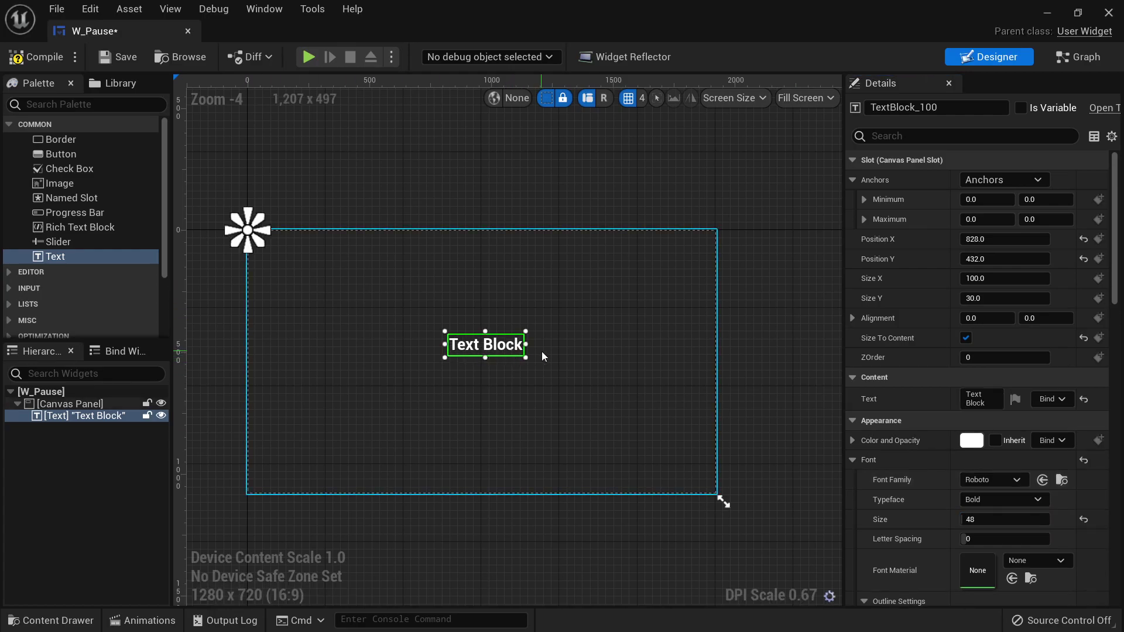
# Change the text block's content to "Pause"
pyautogui.click(981, 399)
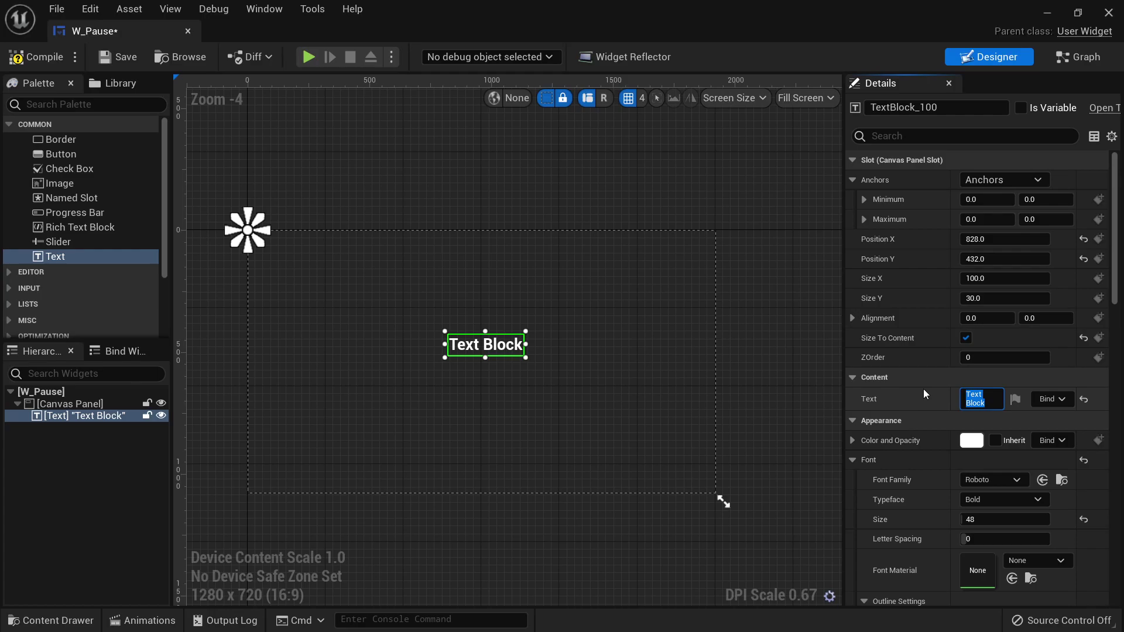
pyautogui.write('Pause')
pyautogui.press('Return')
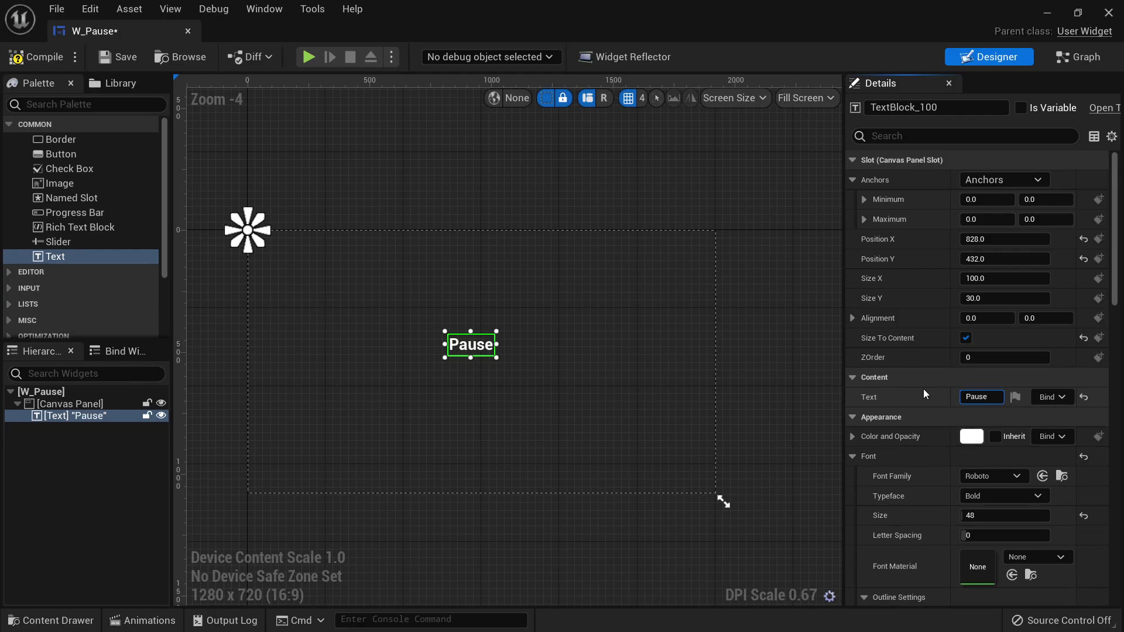
# Anchor the Pause text to the canvas centre and shift it to about X -93, Y -105
pyautogui.click(1009, 182)
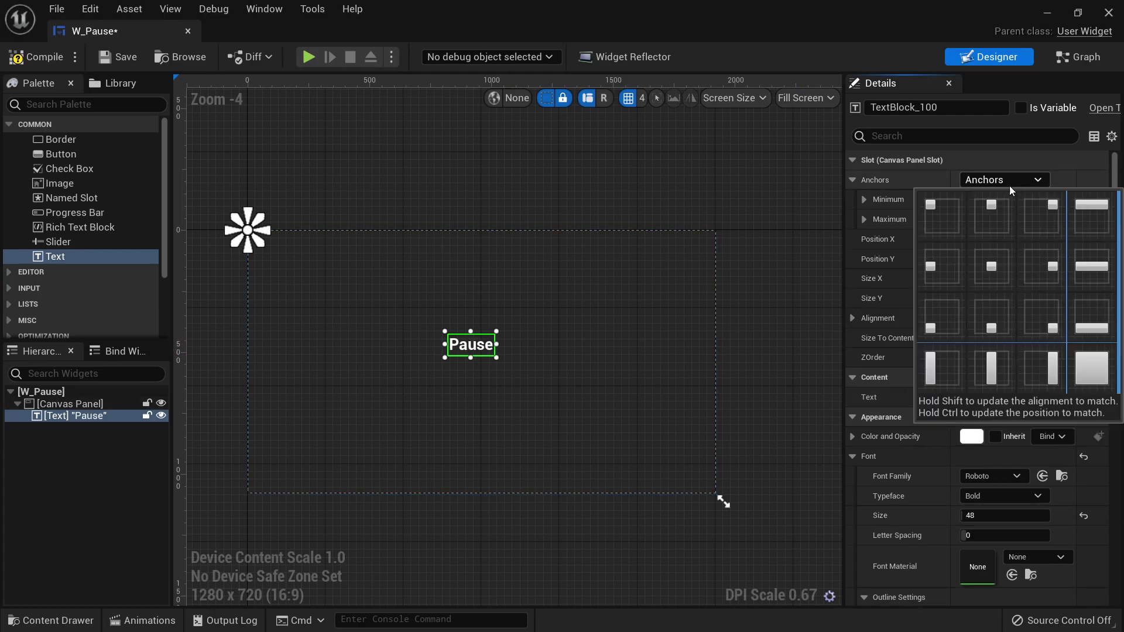
pyautogui.click(1006, 271)
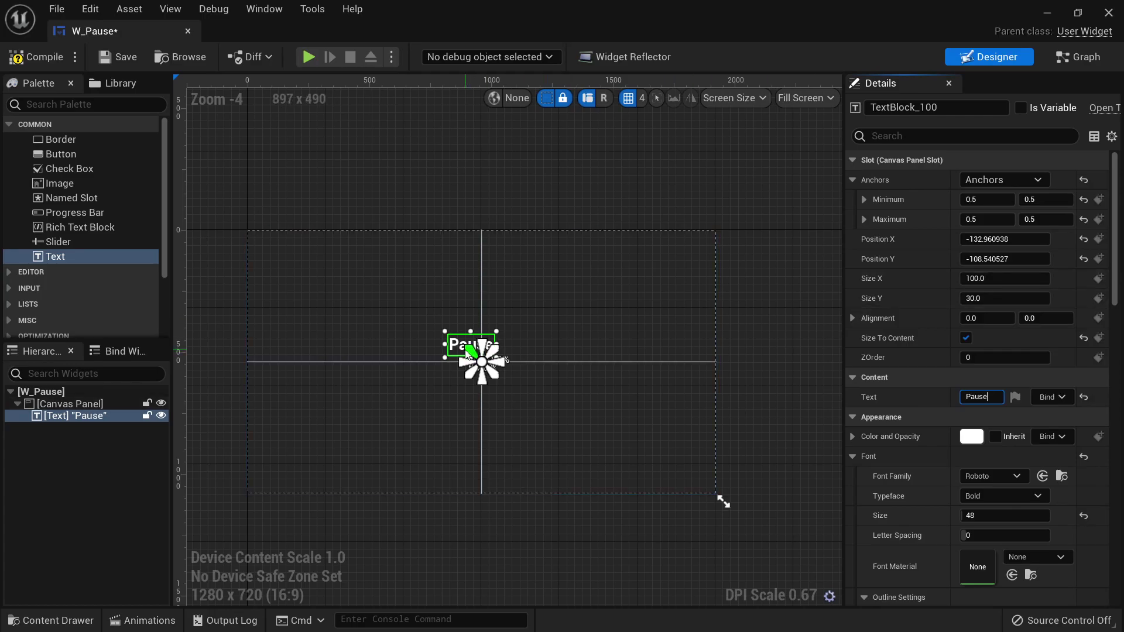
pyautogui.scroll(3, 466, 351)
pyautogui.moveTo(456, 333); pyautogui.dragTo(473, 335)
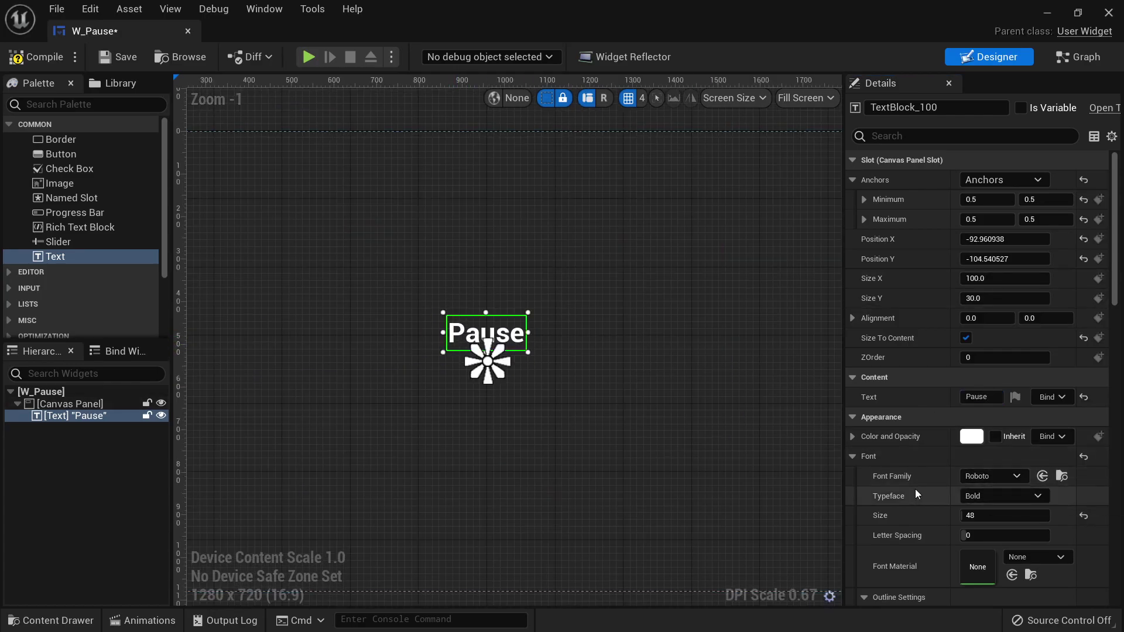
# Set the Pause text's typeface to Light and compile the widget blueprint
pyautogui.click(986, 495)
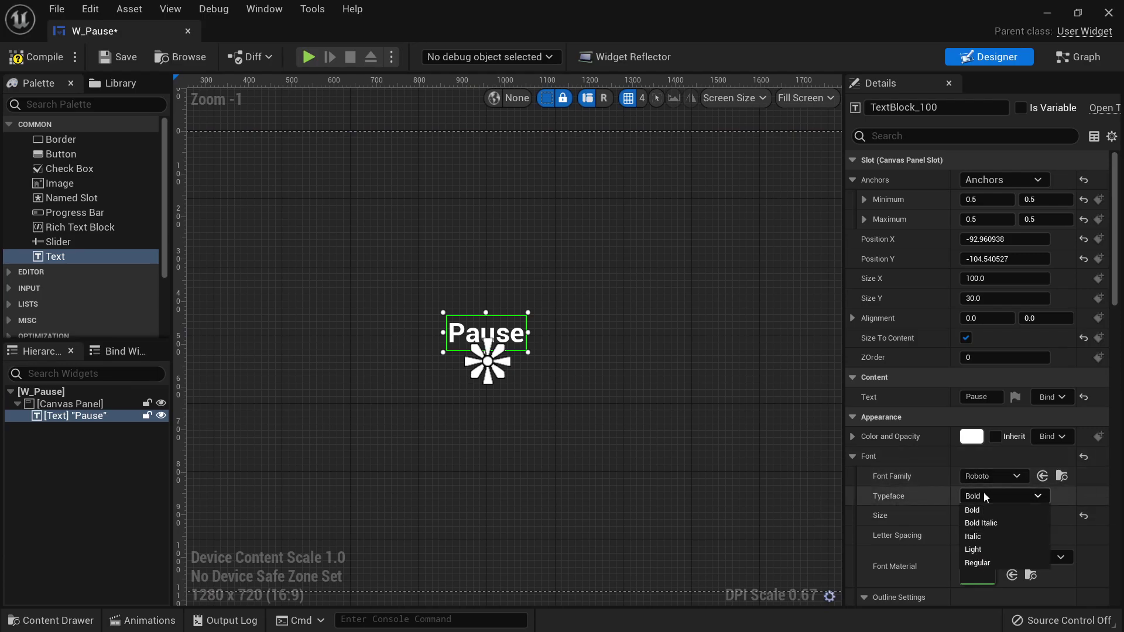
pyautogui.click(984, 493)
pyautogui.click(983, 493)
pyautogui.click(982, 493)
pyautogui.click(983, 493)
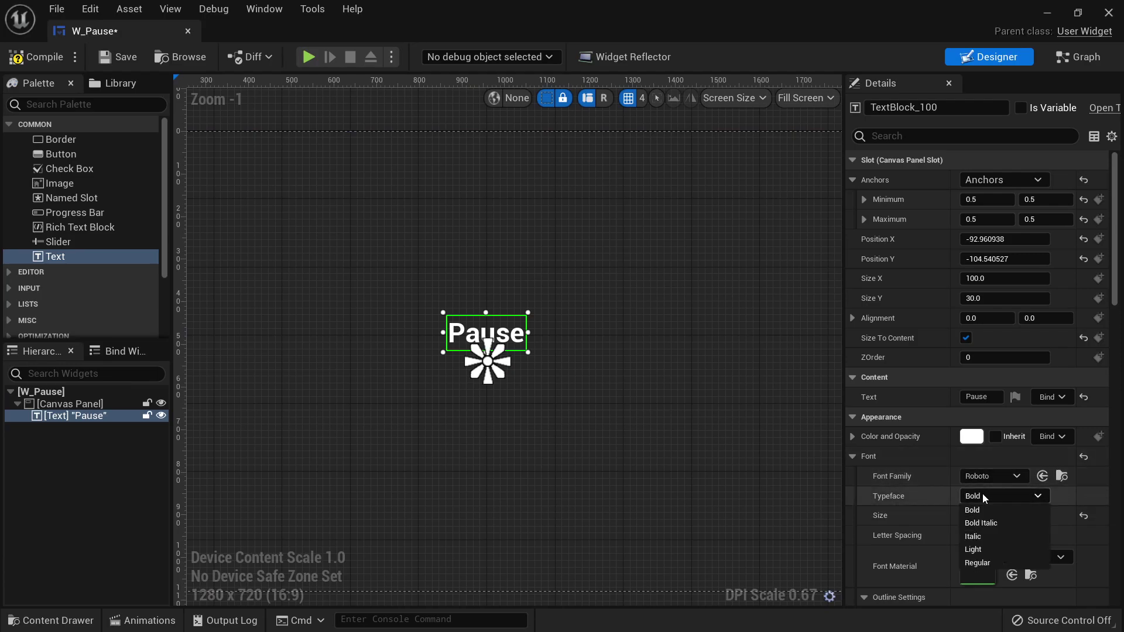
pyautogui.click(972, 553)
pyautogui.click(644, 324)
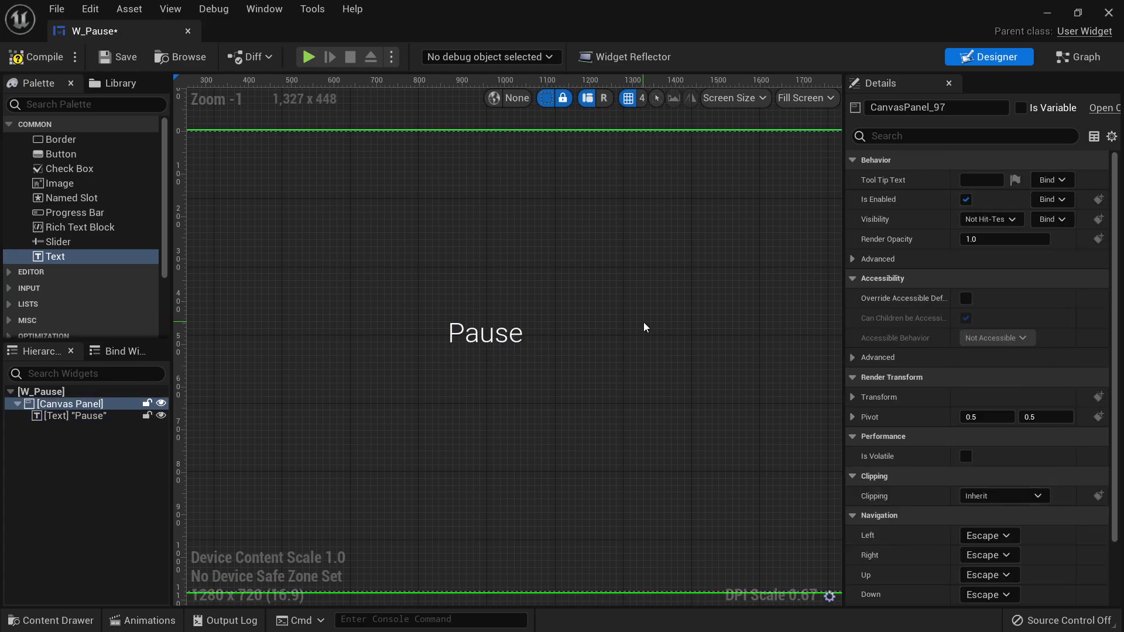
pyautogui.click(36, 57)
pyautogui.scroll(-3, 404, 410)
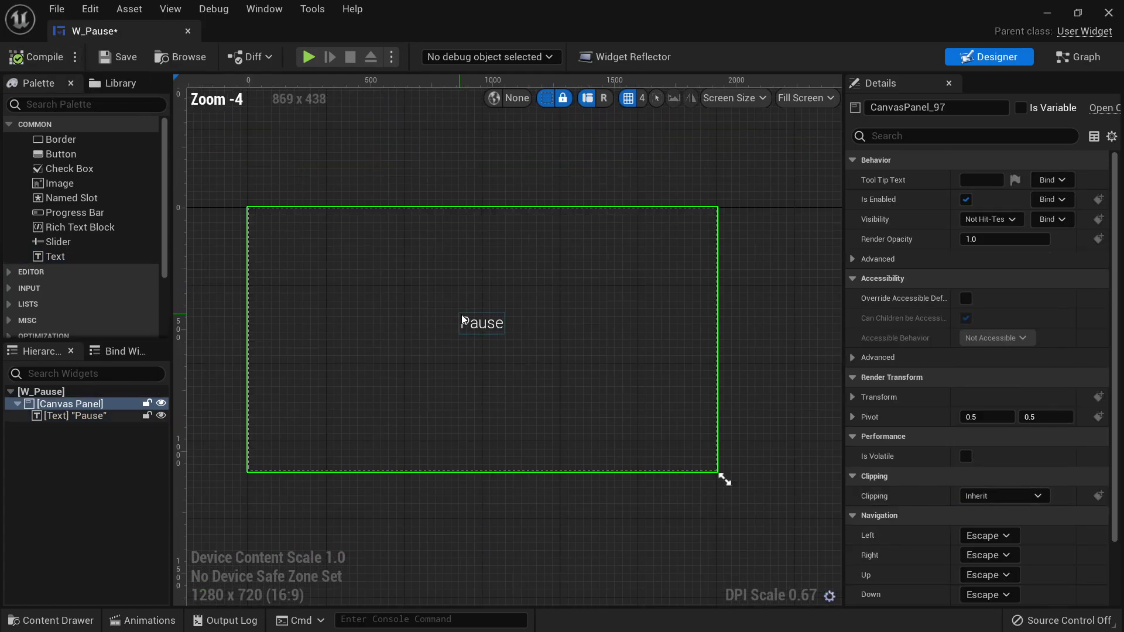
# Lower the Pause text to about X -93, Y -57 and dock the W_Pause editor in the main window
pyautogui.scroll(4, 482, 331)
pyautogui.moveTo(482, 329); pyautogui.dragTo(503, 353)
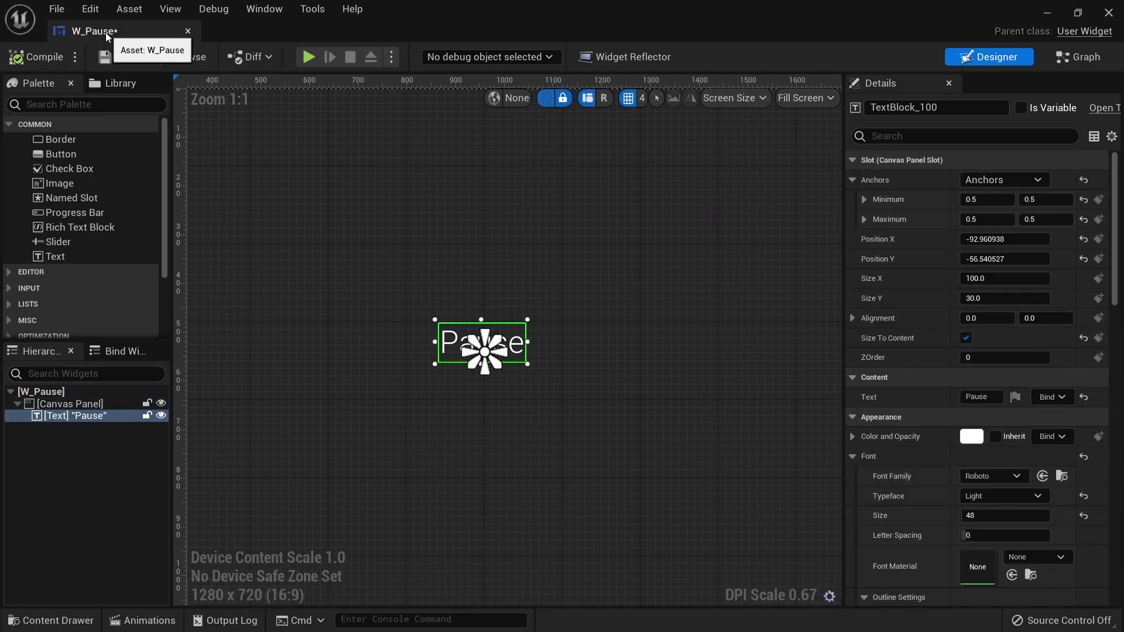
pyautogui.moveTo(106, 32); pyautogui.dragTo(351, 29)
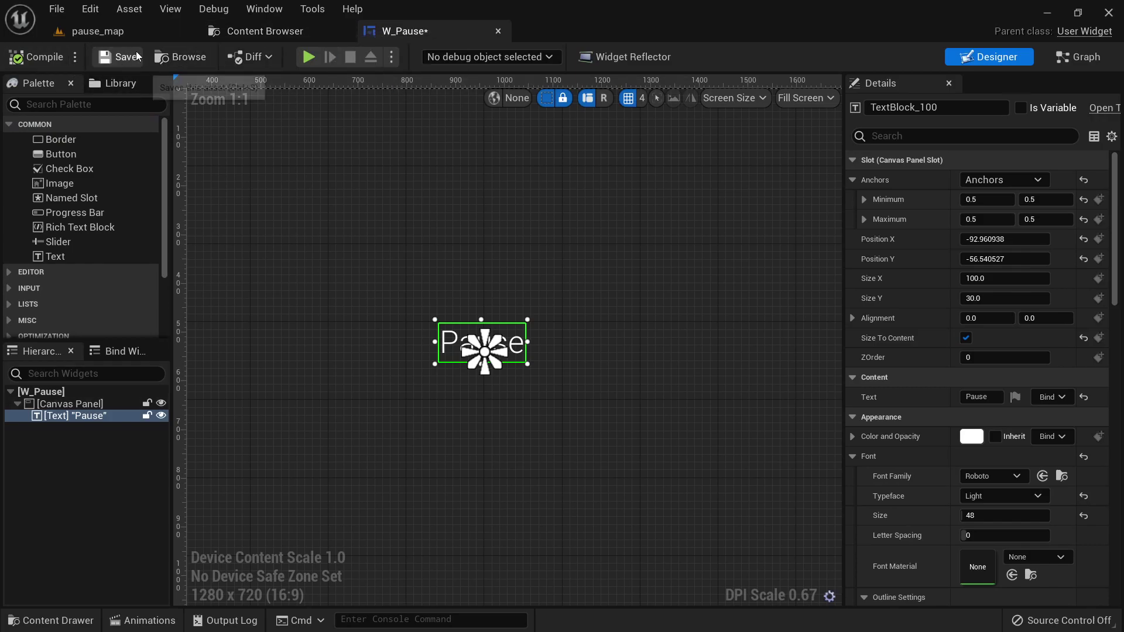
# Save the W_Pause widget and open the Level Blueprint of pause_map
pyautogui.click(116, 38)
pyautogui.moveTo(327, 221); pyautogui.dragTo(287, 217, button='right')
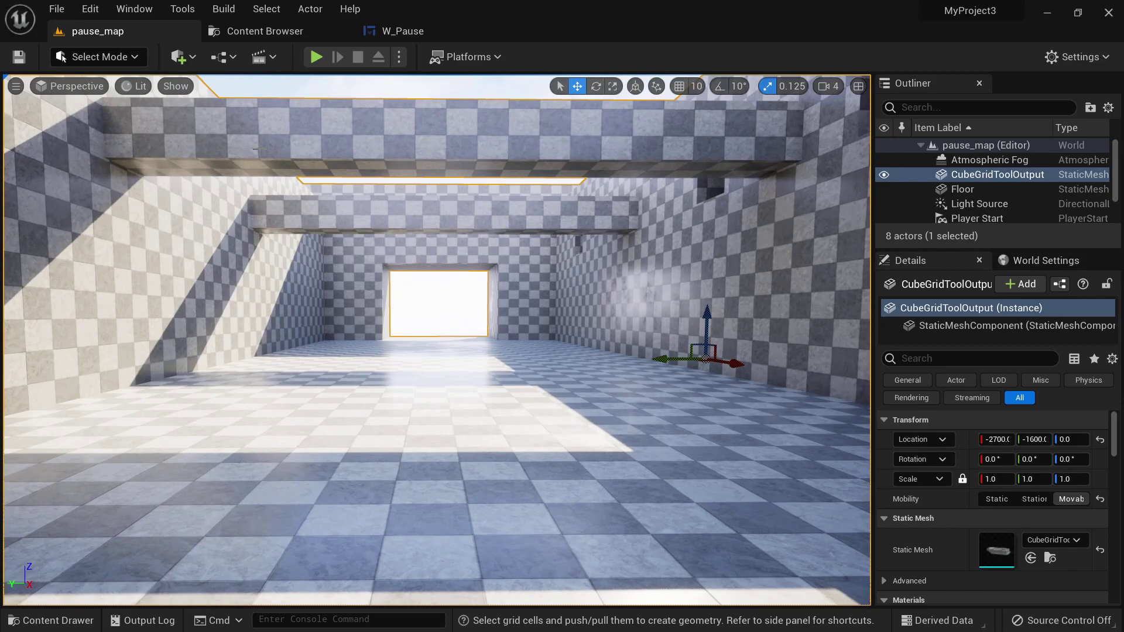
pyautogui.click(223, 58)
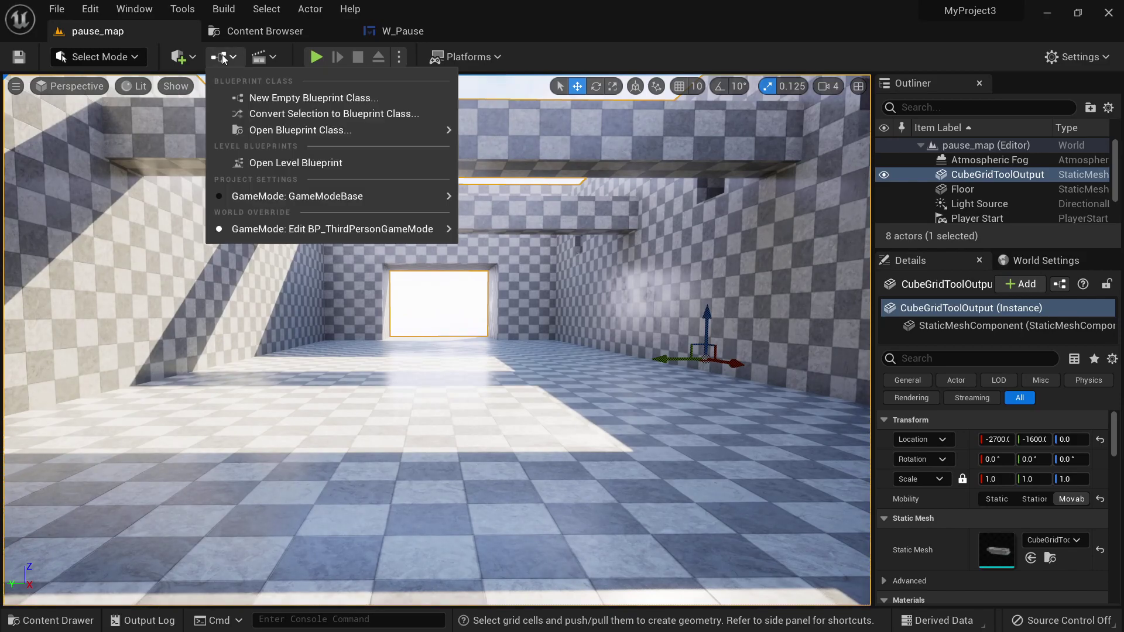
pyautogui.click(298, 163)
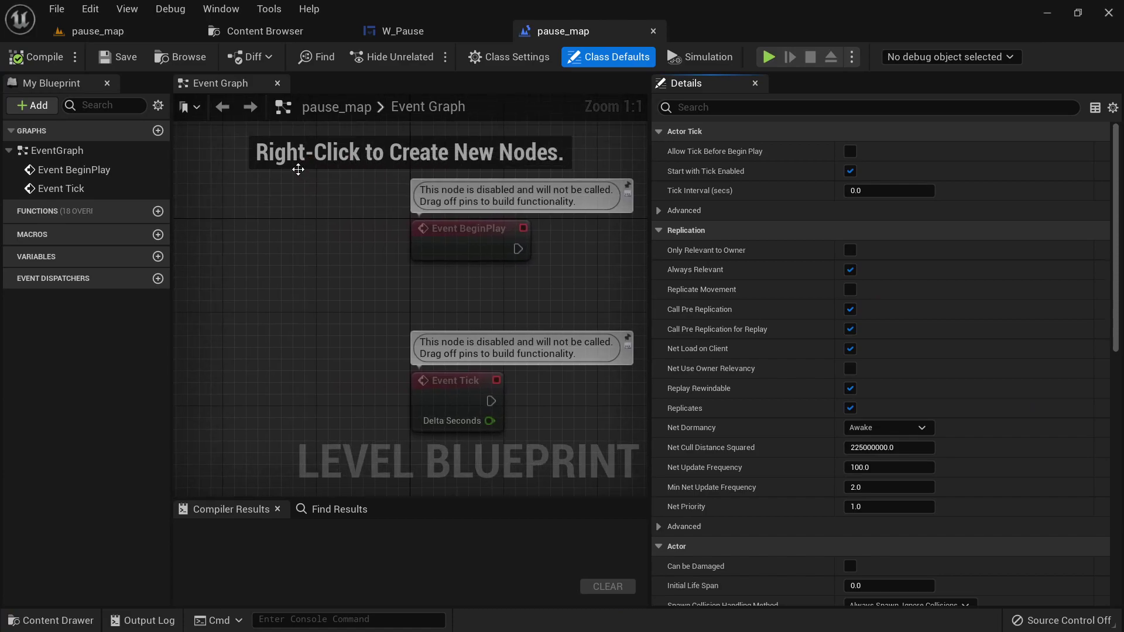
# Add a Create Widget node to the event graph, executed from Event BeginPlay
pyautogui.scroll(-1, 416, 316)
pyautogui.moveTo(615, 259); pyautogui.dragTo(378, 312, button='right')
pyautogui.scroll(1, 441, 300)
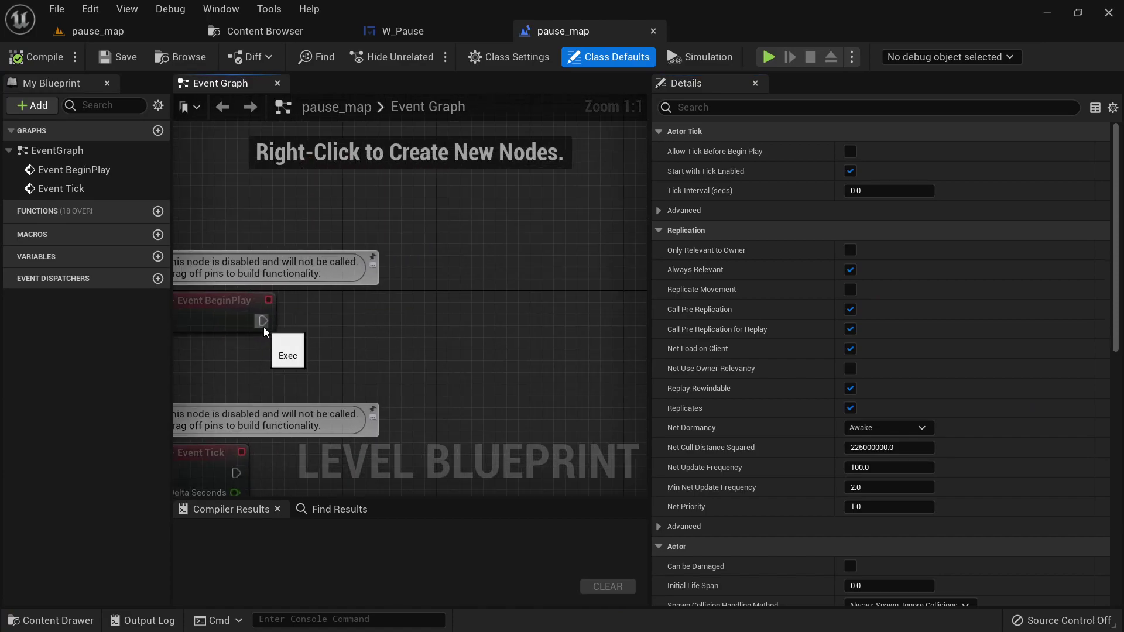
pyautogui.moveTo(263, 327); pyautogui.dragTo(408, 313)
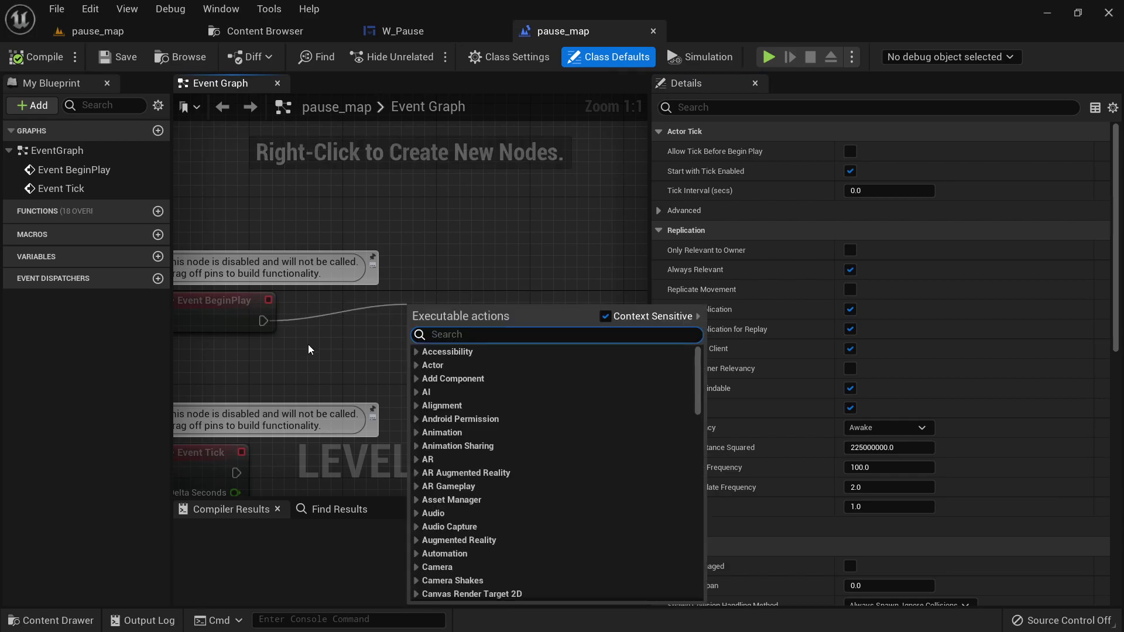
pyautogui.click(269, 328)
pyautogui.moveTo(269, 327); pyautogui.dragTo(466, 271)
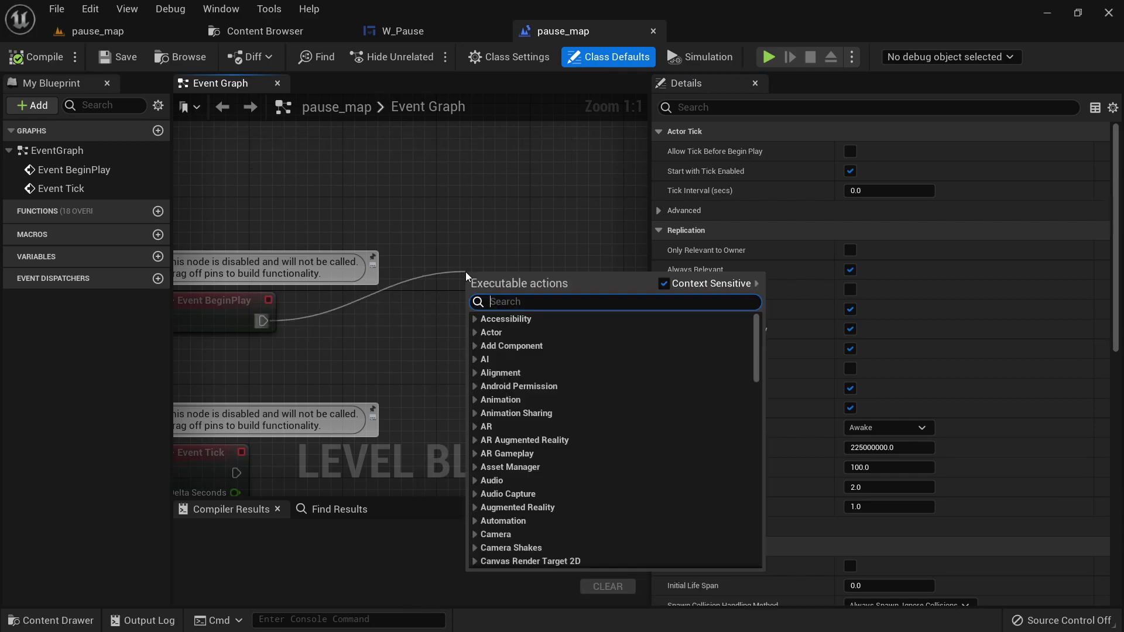
pyautogui.write('create')
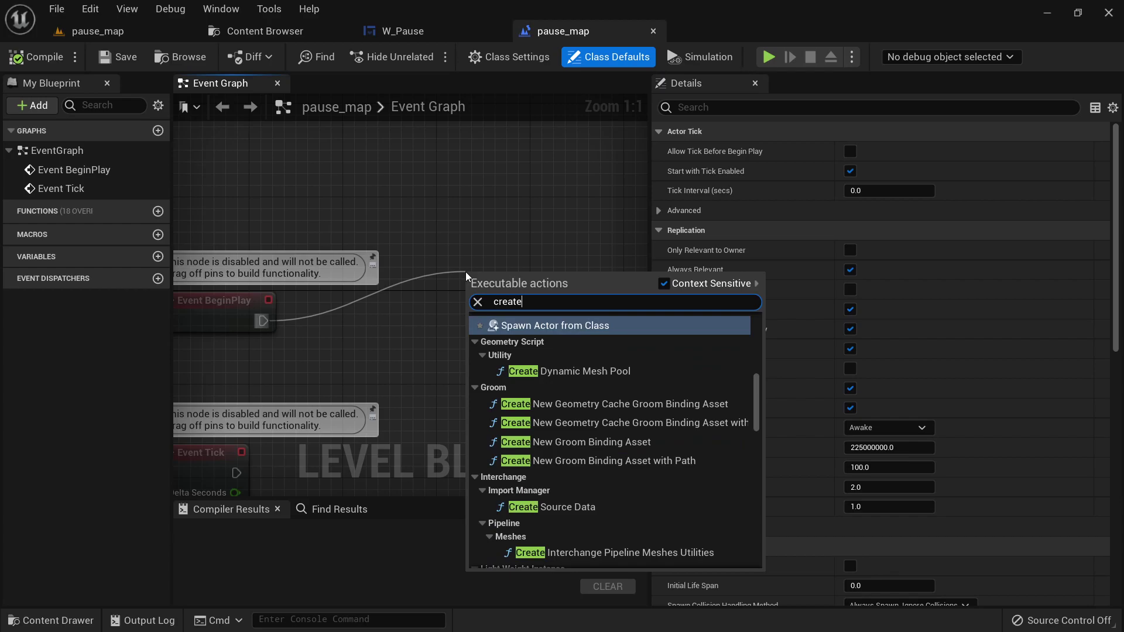
pyautogui.write(' wid')
pyautogui.press('Return')
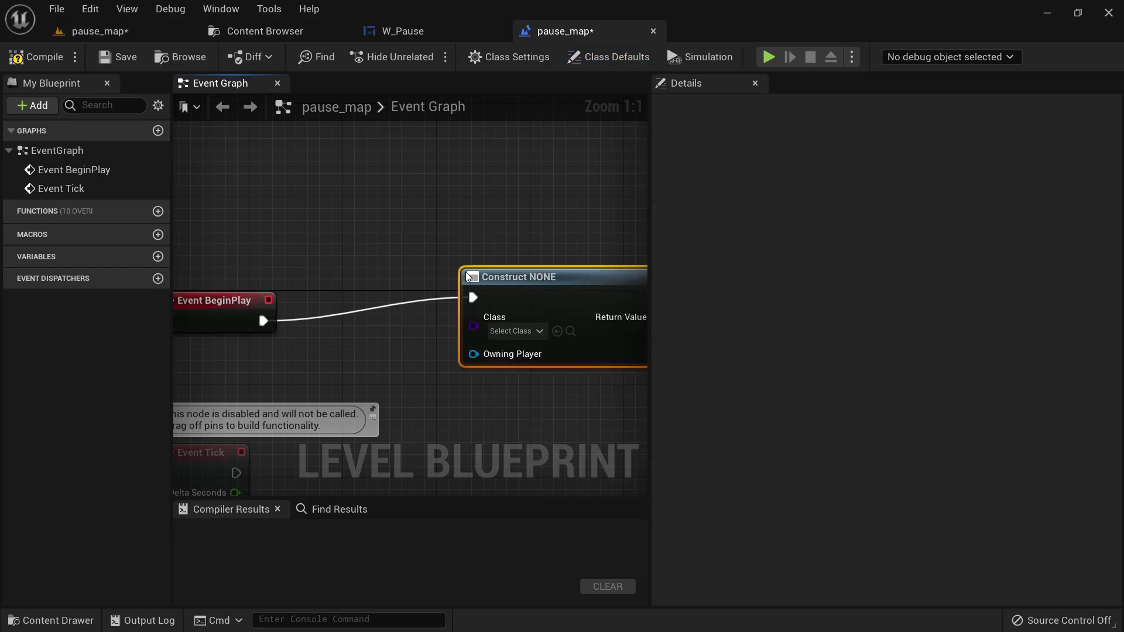
# Set the Create Widget node's class to W_Pause and compile the level blueprint
pyautogui.click(509, 310)
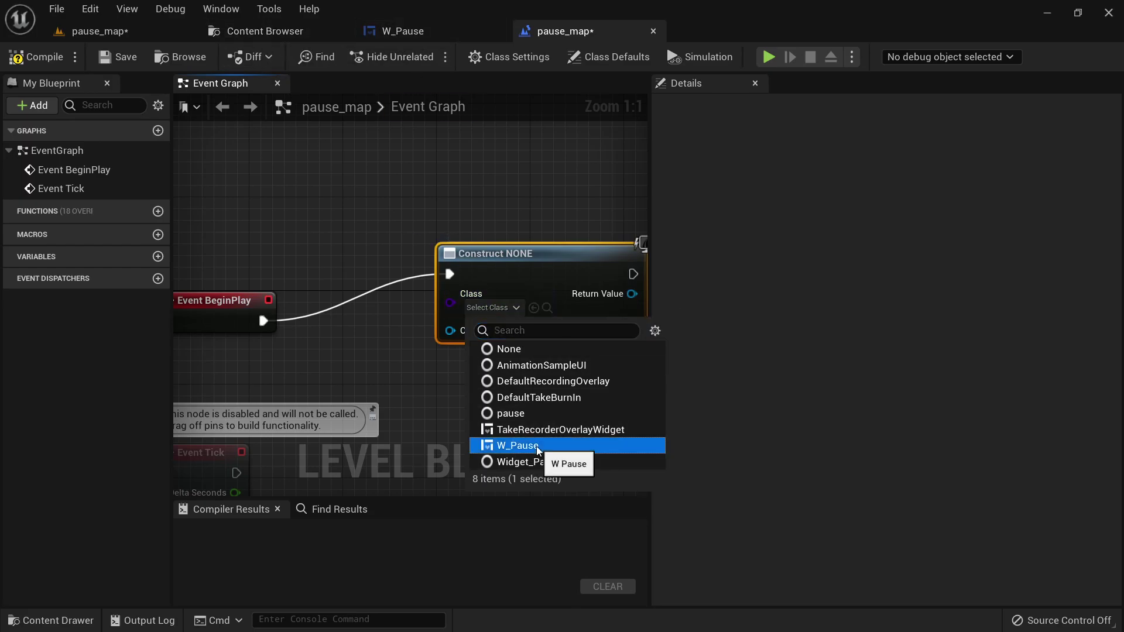
pyautogui.click(515, 446)
pyautogui.moveTo(544, 245); pyautogui.dragTo(534, 245)
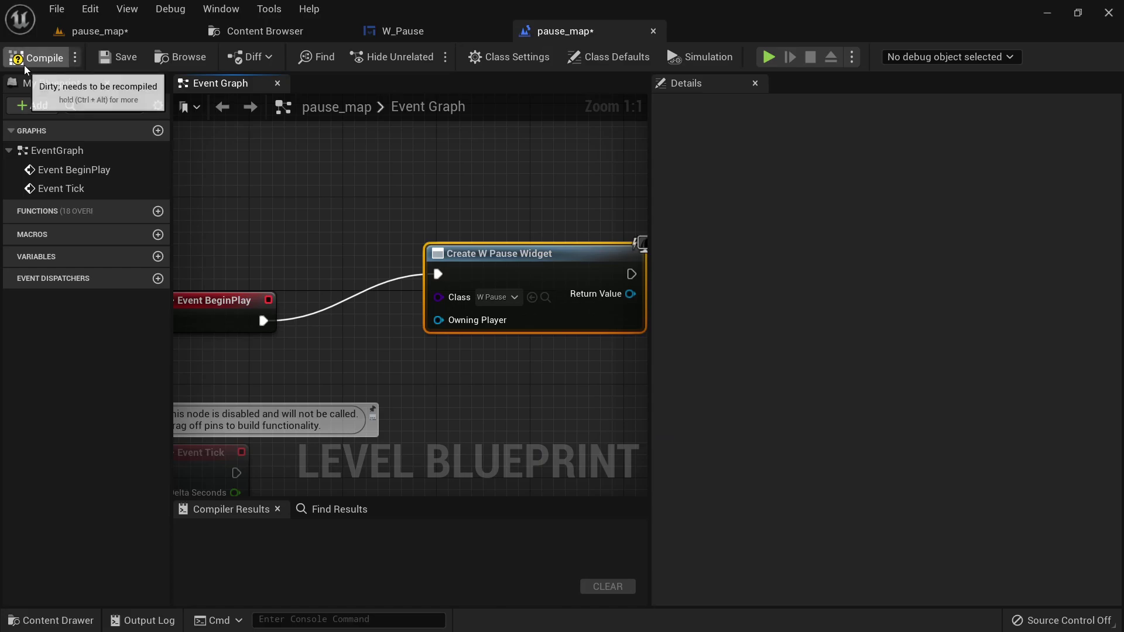
pyautogui.click(36, 57)
pyautogui.moveTo(366, 226); pyautogui.dragTo(310, 240, button='right')
pyautogui.scroll(-2, 310, 240)
pyautogui.scroll(2, 310, 240)
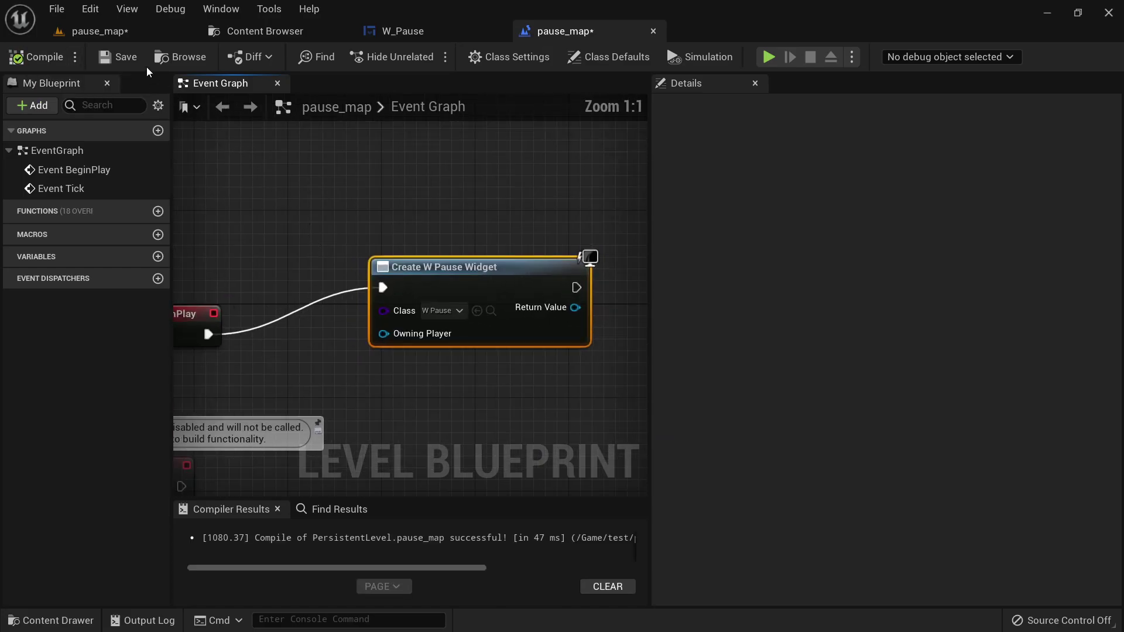
# Play-test pause_map from a spot on the floor, run the character around, and end the session
pyautogui.click(99, 31)
pyautogui.rightClick(350, 456)
pyautogui.click(402, 444)
pyautogui.press('w')
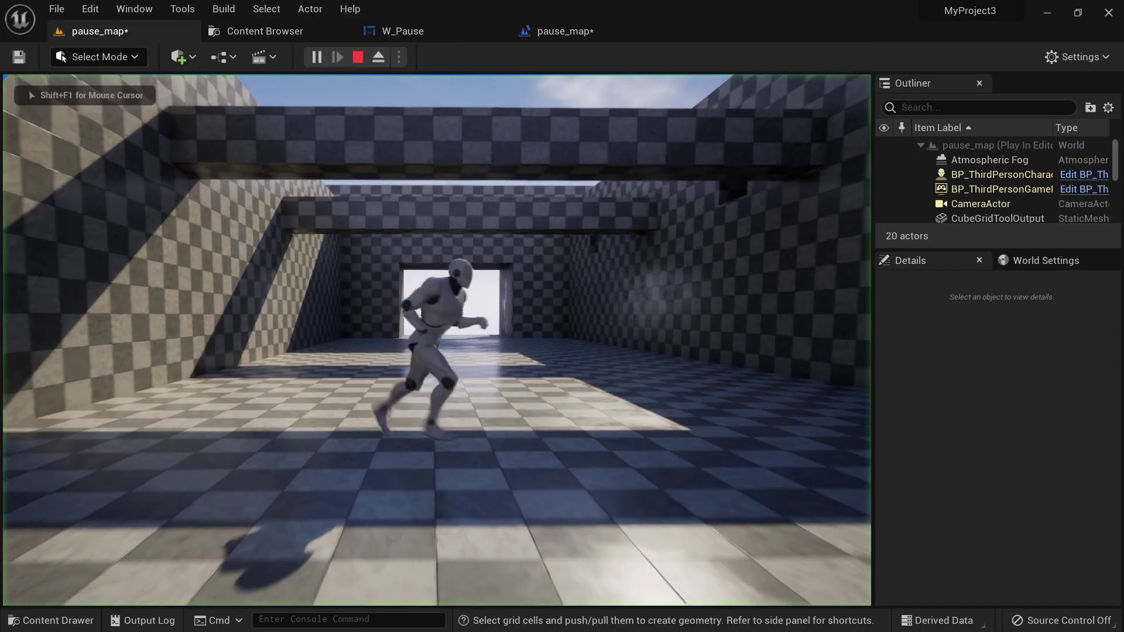
pyautogui.press('w')
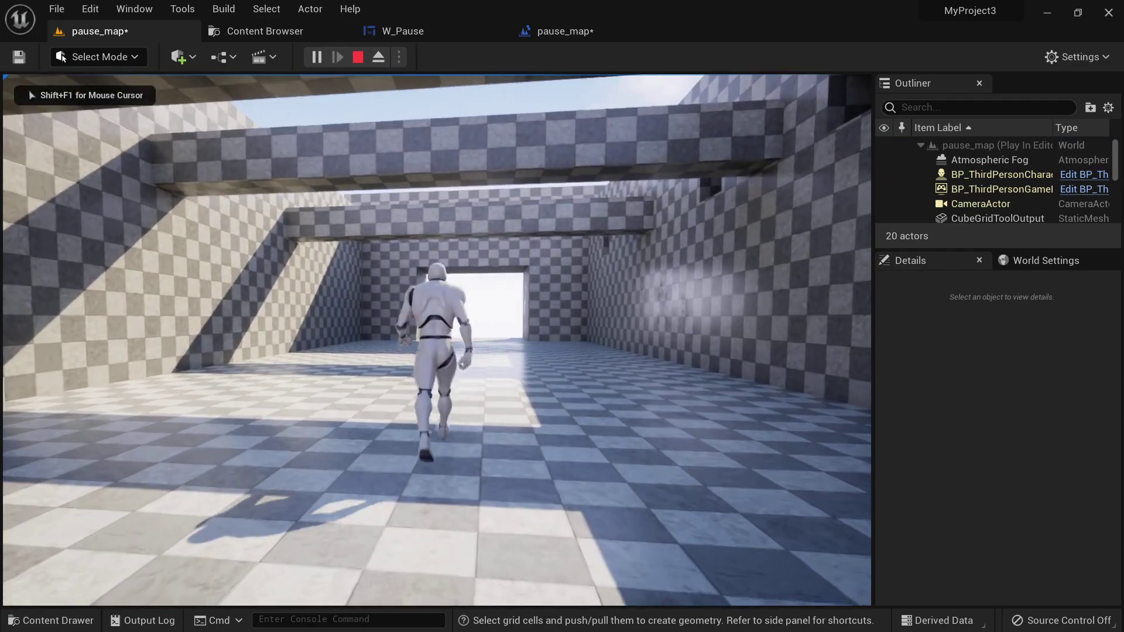
pyautogui.press('a')
pyautogui.press('s')
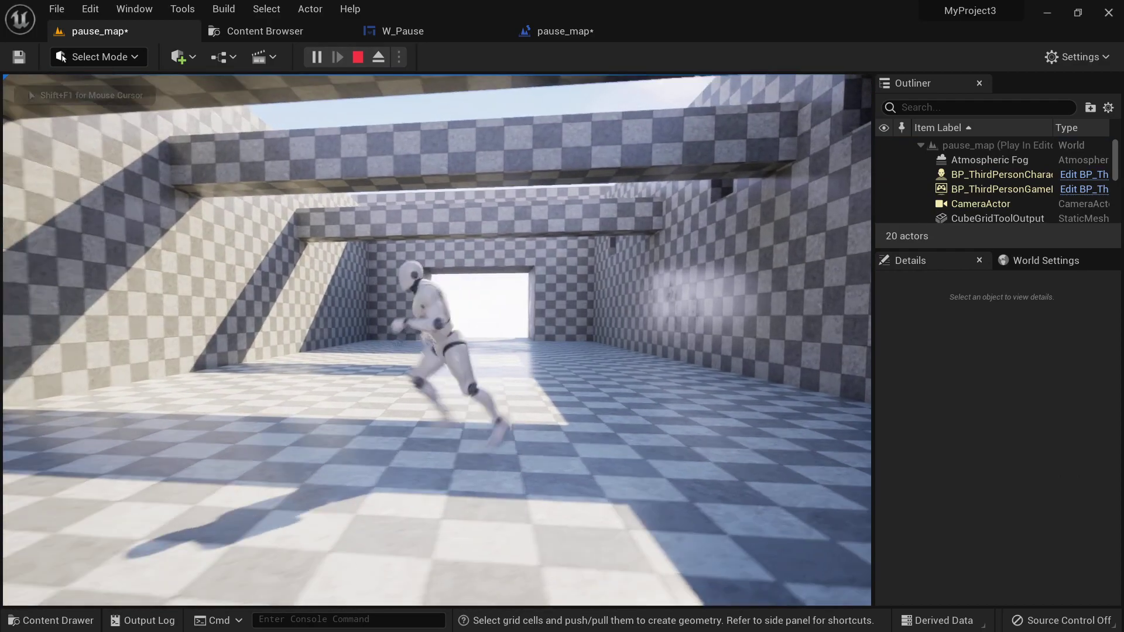
pyautogui.press('d')
pyautogui.press('Escape')
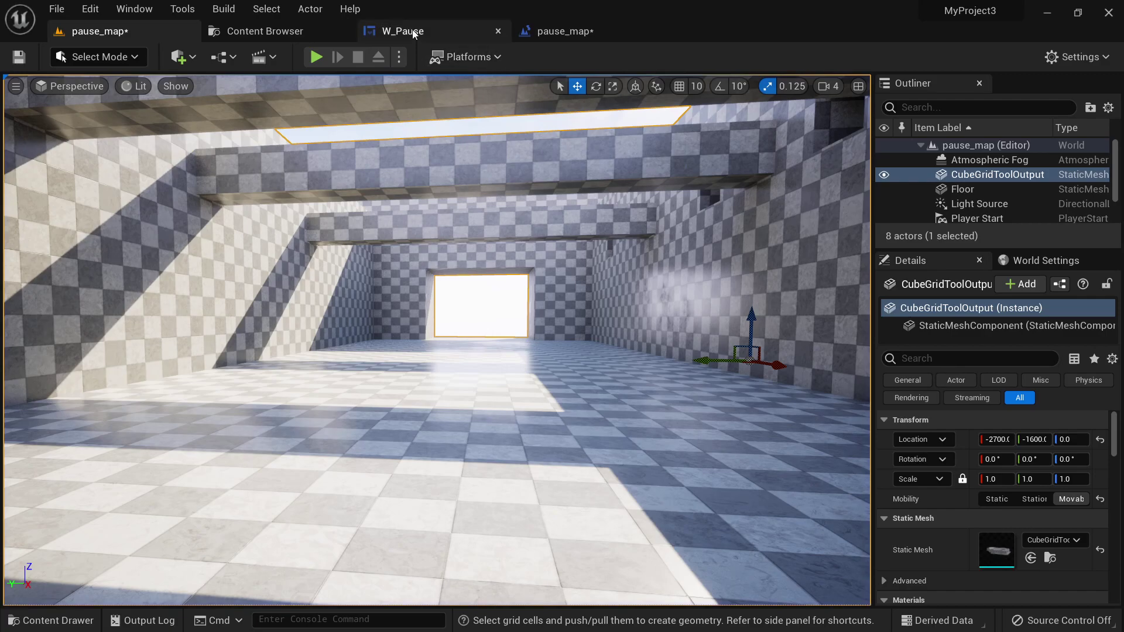
# Add an Add to Viewport node from the Create W Pause Widget node's Return Value and compile the level blueprint
pyautogui.click(550, 30)
pyautogui.moveTo(501, 200); pyautogui.dragTo(410, 208, button='right')
pyautogui.scroll(-1, 411, 211)
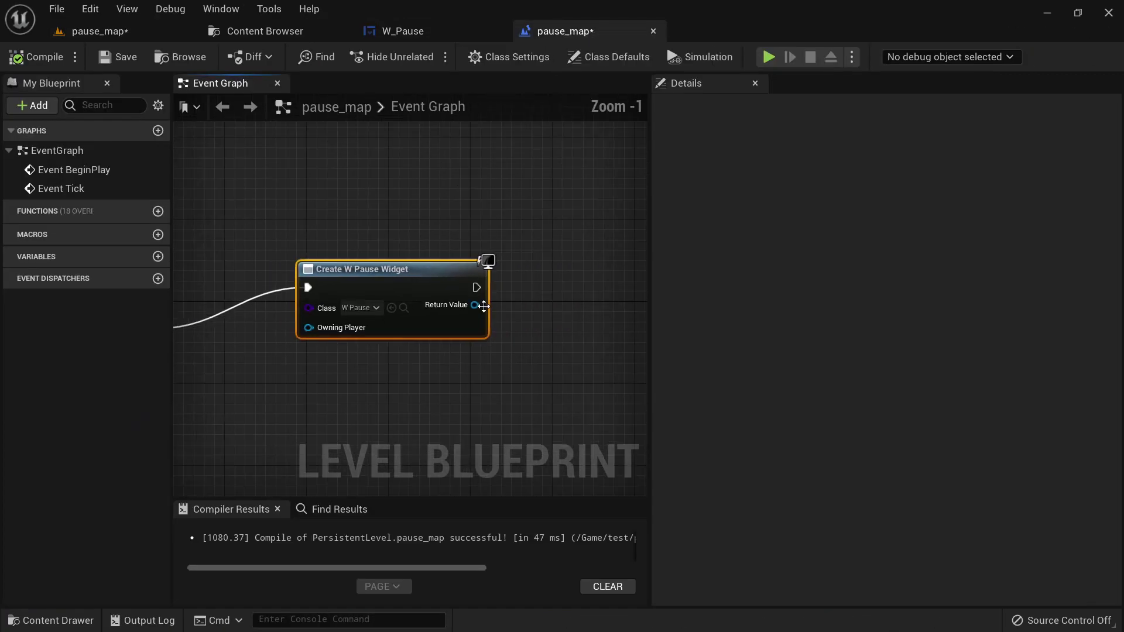
pyautogui.scroll(-2, 486, 308)
pyautogui.moveTo(488, 310); pyautogui.dragTo(406, 307, button='right')
pyautogui.scroll(1, 408, 312)
pyautogui.moveTo(391, 301); pyautogui.dragTo(497, 279)
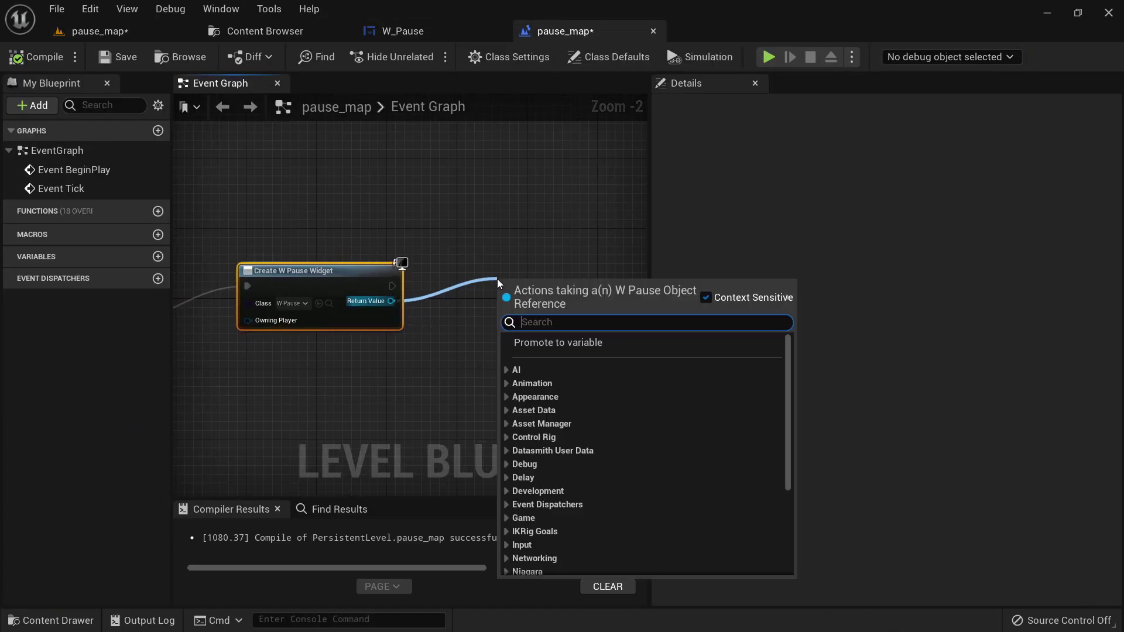
pyautogui.write('add to view')
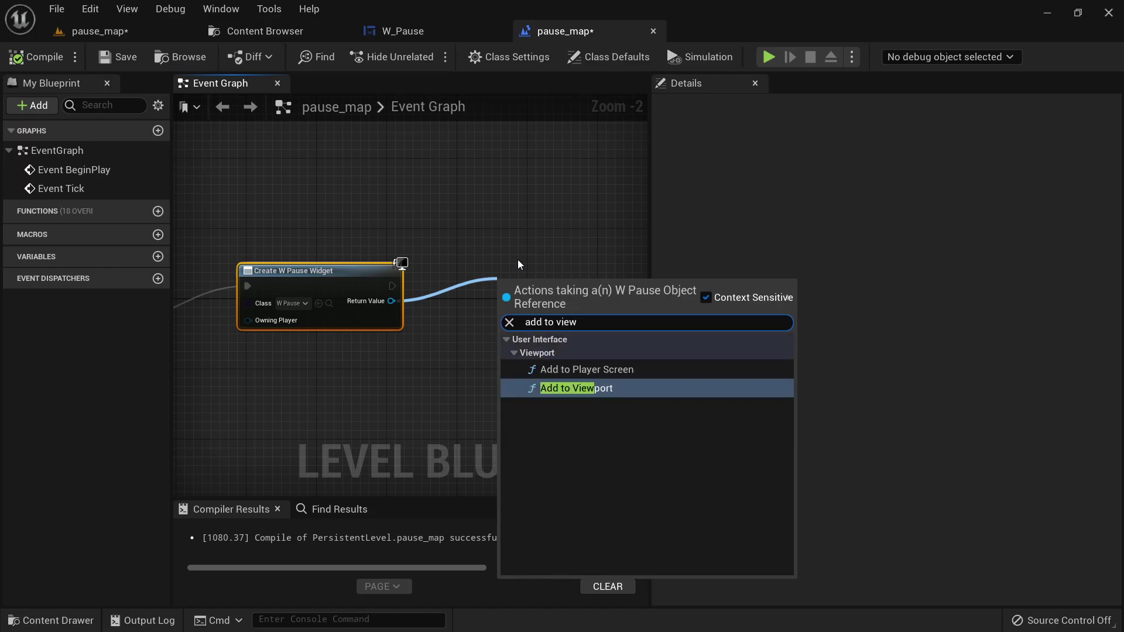
pyautogui.press('Return')
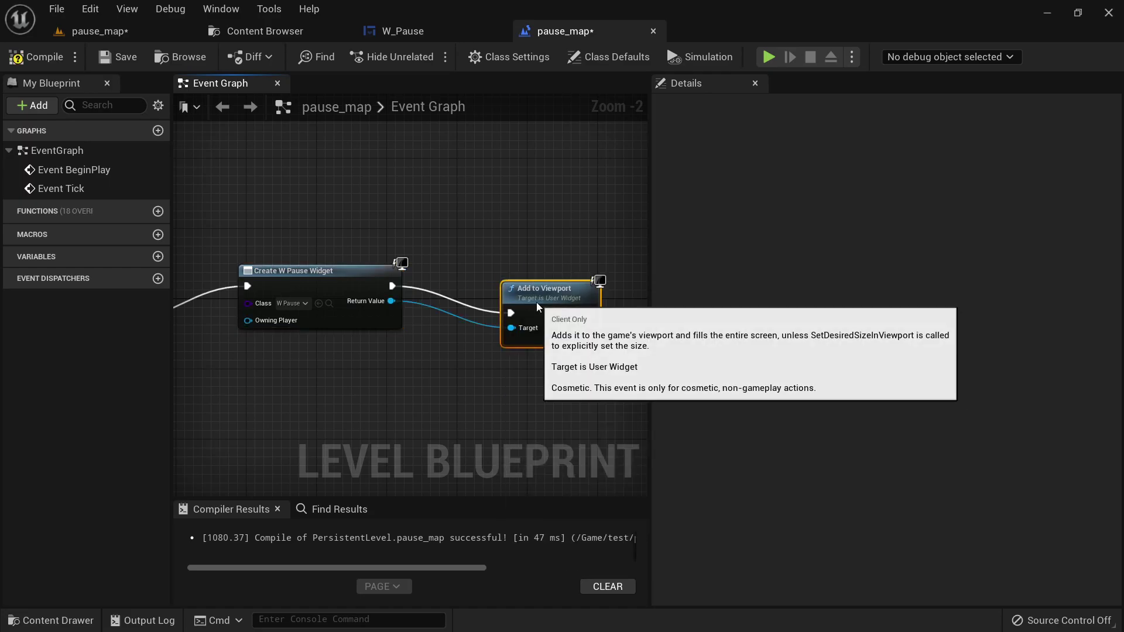
pyautogui.click(29, 64)
# Play-test pause_map again, moving the character forward and back to check the on-screen Pause text, and stop playing
pyautogui.click(117, 37)
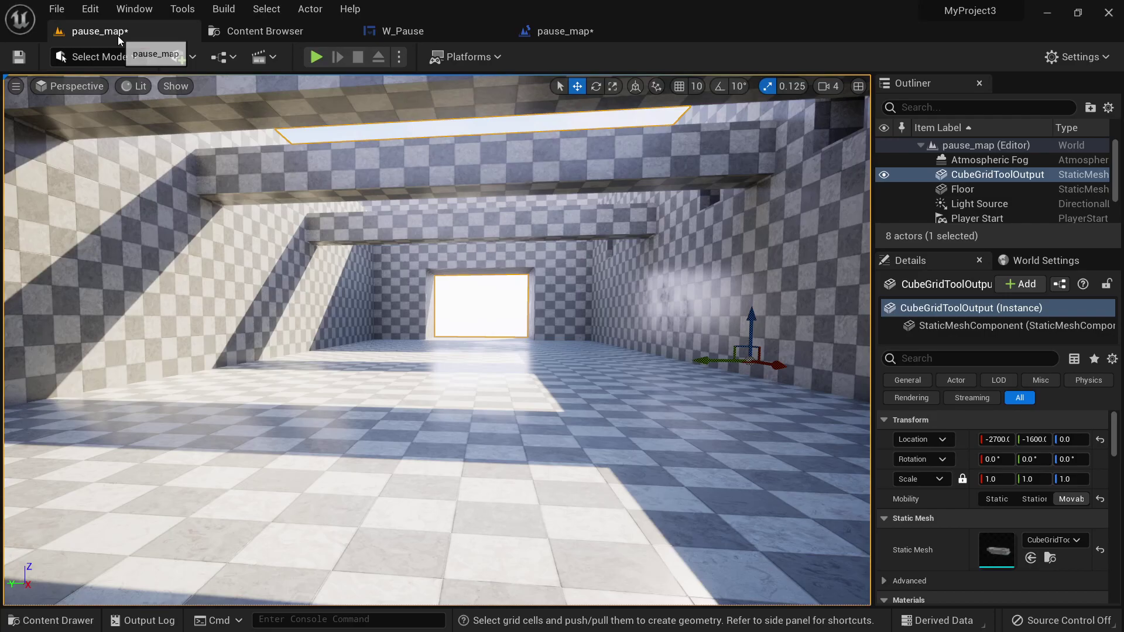
pyautogui.rightClick(363, 566)
pyautogui.click(402, 553)
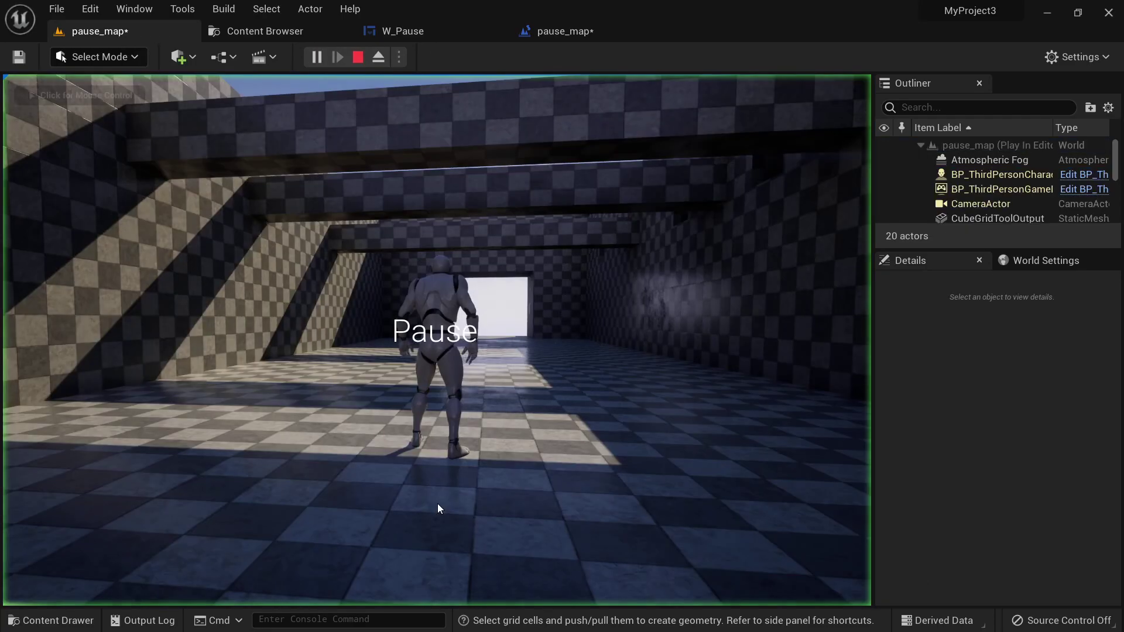
pyautogui.press('w')
pyautogui.press('w')
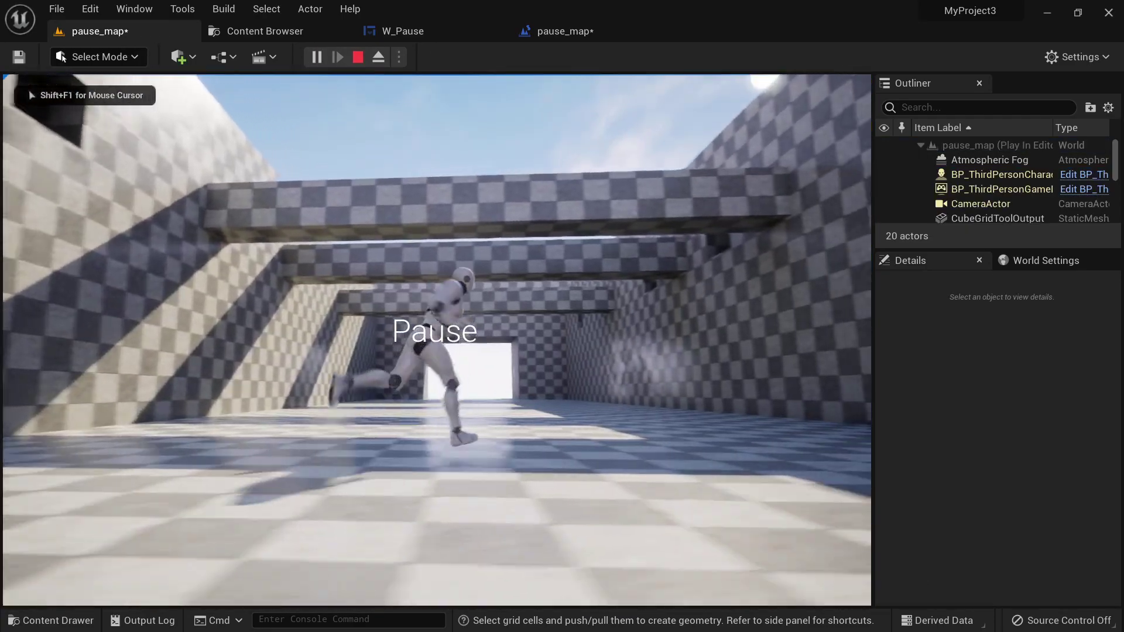
pyautogui.press('s')
pyautogui.press('w')
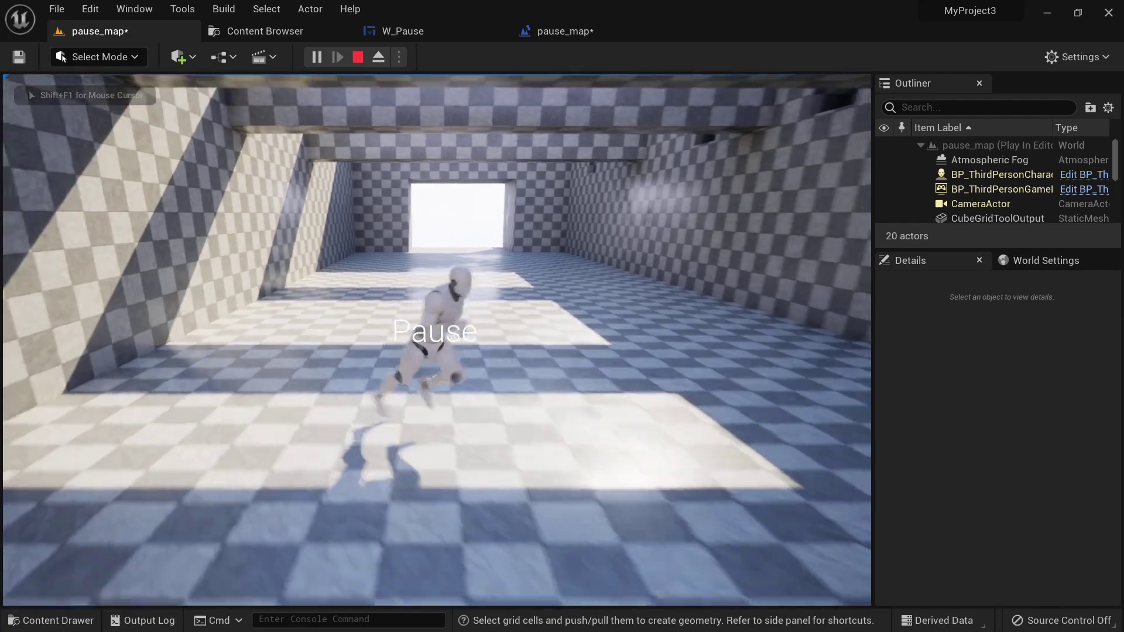
pyautogui.press('s')
pyautogui.press('w')
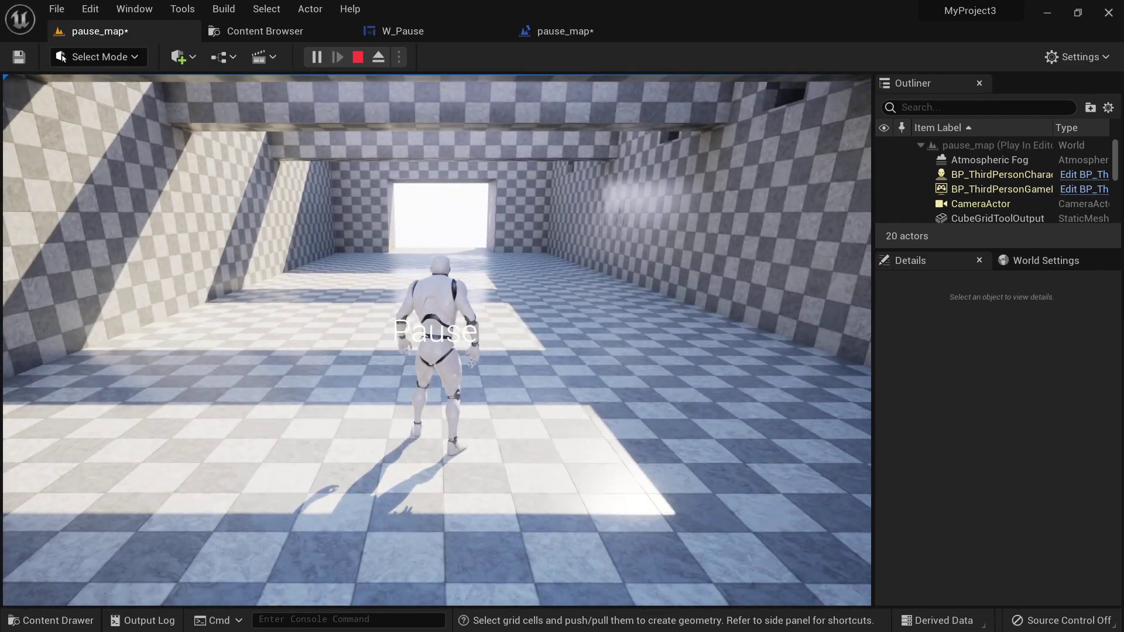
pyautogui.press('Escape')
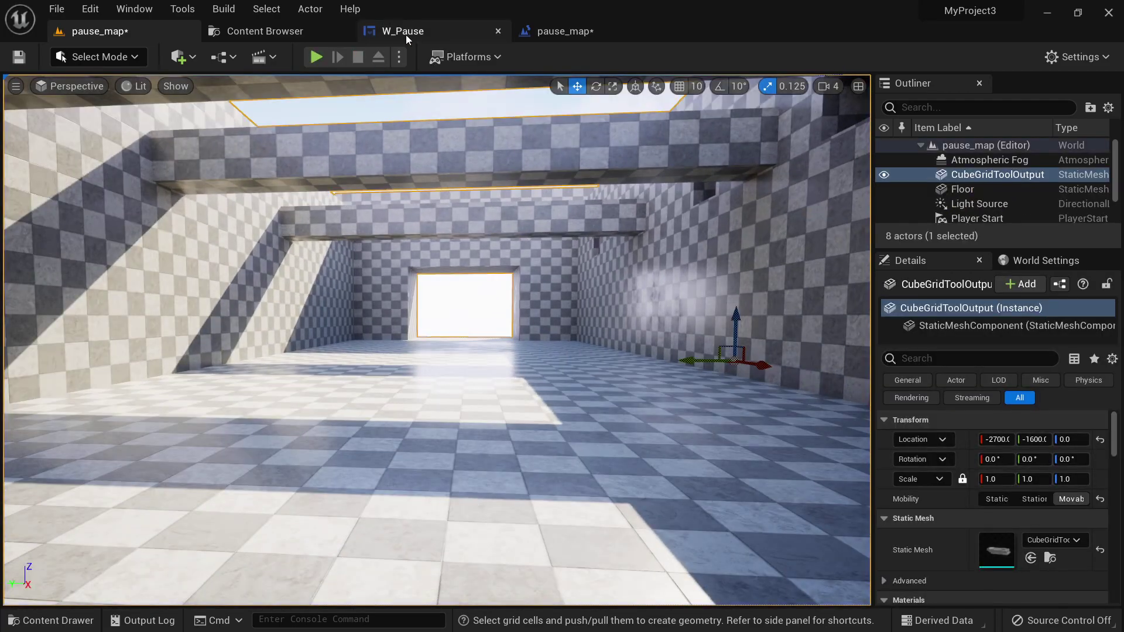
# Add a Background Blur to the Canvas Panel of W_Pause and set its Blur Strength to 10
pyautogui.click(411, 37)
pyautogui.click(545, 301)
pyautogui.scroll(-7, 547, 305)
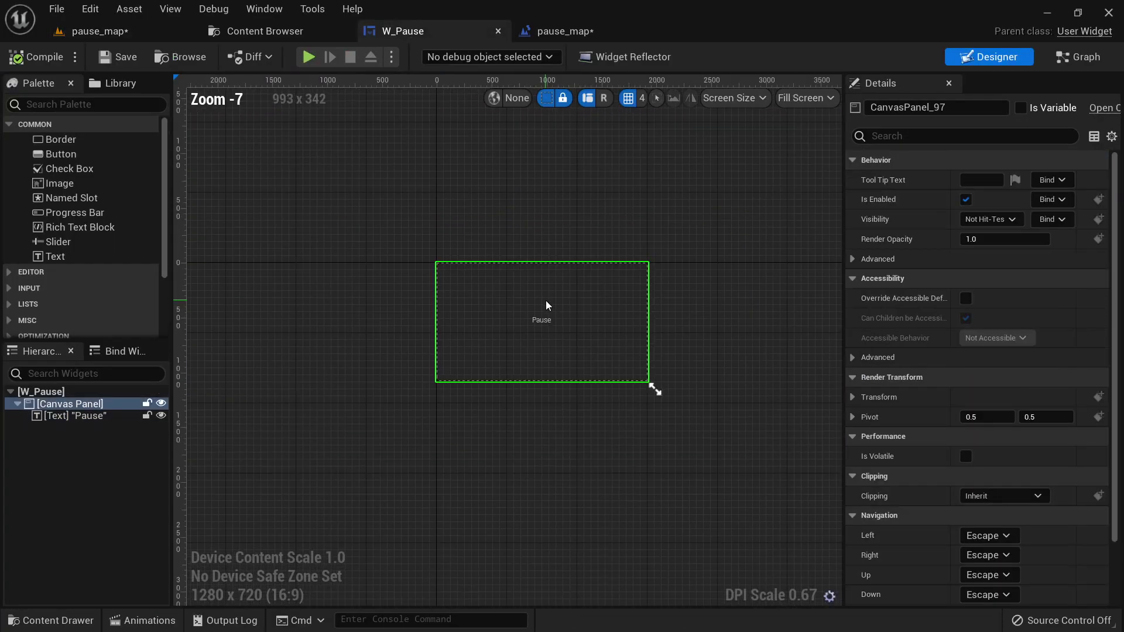
pyautogui.scroll(6, 546, 305)
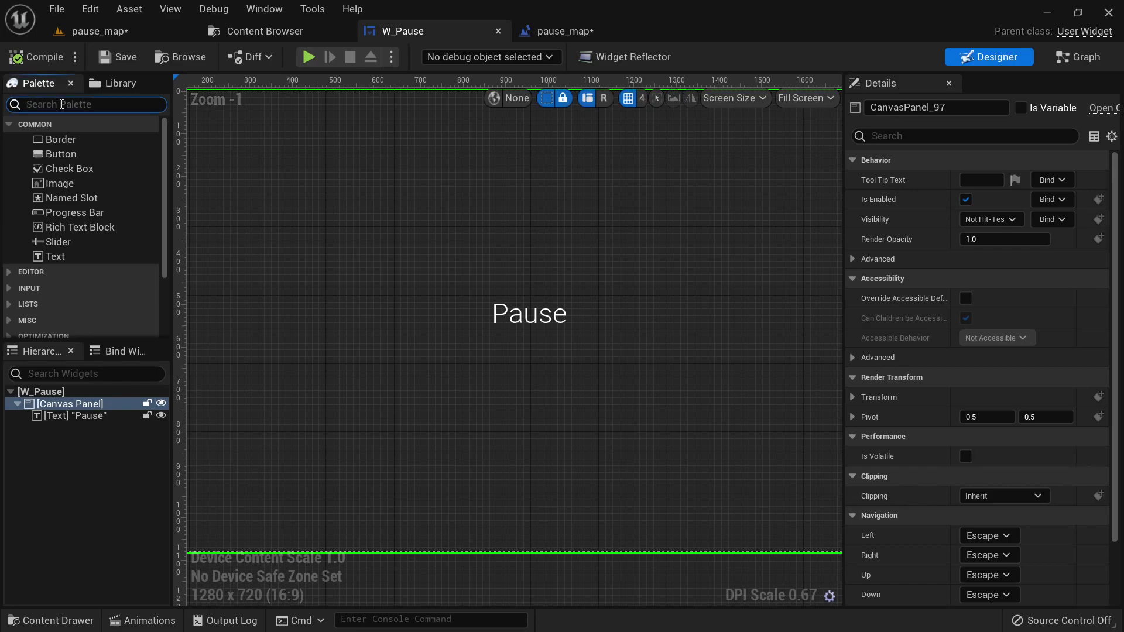
pyautogui.click(61, 105)
pyautogui.write('blur')
pyautogui.moveTo(82, 139); pyautogui.dragTo(89, 422)
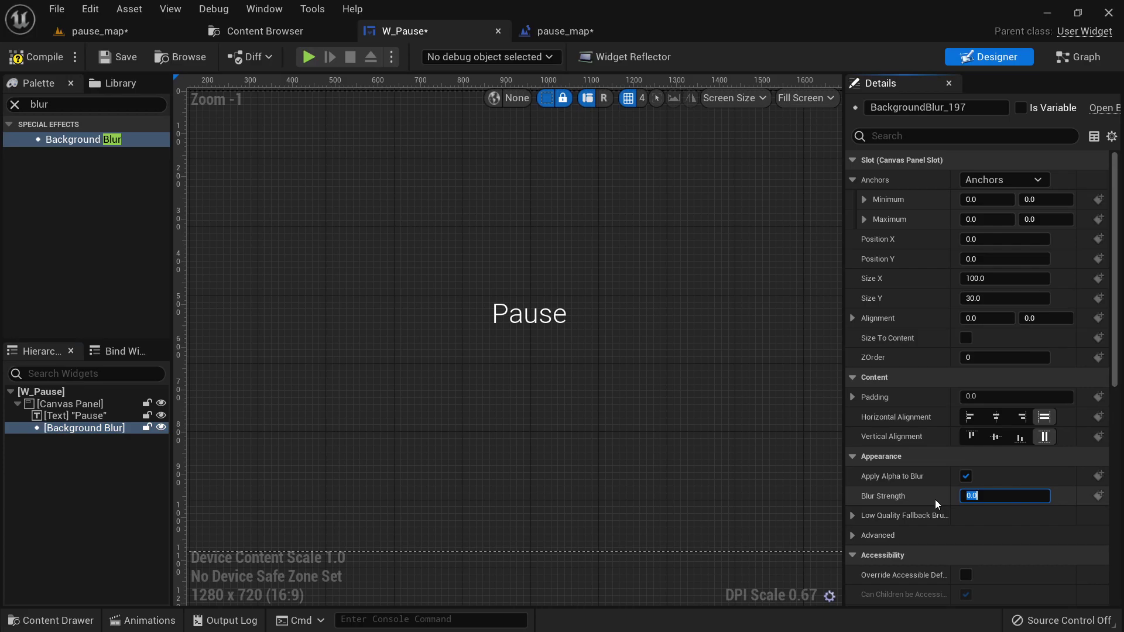
pyautogui.write('10')
pyautogui.press('Return')
# Try to move the Background Blur up to the Canvas Panel in the widget hierarchy
pyautogui.click(67, 460)
pyautogui.moveTo(82, 429); pyautogui.dragTo(69, 403)
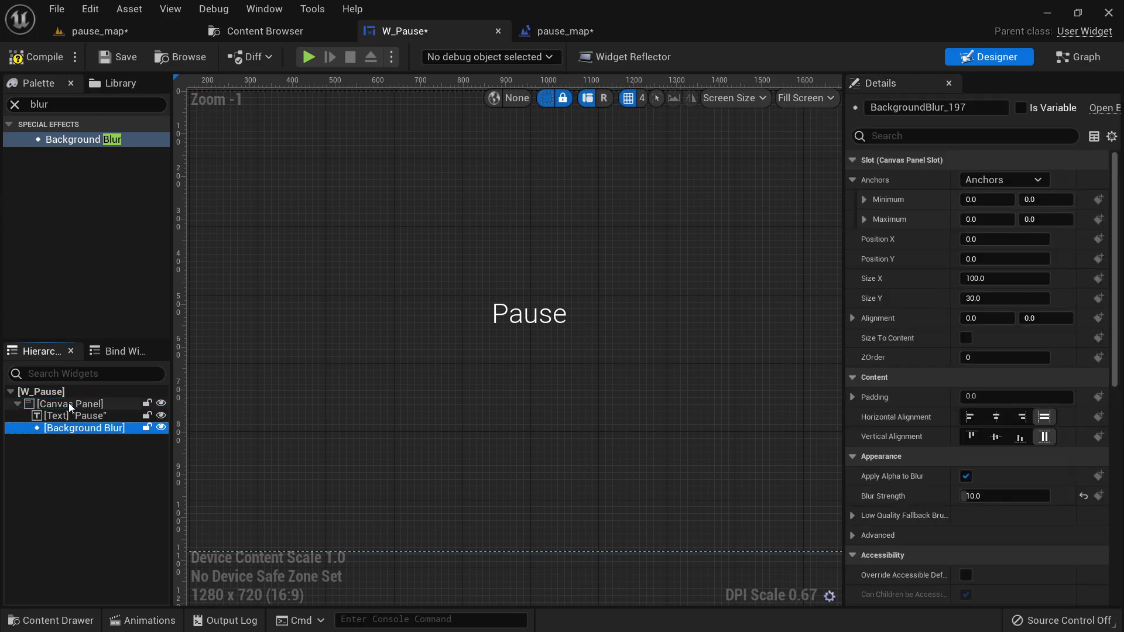
pyautogui.click(101, 448)
# Anchor the Background Blur with the full-stretch preset covering the whole canvas
pyautogui.click(89, 429)
pyautogui.scroll(-2, 560, 361)
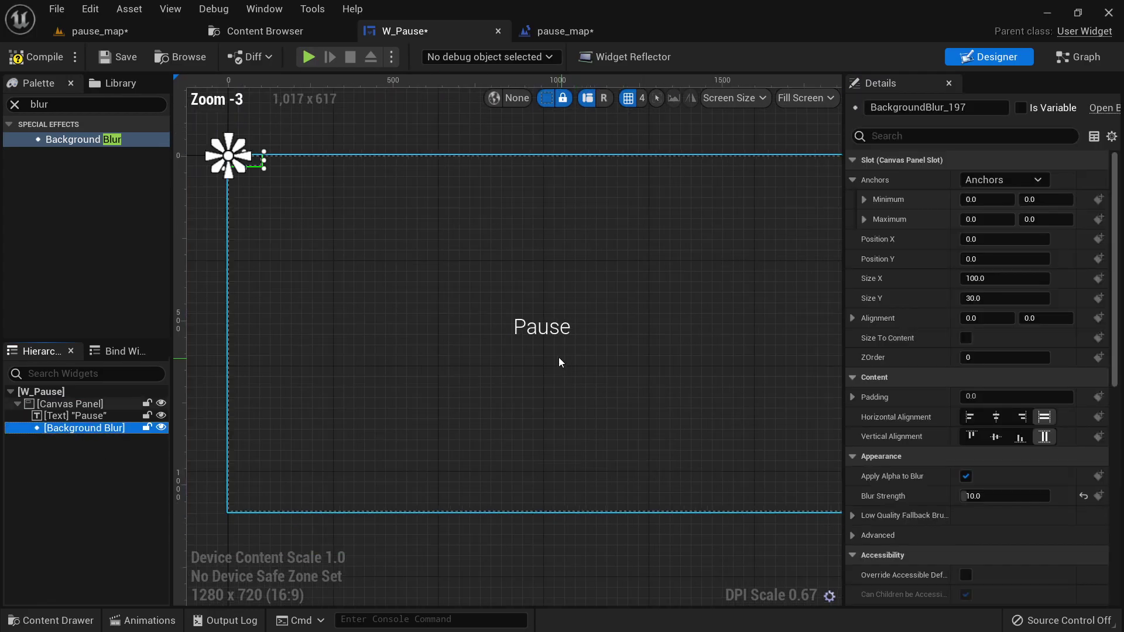
pyautogui.click(994, 180)
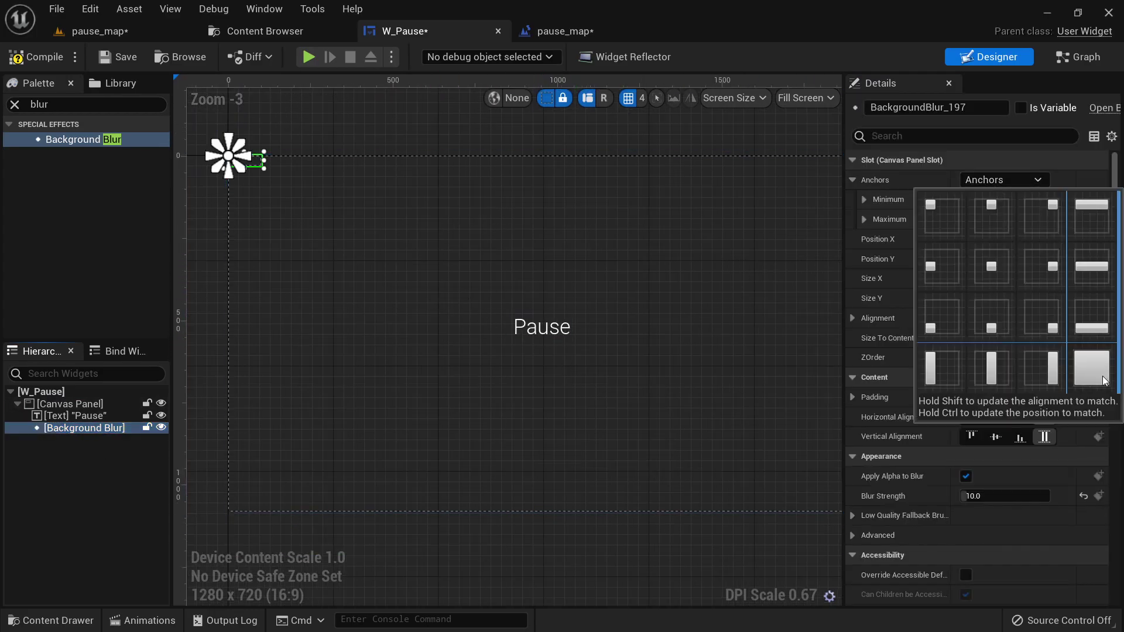
pyautogui.click(1092, 356)
pyautogui.click(995, 180)
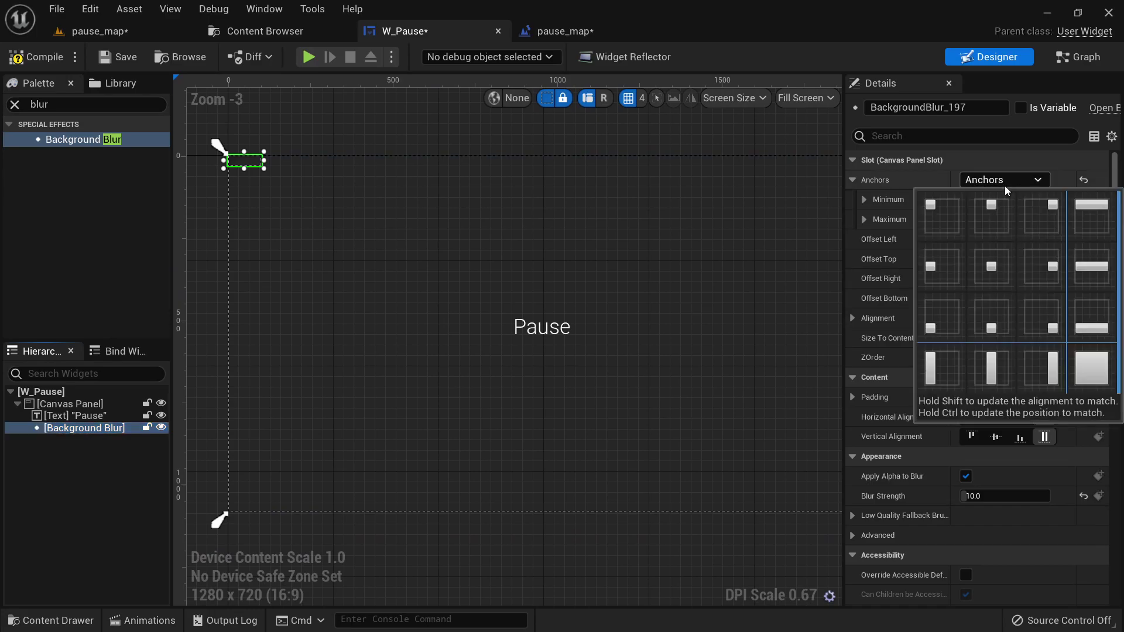
pyautogui.click(1090, 361)
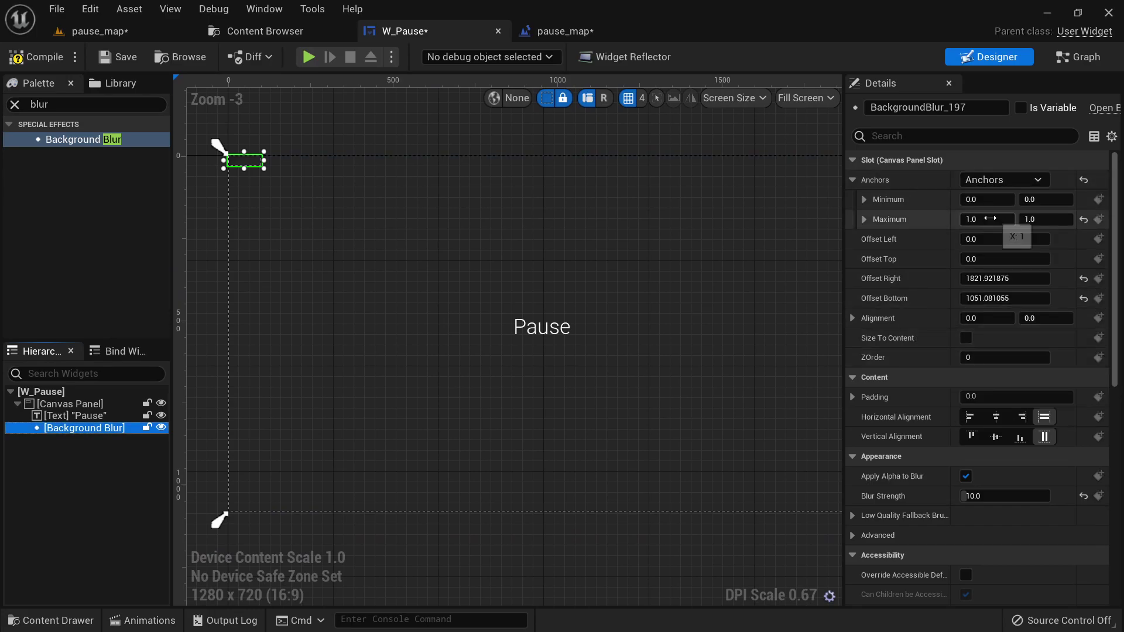
# Set the Background Blur's Offset Right and Offset Bottom to 0 and compile W_Pause
pyautogui.click(996, 278)
pyautogui.write('0')
pyautogui.press('Tab')
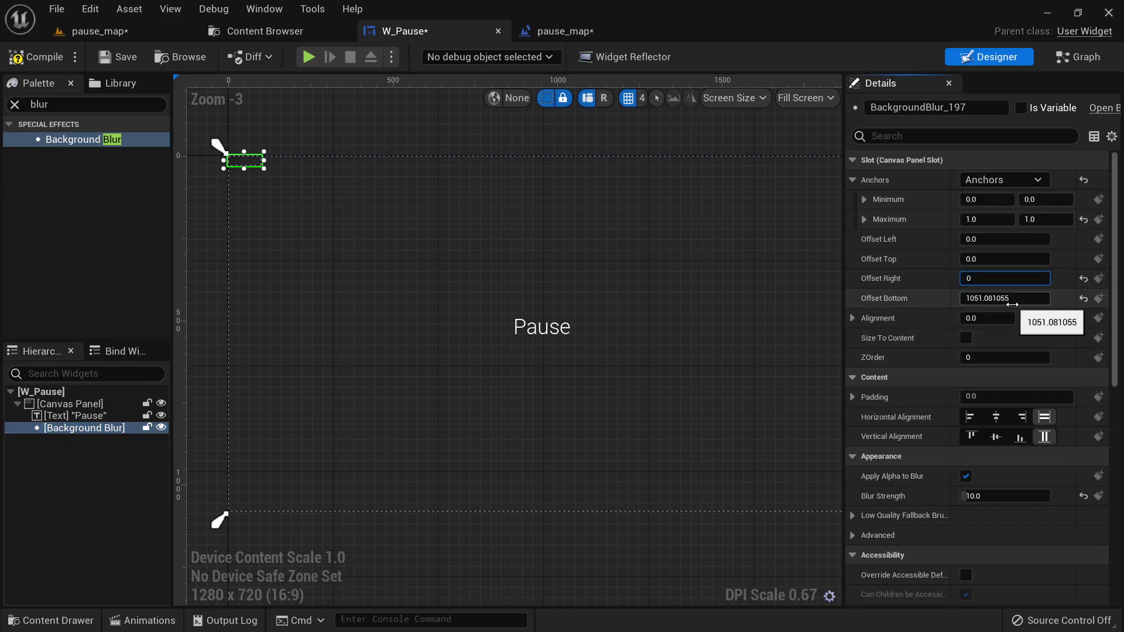
pyautogui.write('0')
pyautogui.press('Return')
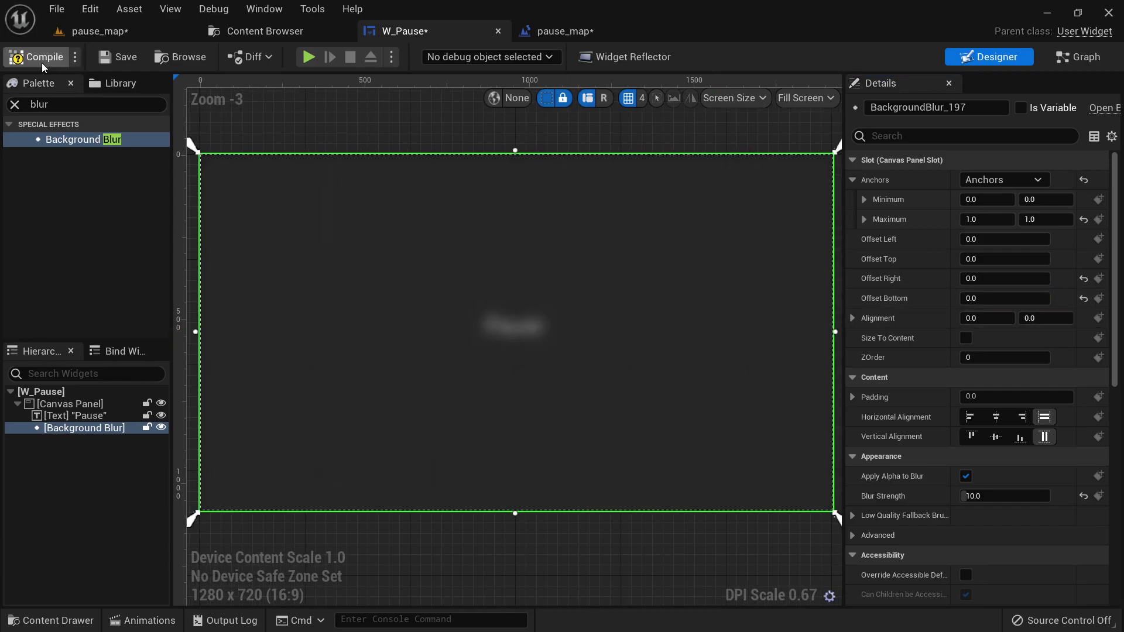
# Play-test pause_map from a spot on the floor to check the full-screen blur, stop playing and return to W_Pause
pyautogui.click(93, 32)
pyautogui.rightClick(400, 454)
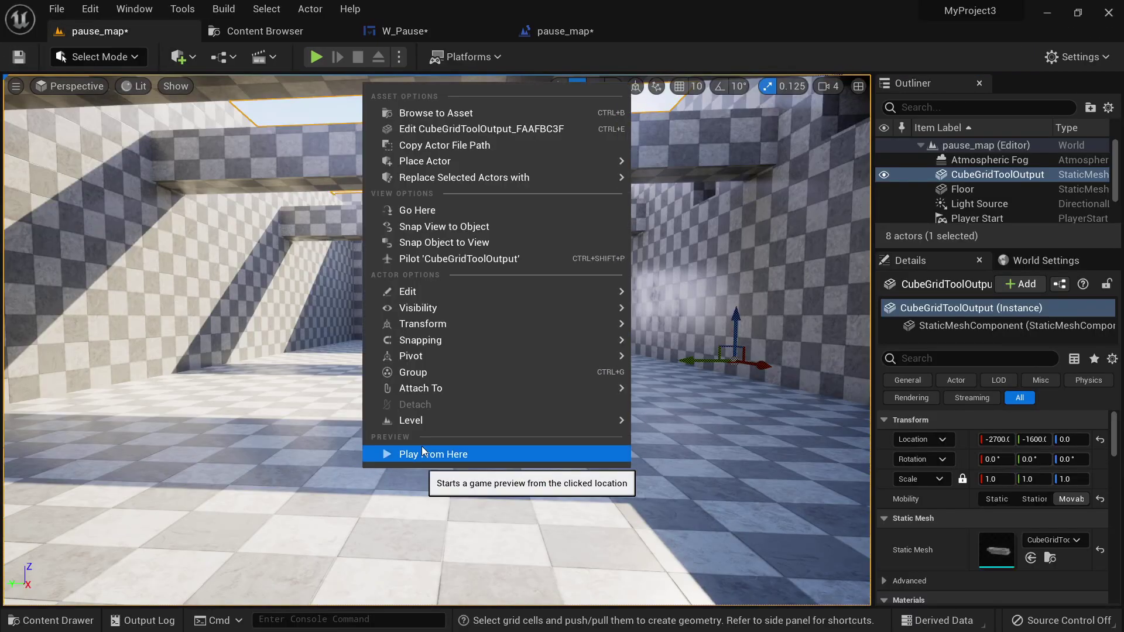
pyautogui.click(421, 453)
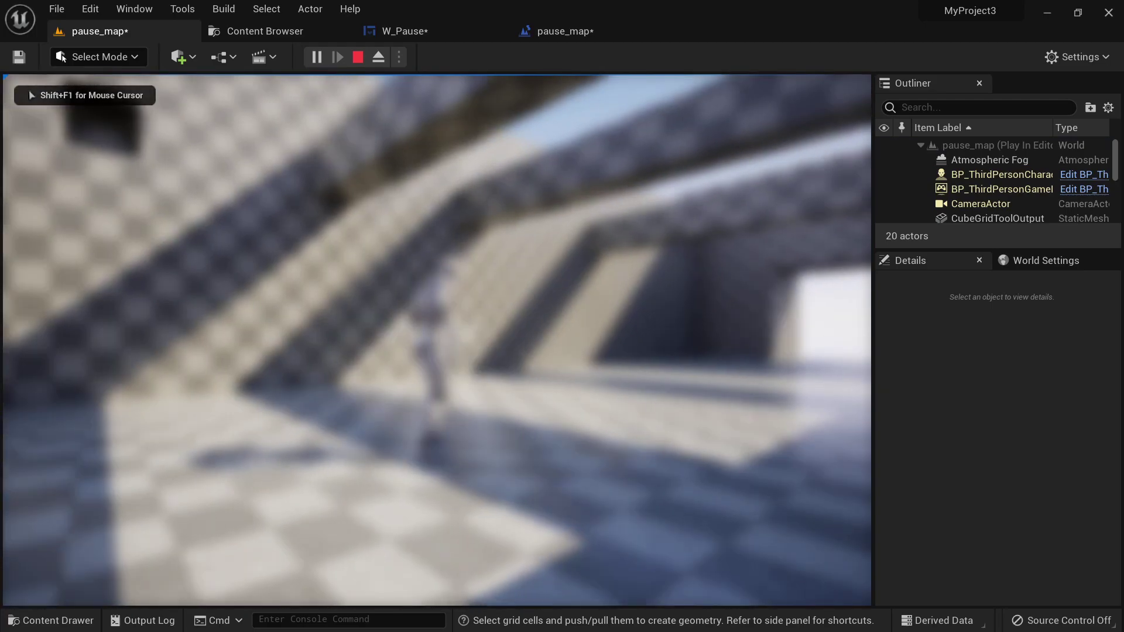
pyautogui.press('w')
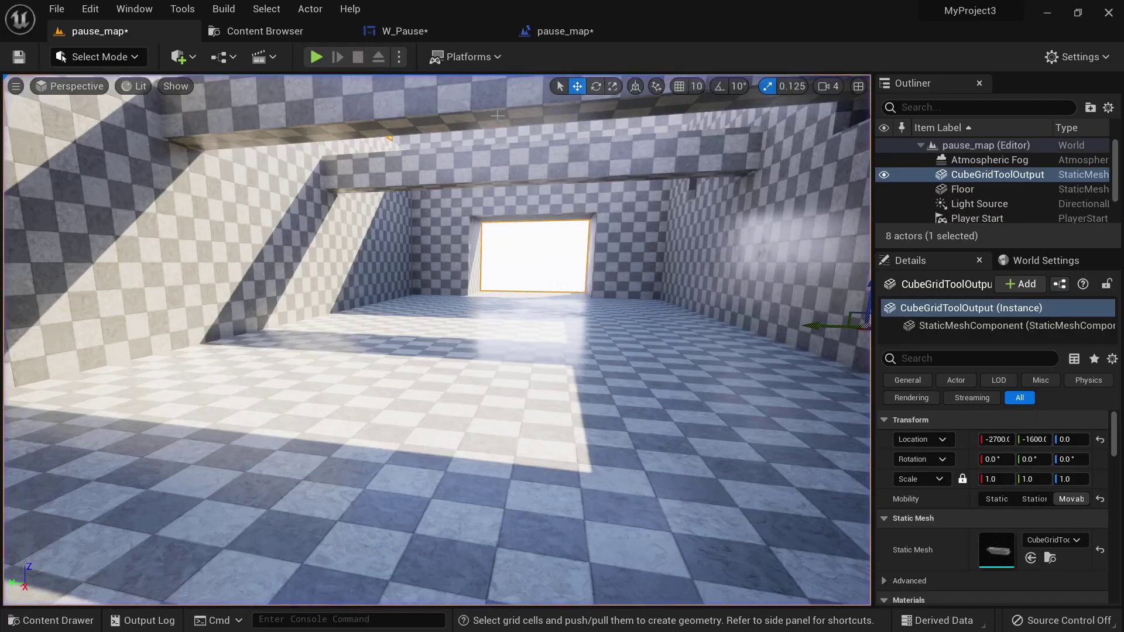
pyautogui.click(560, 36)
pyautogui.click(427, 31)
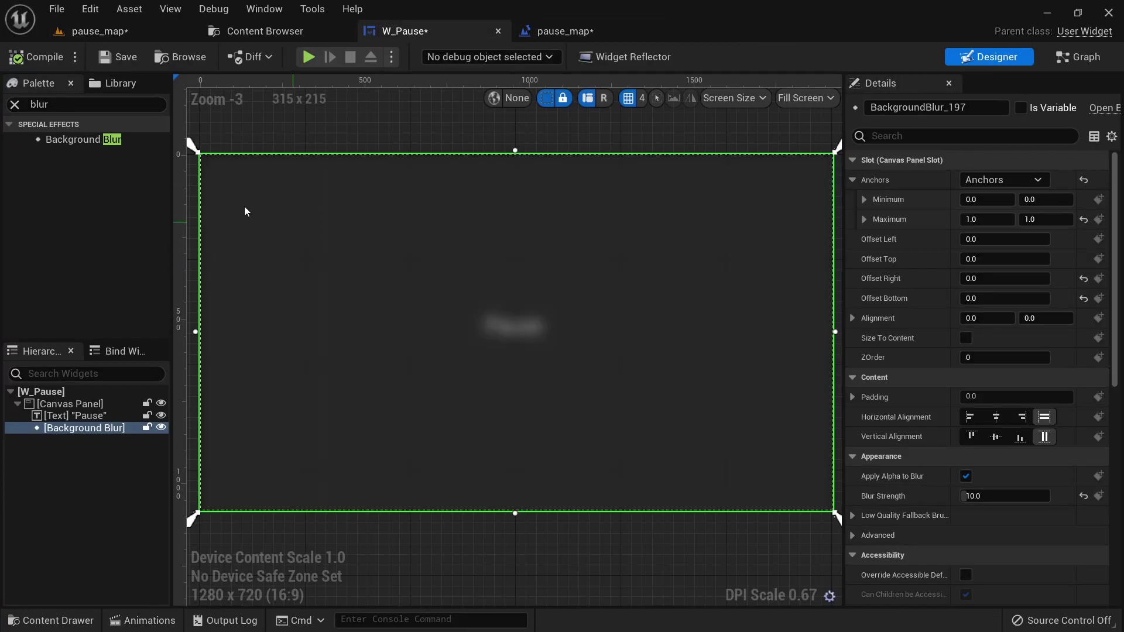
# Play-test pause_map once more to check whether the Pause text shows over the blur, stop, and go back to W_Pause
pyautogui.click(105, 31)
pyautogui.rightClick(424, 527)
pyautogui.click(456, 513)
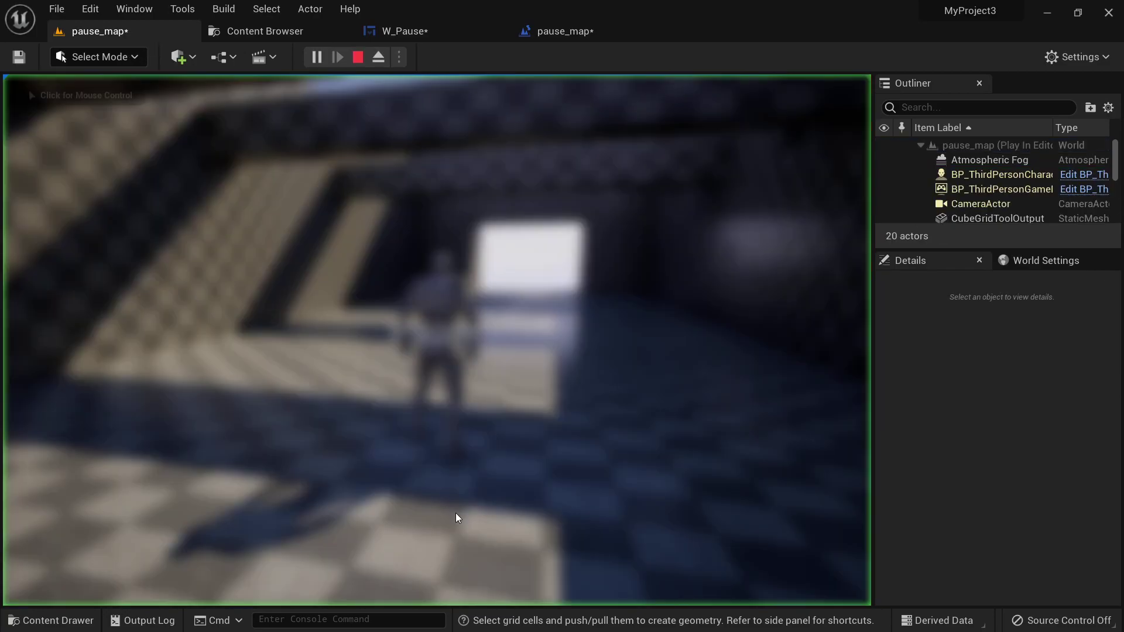
pyautogui.click(436, 510)
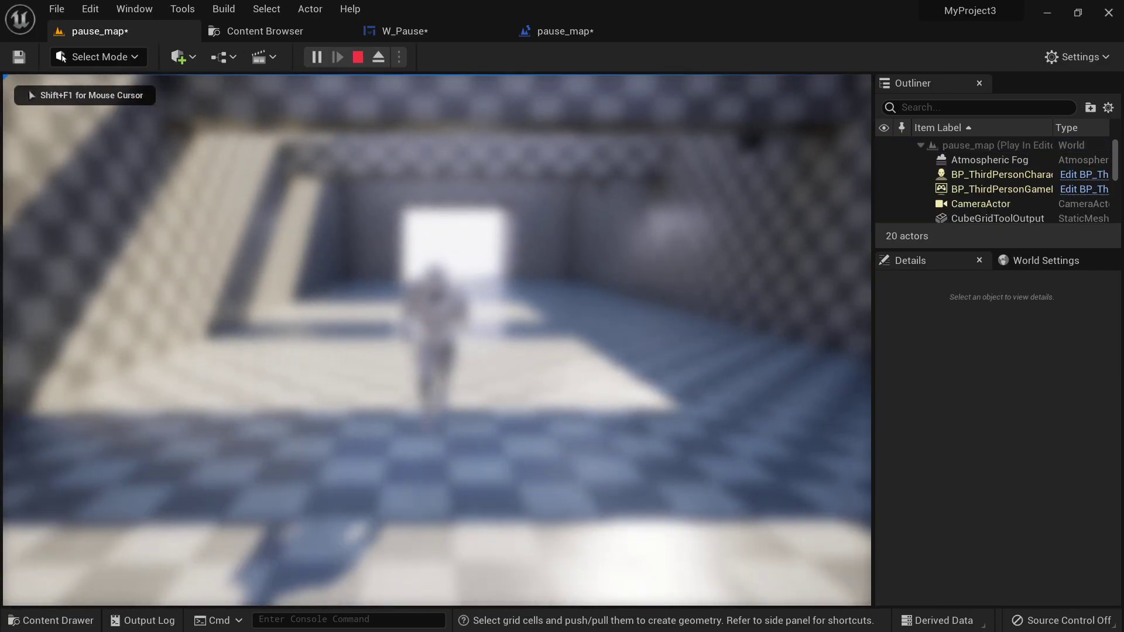
pyautogui.press('Escape')
pyautogui.click(458, 35)
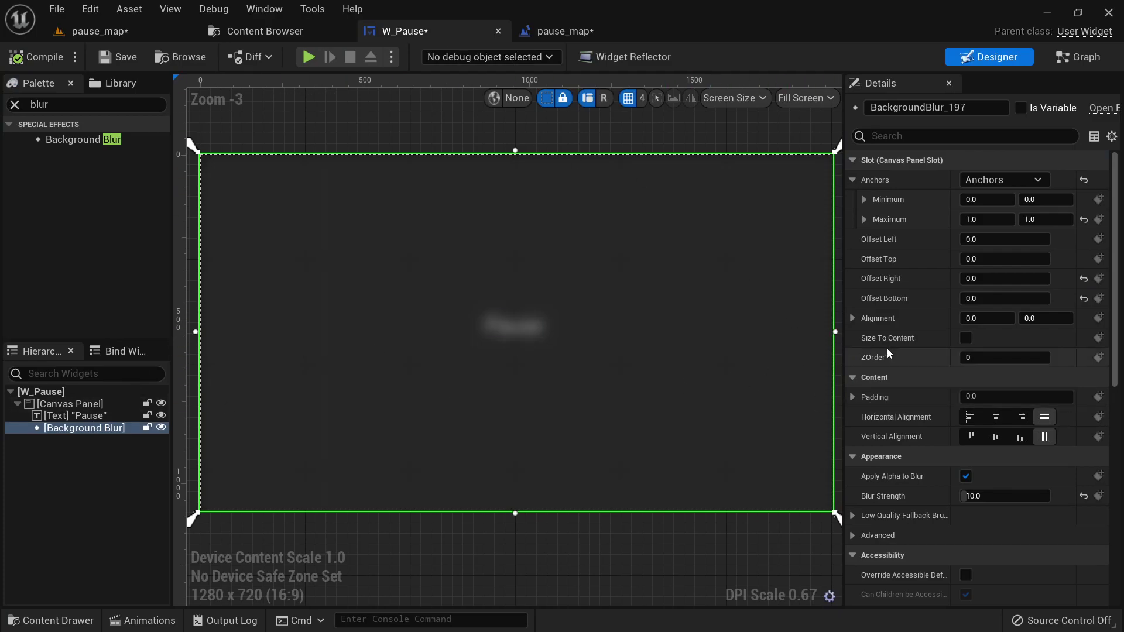
# Set the ZOrder of the Pause text to 1 and compile W_Pause
pyautogui.scroll(-1, 1022, 507)
pyautogui.click(1002, 470)
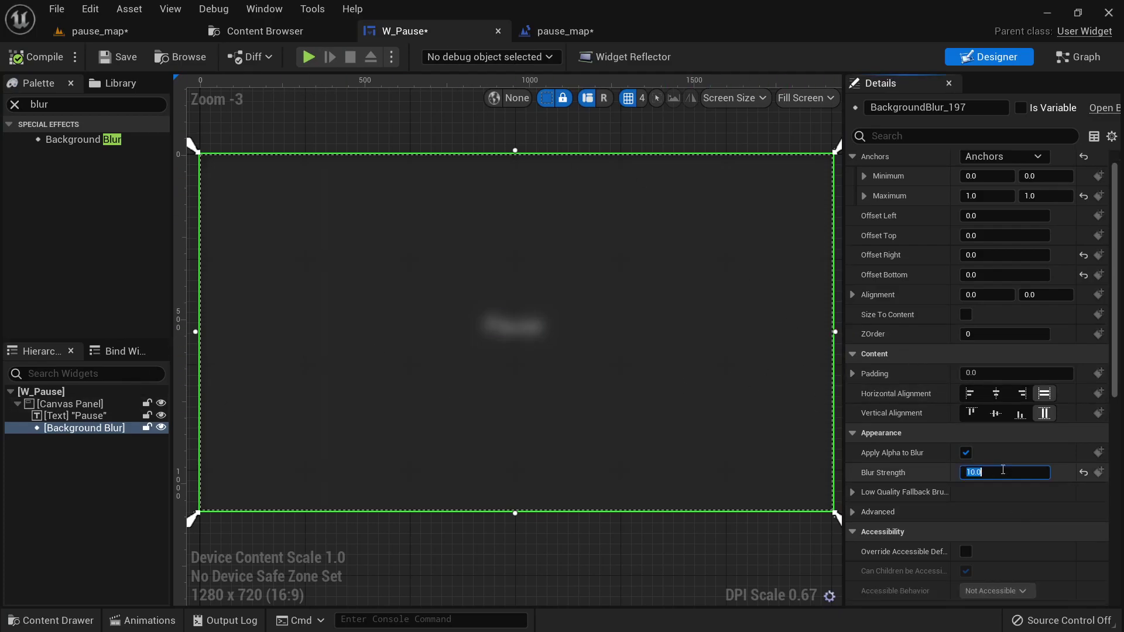
pyautogui.click(78, 416)
pyautogui.click(887, 136)
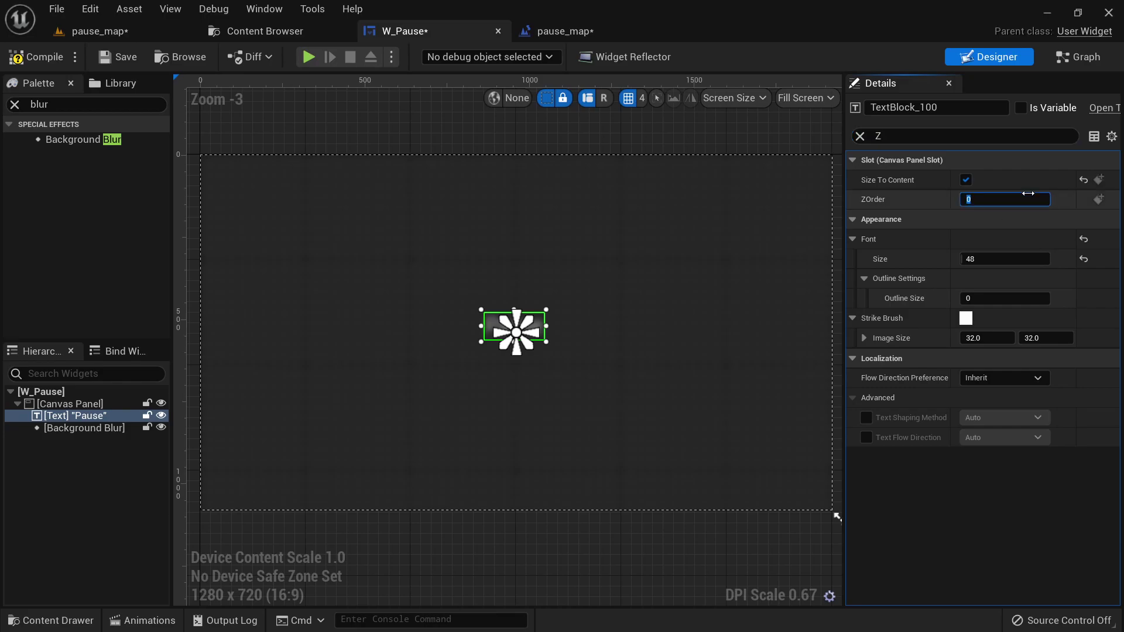
pyautogui.press('Return')
pyautogui.click(18, 57)
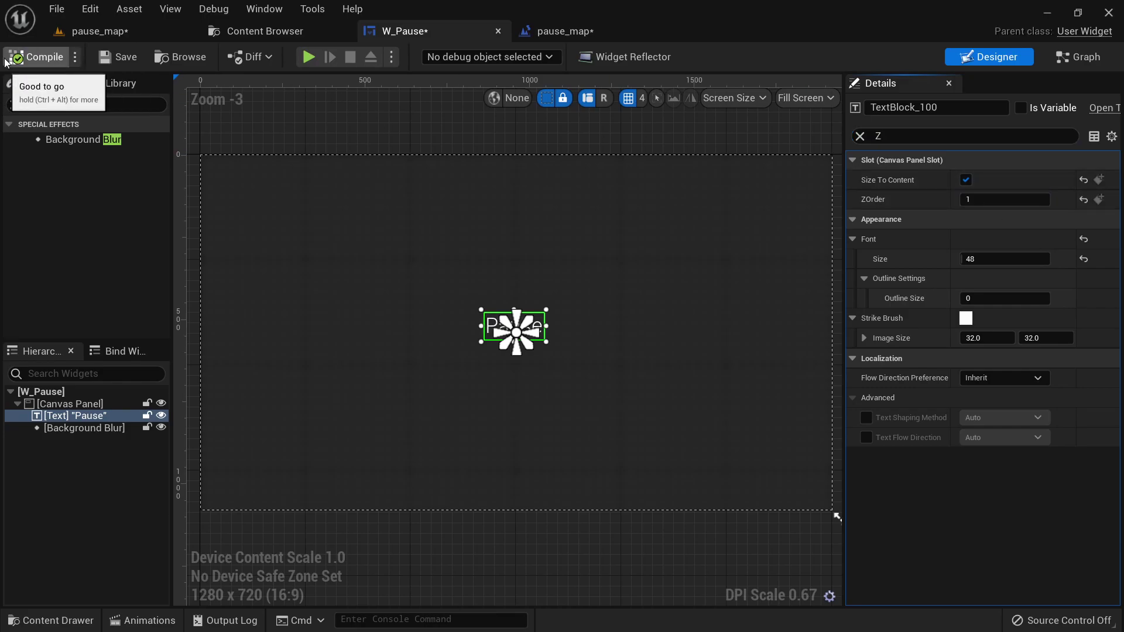
pyautogui.scroll(5, 493, 316)
pyautogui.scroll(-7, 493, 316)
pyautogui.scroll(4, 730, 451)
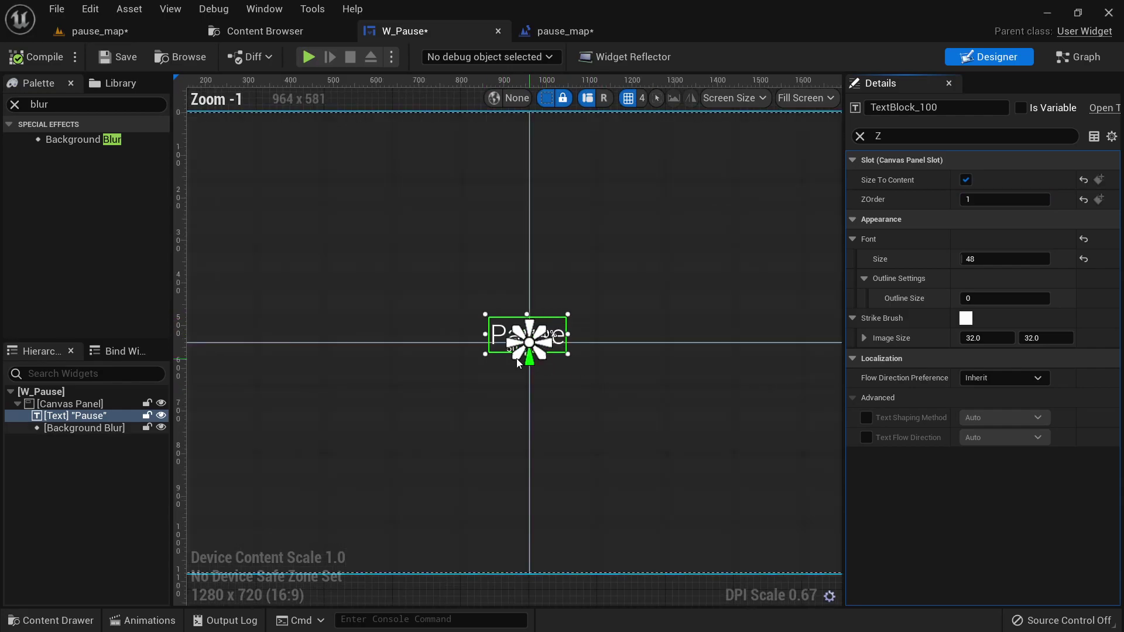
# Play-test pause_map to check the Pause text against the blurred background, stop playing, and save W_Pause
pyautogui.click(100, 31)
pyautogui.rightClick(382, 105)
pyautogui.click(415, 465)
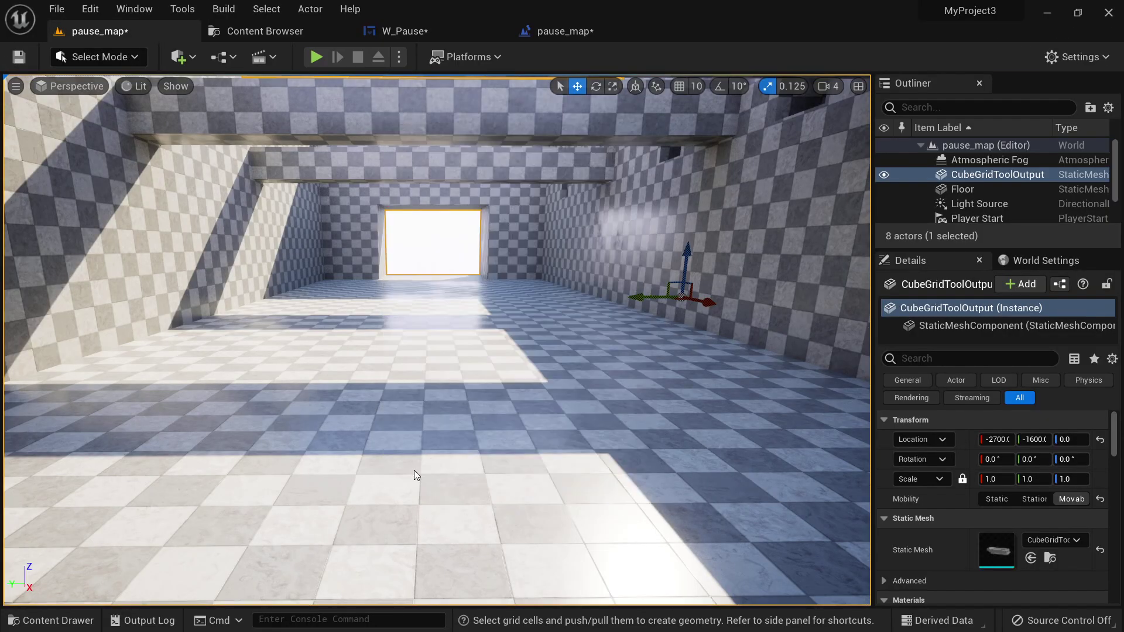
pyautogui.press('w')
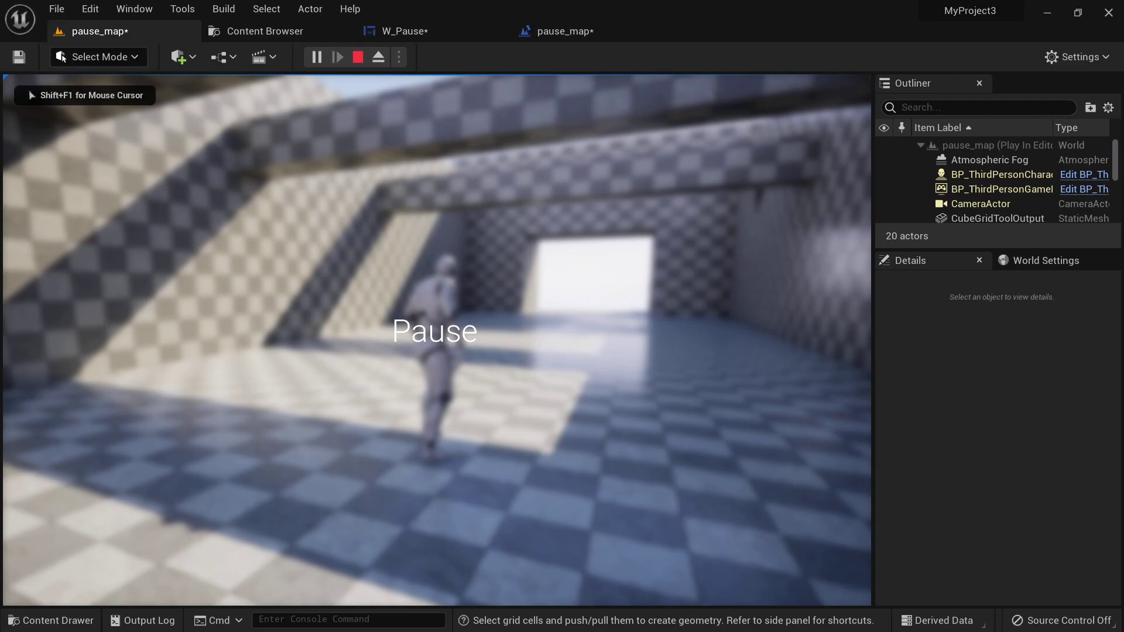
pyautogui.press('Escape')
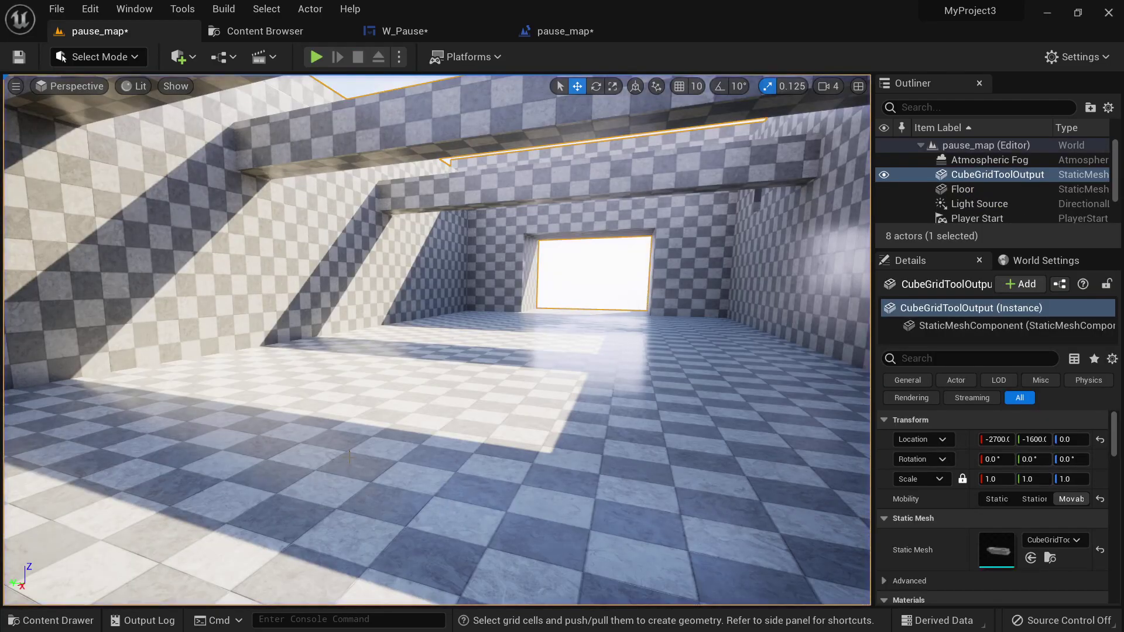
pyautogui.click(414, 26)
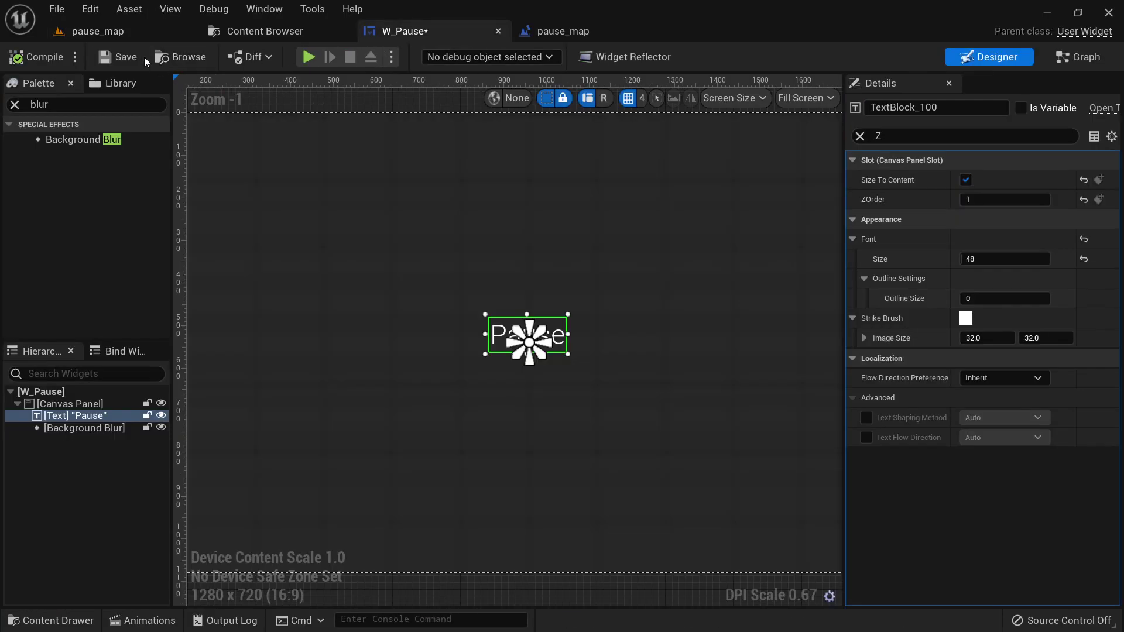
# Add a keyboard event for the P key in empty space above Event BeginPlay in the pause_map level blueprint
pyautogui.click(559, 31)
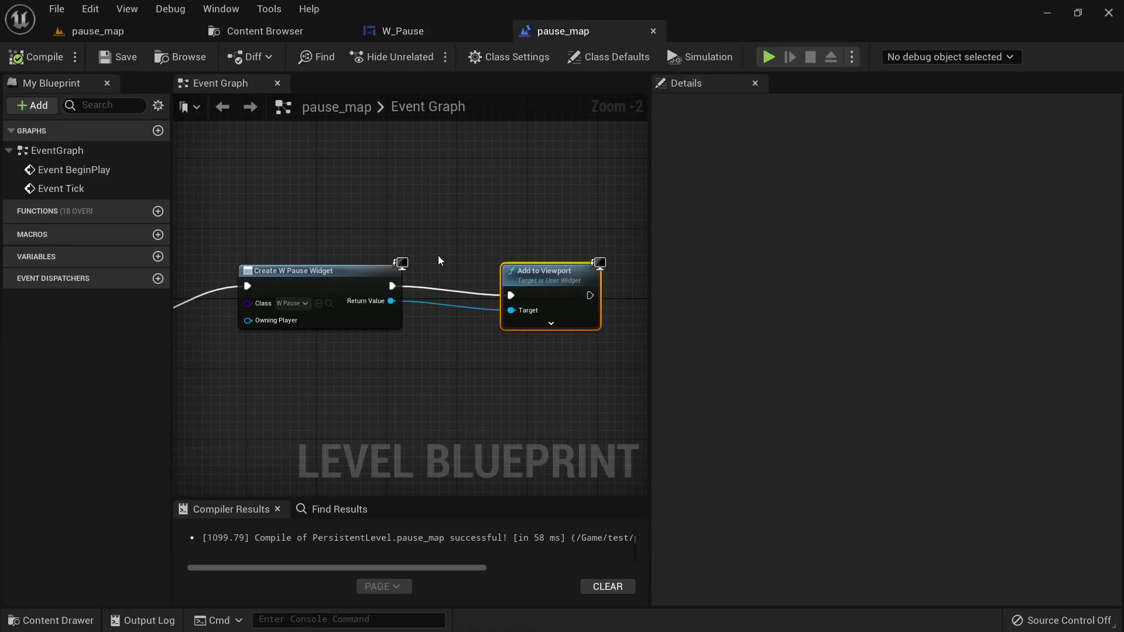
pyautogui.scroll(-6, 508, 282)
pyautogui.scroll(4, 508, 282)
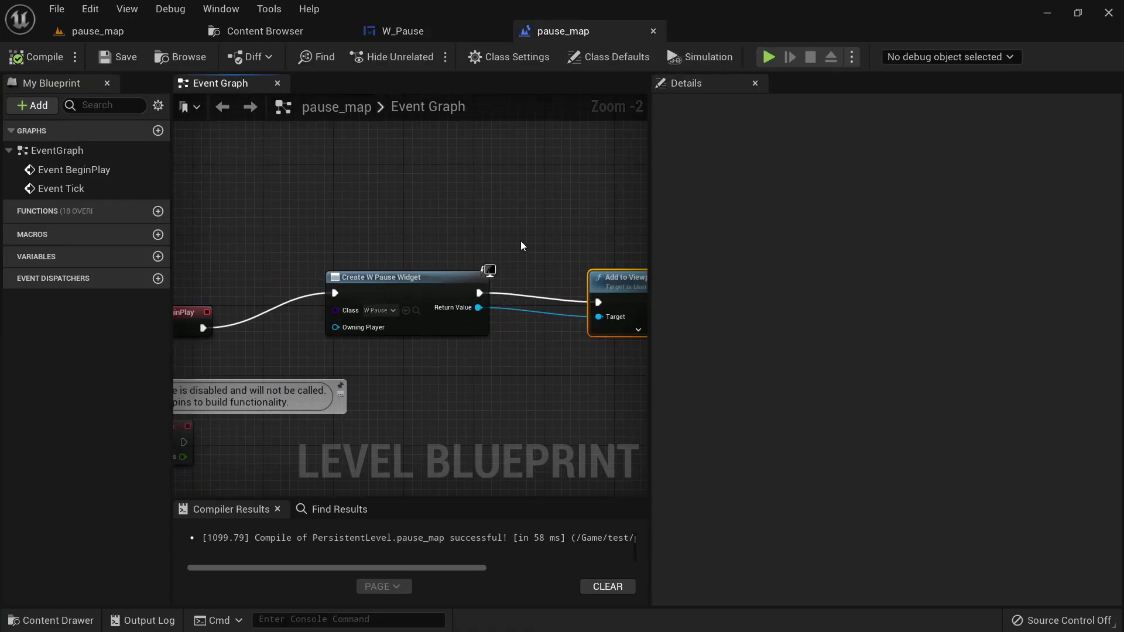
pyautogui.moveTo(522, 246); pyautogui.dragTo(547, 309, button='right')
pyautogui.scroll(-2, 546, 304)
pyautogui.scroll(2, 401, 232)
pyautogui.moveTo(400, 231); pyautogui.dragTo(499, 262, button='right')
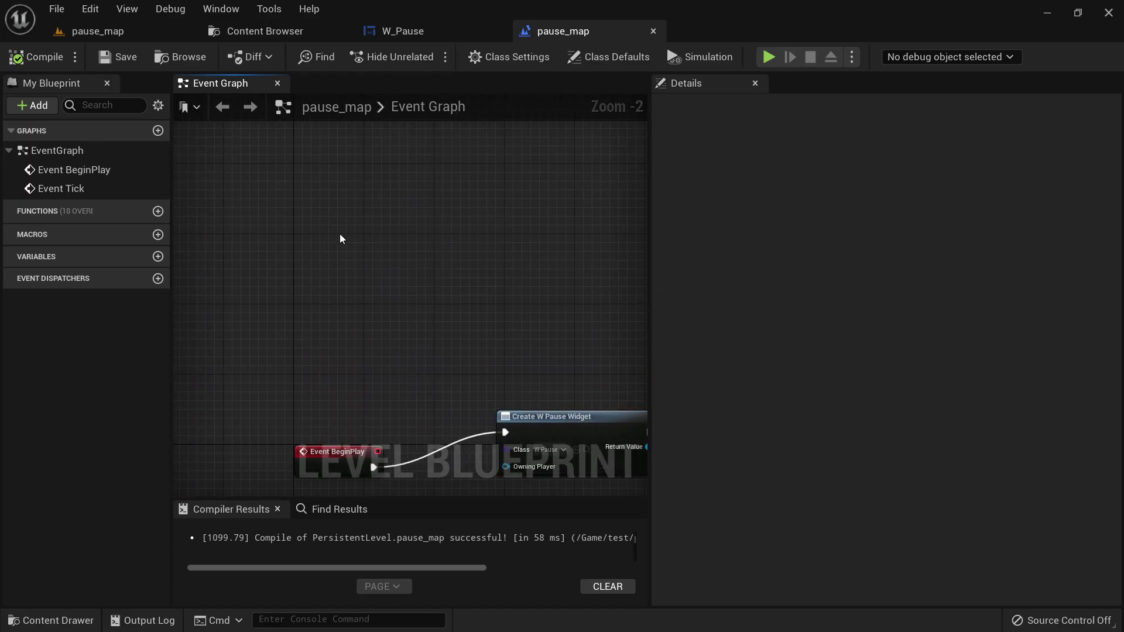
pyautogui.rightClick(340, 233)
pyautogui.write('keyboard')
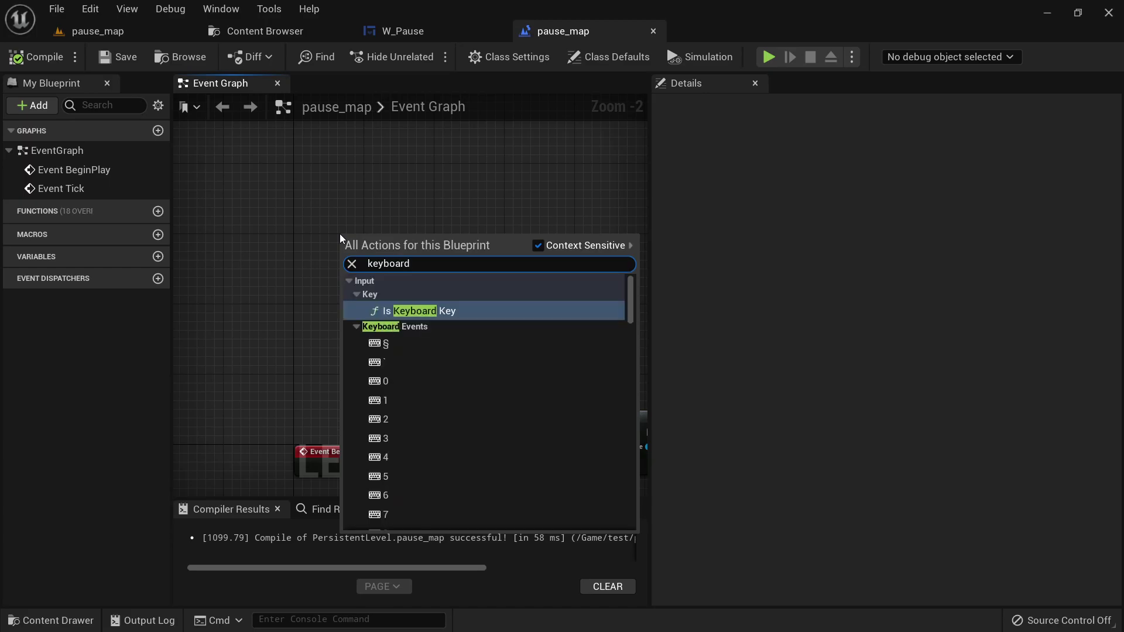
pyautogui.write(' P')
pyautogui.press('Return')
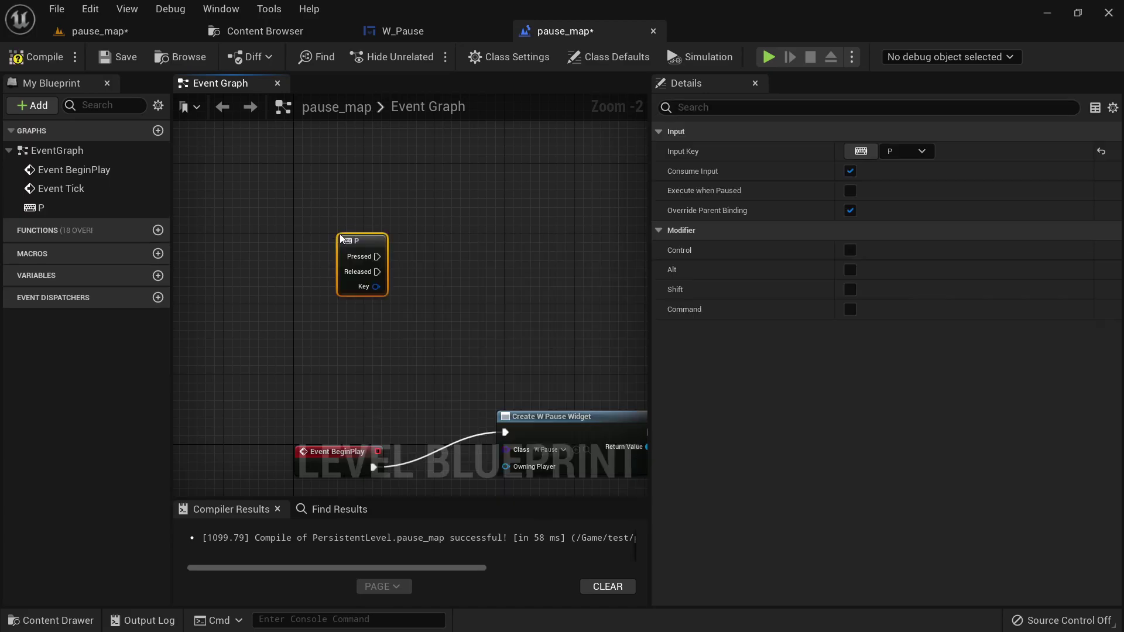
pyautogui.moveTo(356, 259); pyautogui.dragTo(360, 204)
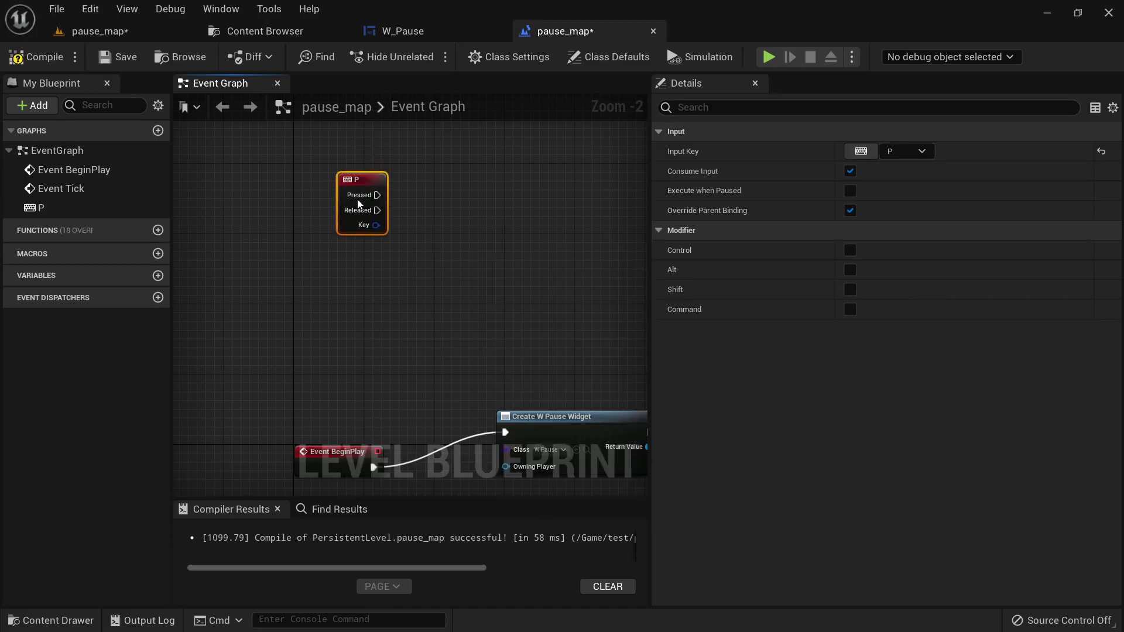
# Promote the Return Value of the Create W Pause Widget node to a variable named PauseWidget
pyautogui.moveTo(434, 201); pyautogui.dragTo(339, 203, button='right')
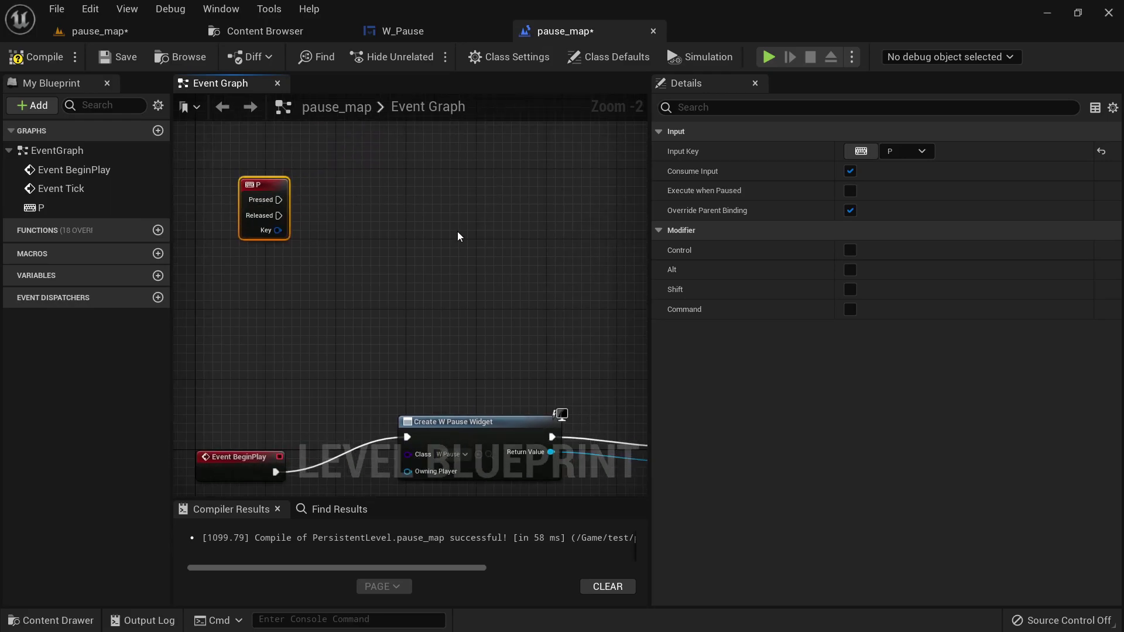
pyautogui.moveTo(645, 363); pyautogui.dragTo(469, 265, button='right')
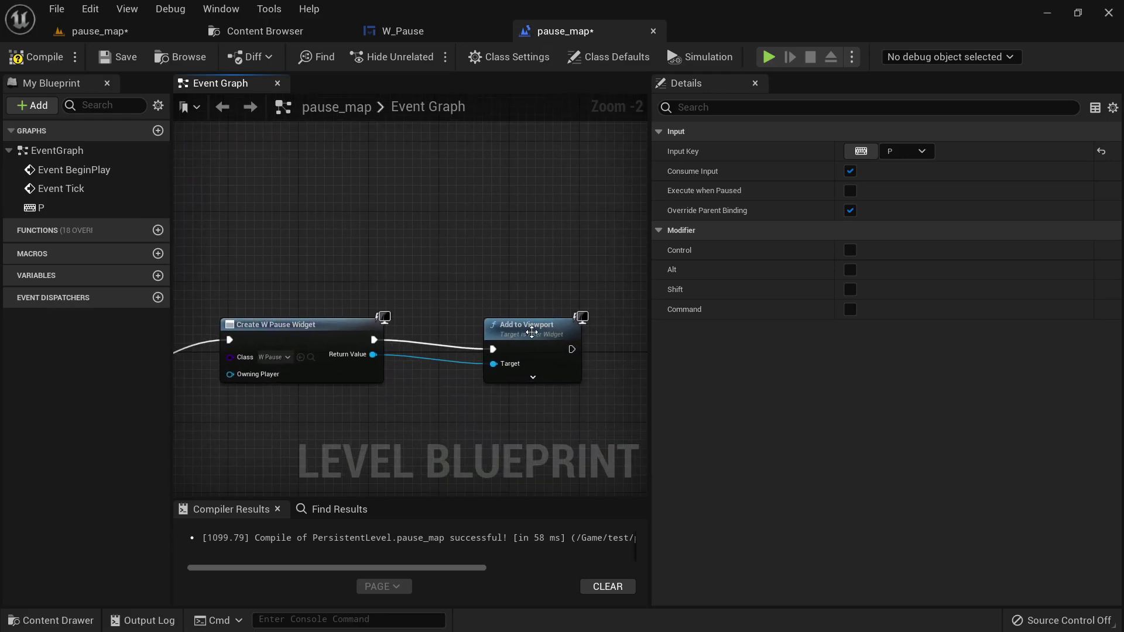
pyautogui.moveTo(532, 333); pyautogui.dragTo(549, 260)
pyautogui.scroll(2, 472, 375)
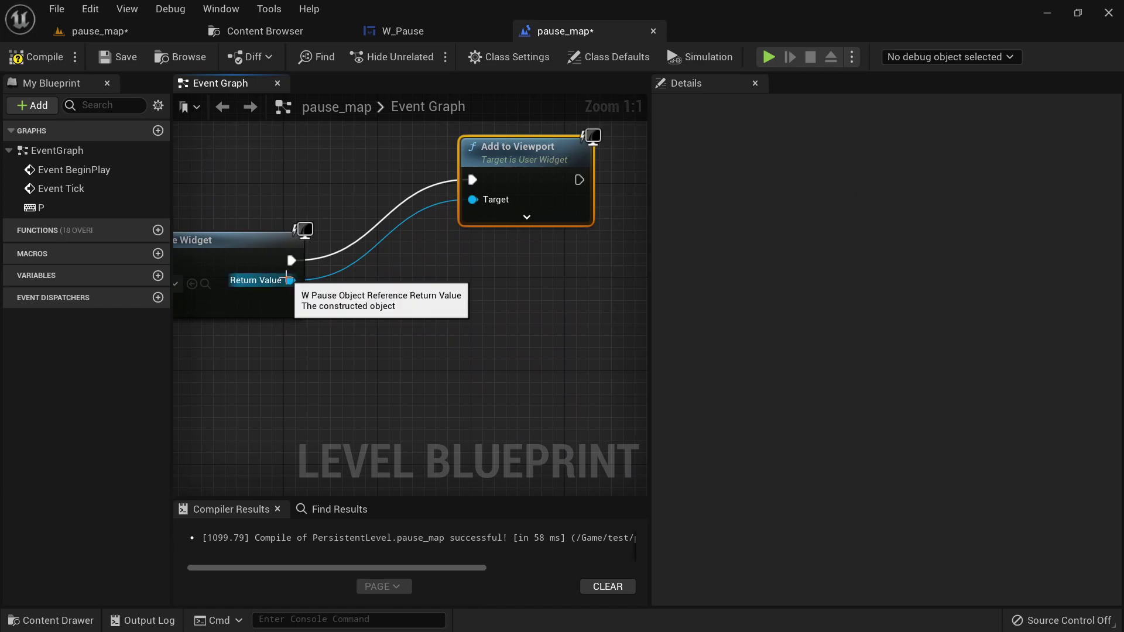
pyautogui.moveTo(290, 279); pyautogui.dragTo(377, 332)
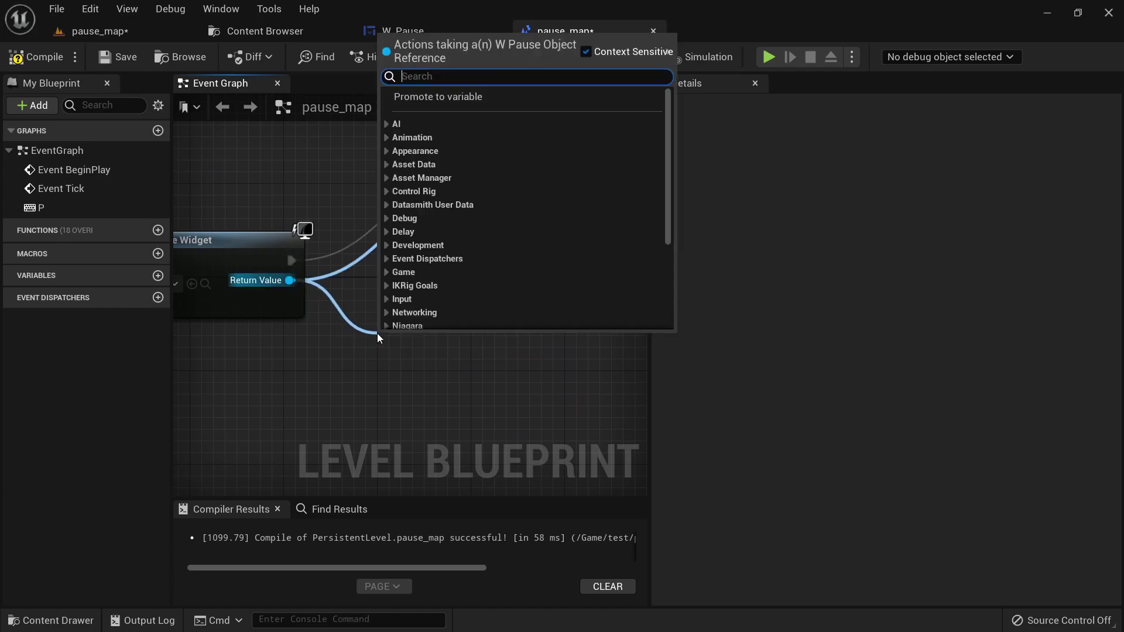
pyautogui.click(455, 94)
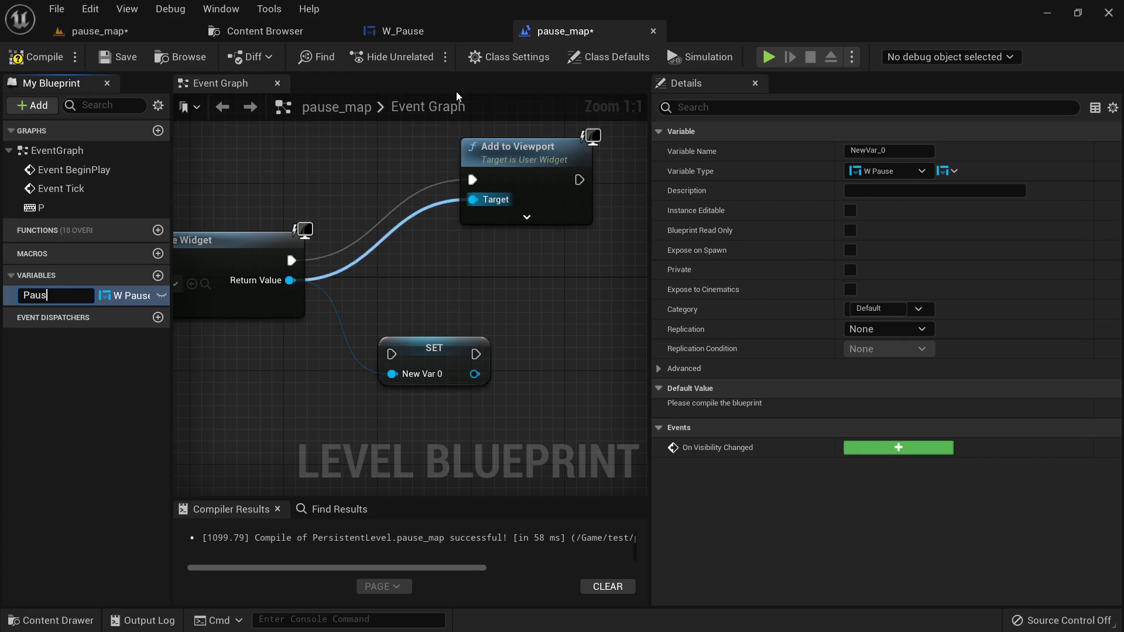
pyautogui.write('PauseWidget')
pyautogui.press('Return')
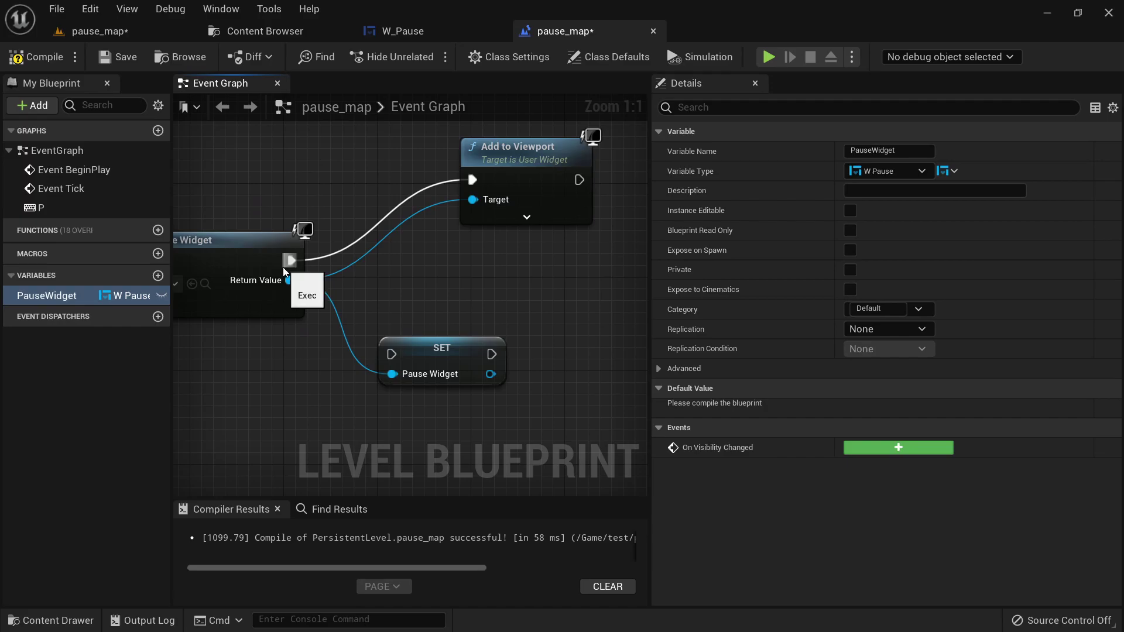
# Connect Create W Pause Widget's execution output to the PauseWidget SET node in place of the deleted Add to Viewport node, and compile
pyautogui.moveTo(283, 267); pyautogui.dragTo(392, 354)
pyautogui.click(532, 181)
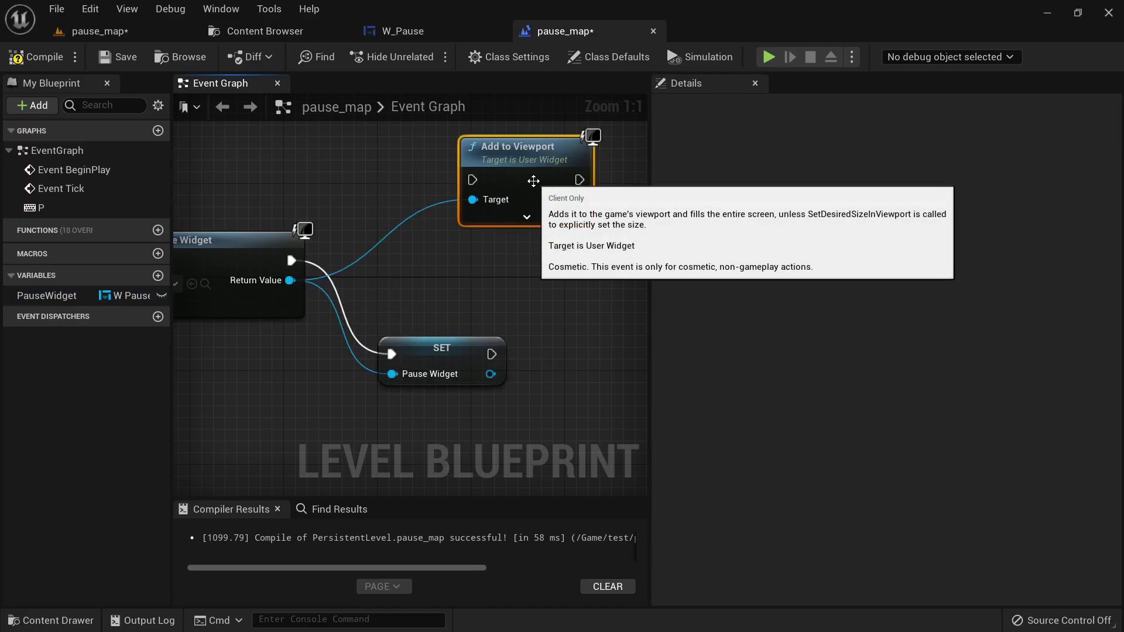
pyautogui.press('Delete')
pyautogui.scroll(-2, 459, 256)
pyautogui.moveTo(459, 256); pyautogui.dragTo(572, 355, button='right')
pyautogui.moveTo(559, 425); pyautogui.dragTo(549, 367)
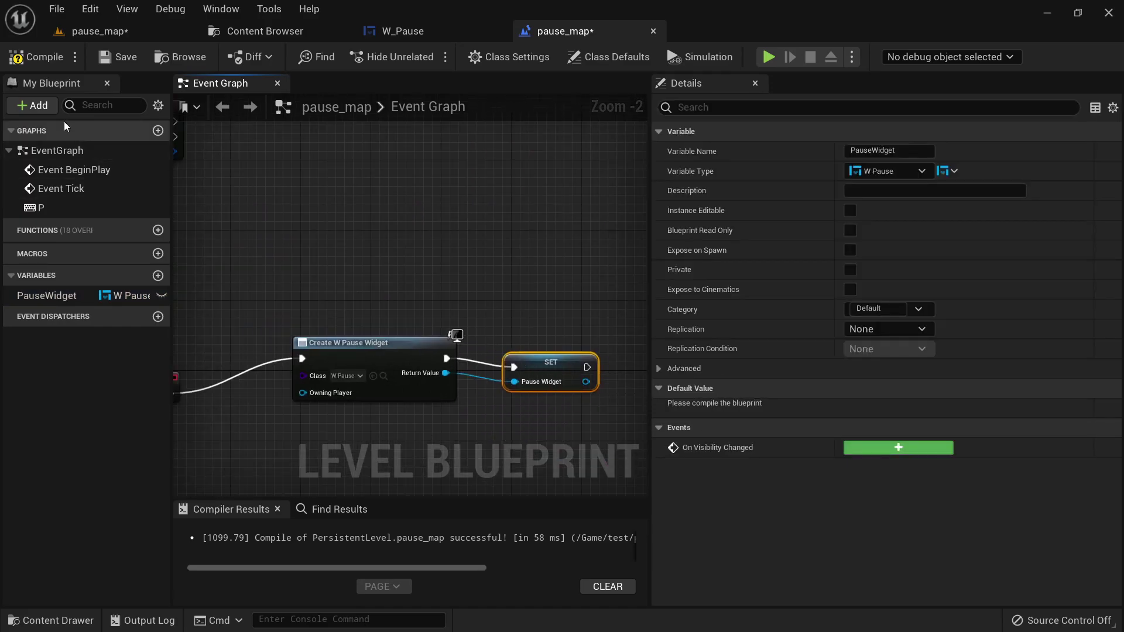
pyautogui.click(30, 58)
# Place a Get PauseWidget node below the P key event and connect it to a new Add to Viewport node
pyautogui.moveTo(353, 221); pyautogui.dragTo(541, 310, button='right')
pyautogui.scroll(1, 386, 206)
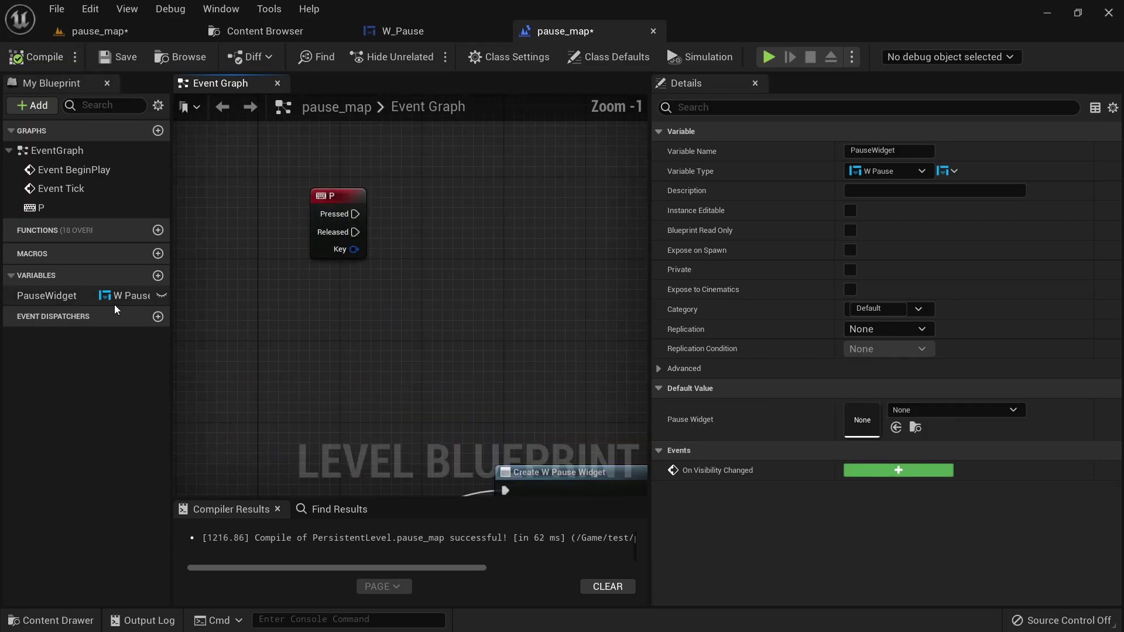
pyautogui.moveTo(57, 296); pyautogui.dragTo(350, 304)
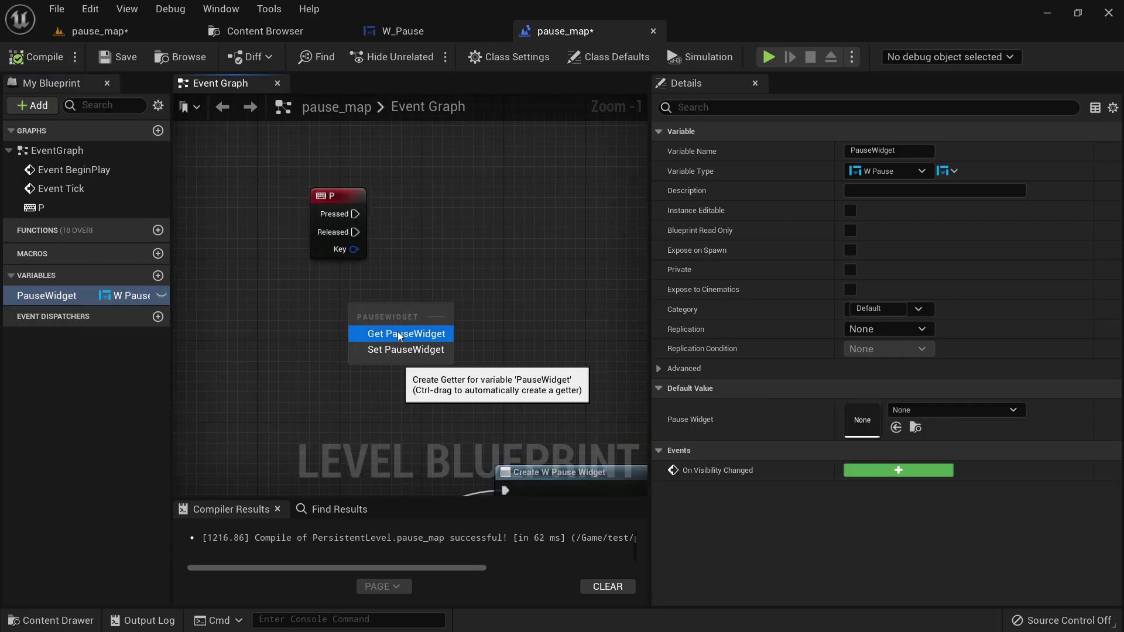
pyautogui.click(398, 334)
pyautogui.moveTo(421, 311); pyautogui.dragTo(515, 217)
pyautogui.write('add to')
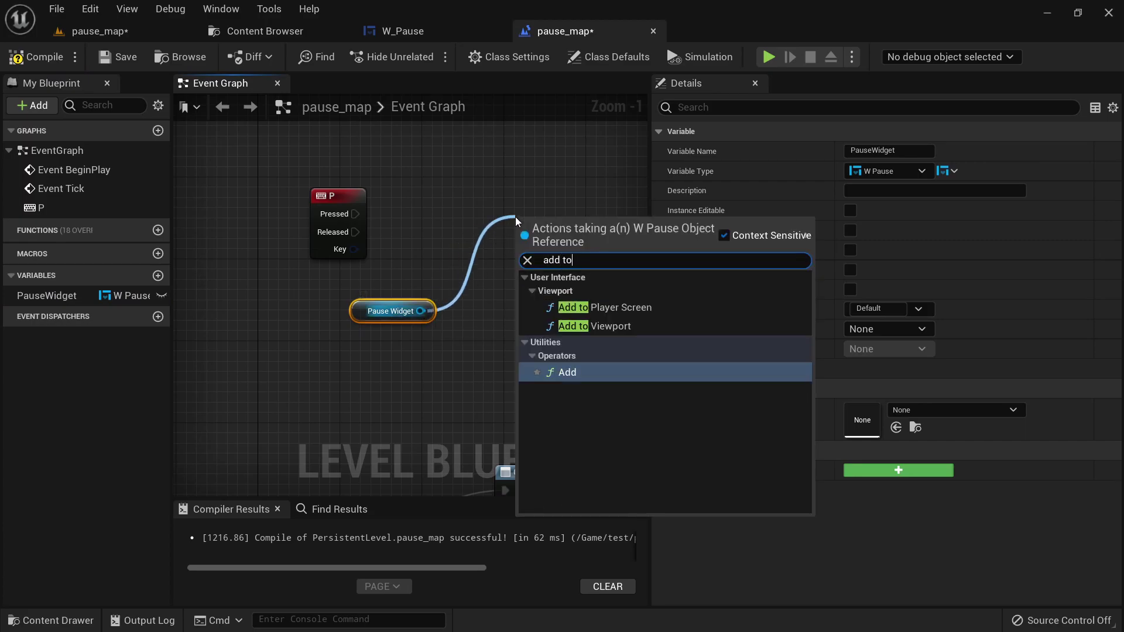
pyautogui.write('vi')
pyautogui.press('Return')
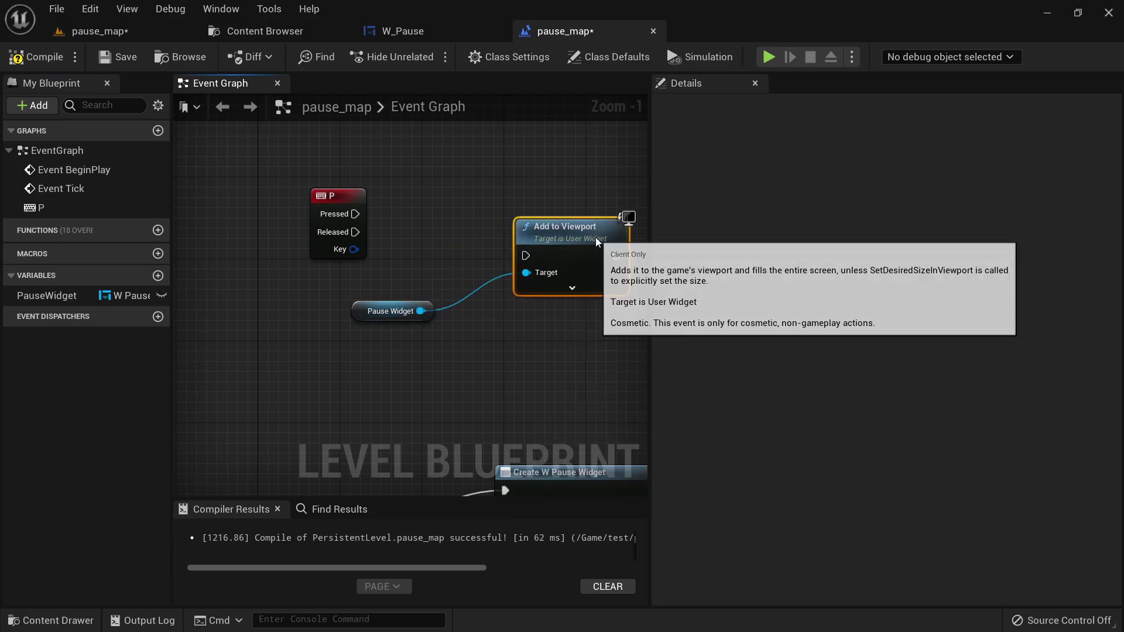
# Move the Add to Viewport node level with the P key event, connect Pressed to its execution input, and compile
pyautogui.moveTo(595, 237); pyautogui.dragTo(584, 196)
pyautogui.moveTo(356, 214); pyautogui.dragTo(516, 218)
pyautogui.click(36, 57)
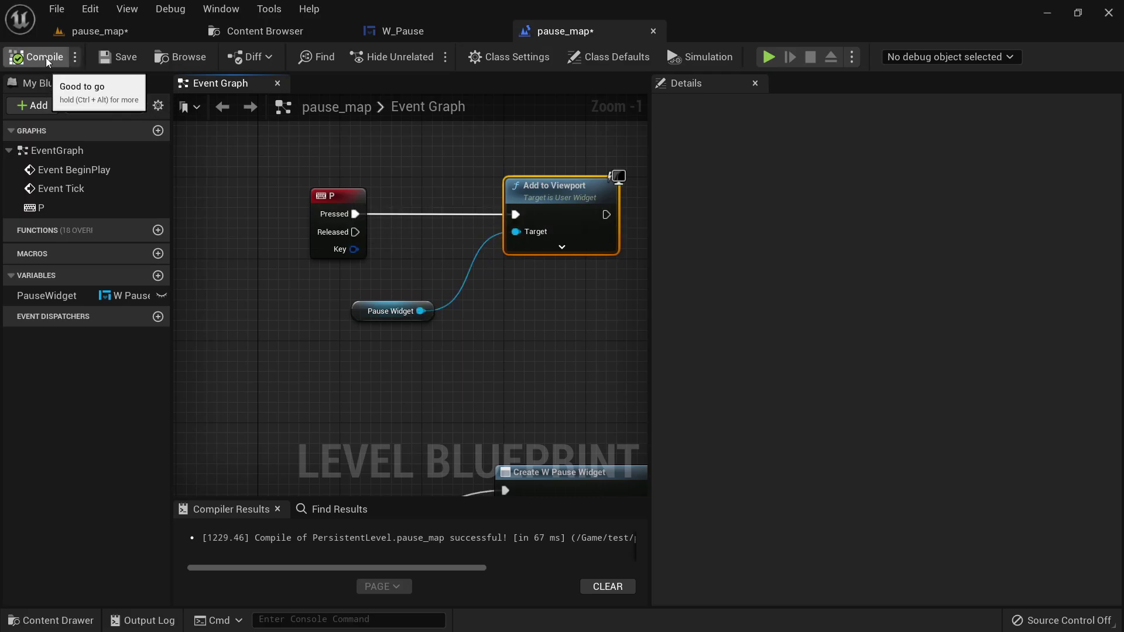
# Play the pause_map level from a spot on the floor, trigger the pause widget with P, move the character, and stop the session
pyautogui.click(92, 39)
pyautogui.rightClick(338, 486)
pyautogui.click(372, 479)
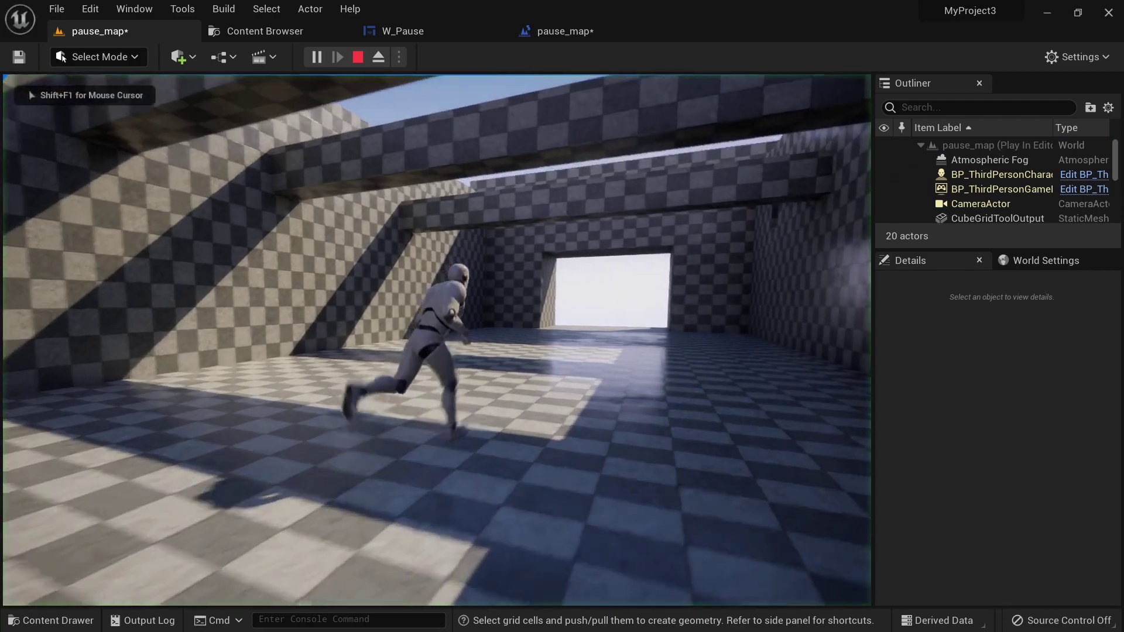
pyautogui.press('p')
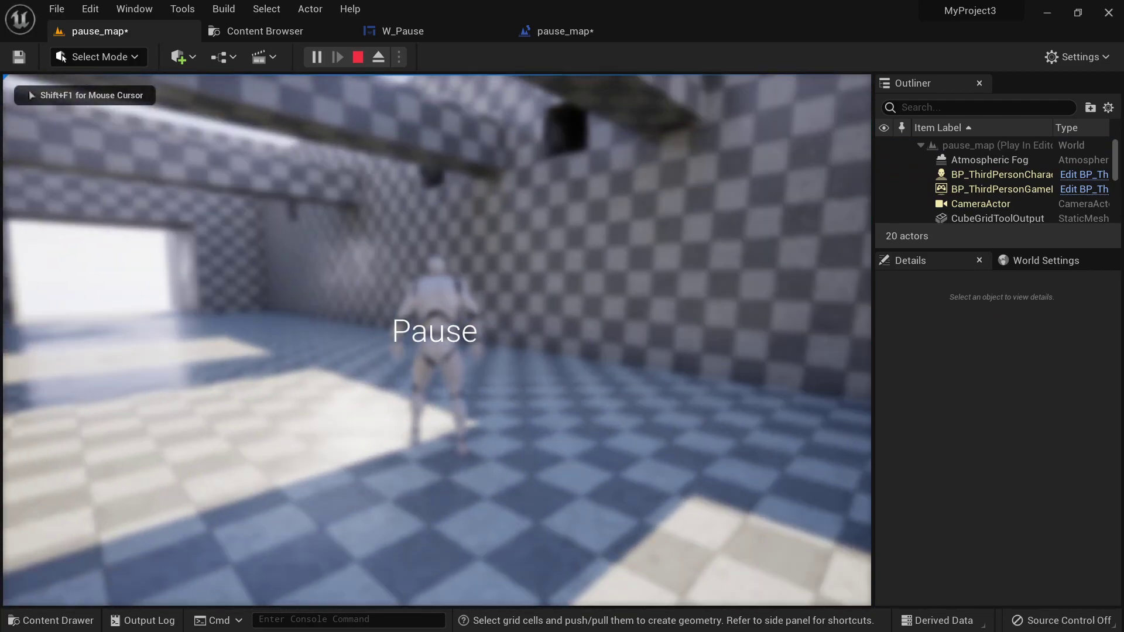
pyautogui.press('a')
pyautogui.press('d')
pyautogui.press('w')
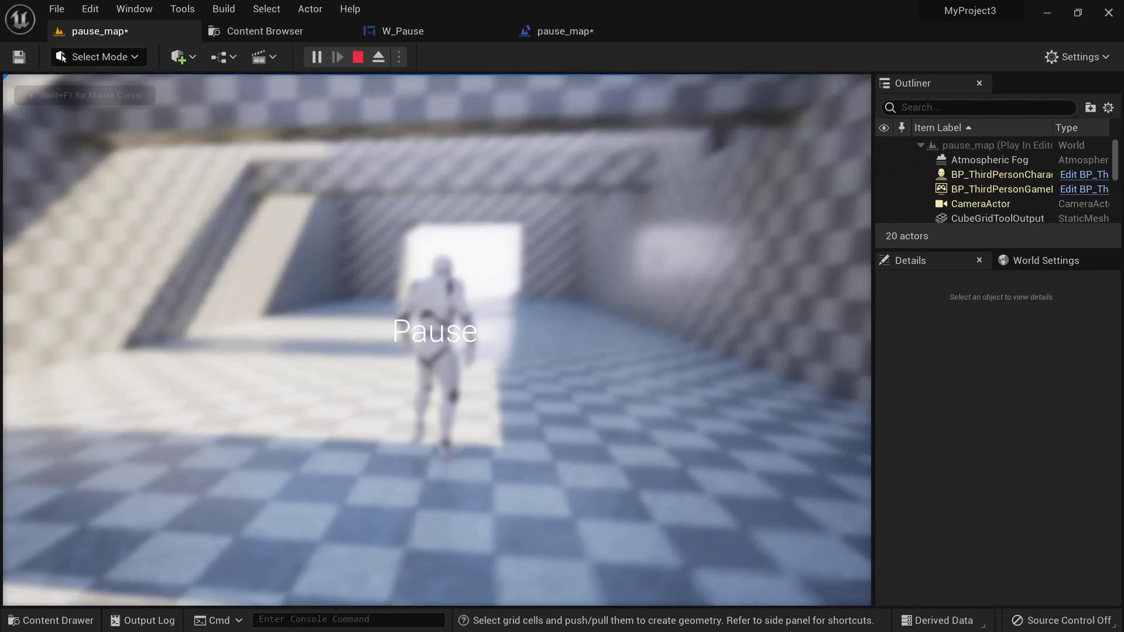
pyautogui.press('a')
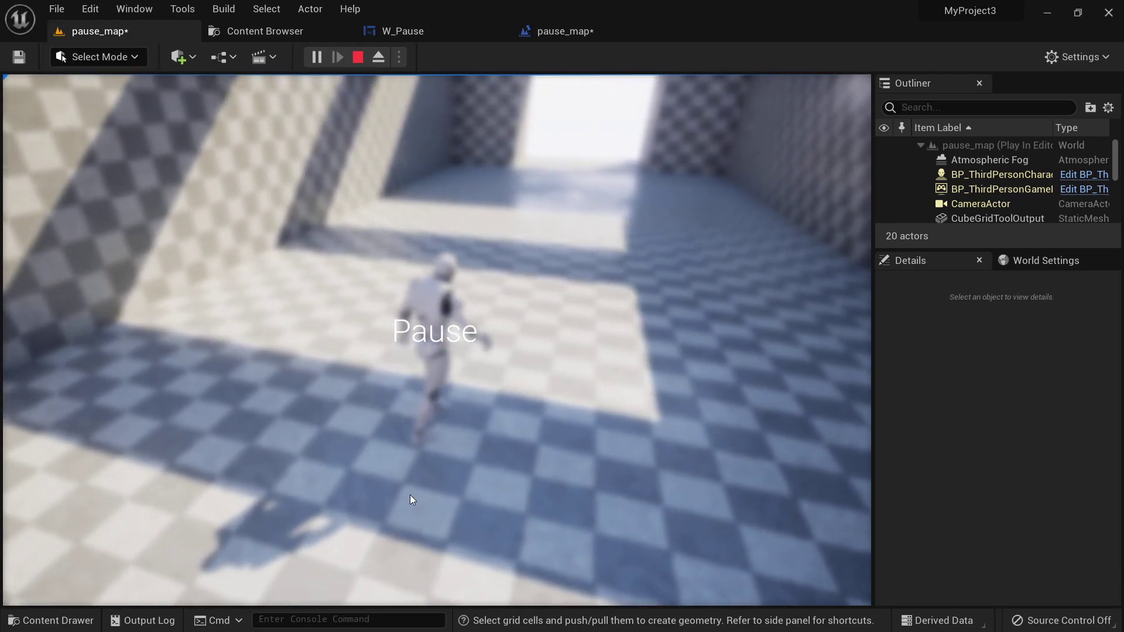
pyautogui.press('Escape')
# In the pause_map level blueprint, add a Remove from Parent node below Add to Viewport with its Target fed by Pause Widget
pyautogui.click(563, 32)
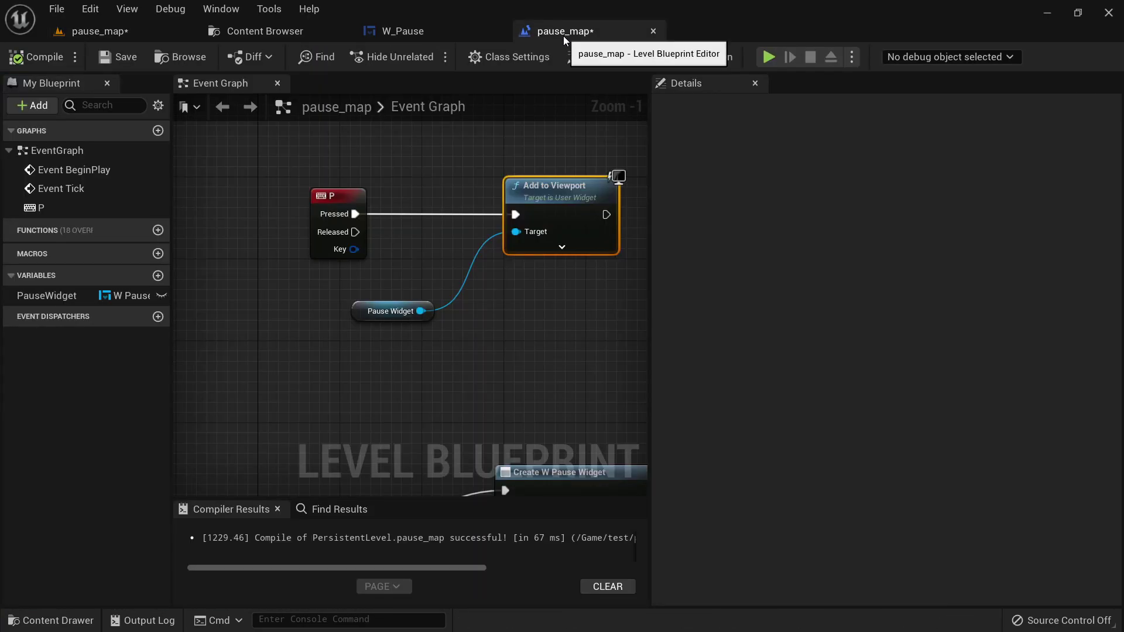
pyautogui.moveTo(527, 189); pyautogui.dragTo(448, 197, button='right')
pyautogui.moveTo(482, 210); pyautogui.dragTo(541, 195)
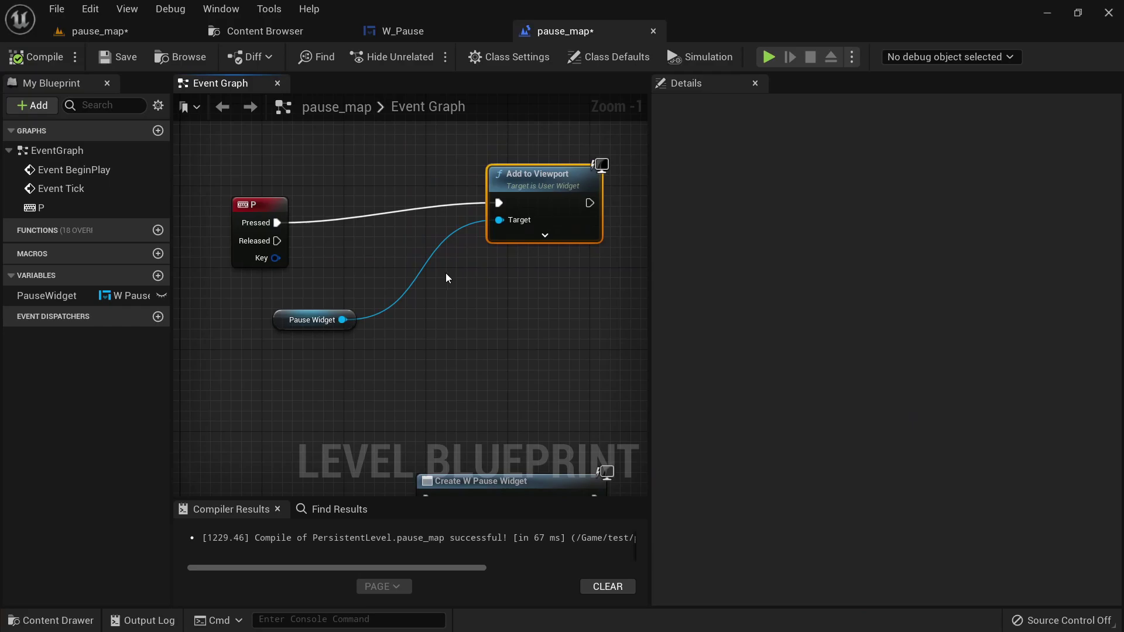
pyautogui.moveTo(521, 296); pyautogui.dragTo(568, 306, button='right')
pyautogui.moveTo(480, 348); pyautogui.dragTo(287, 326, button='right')
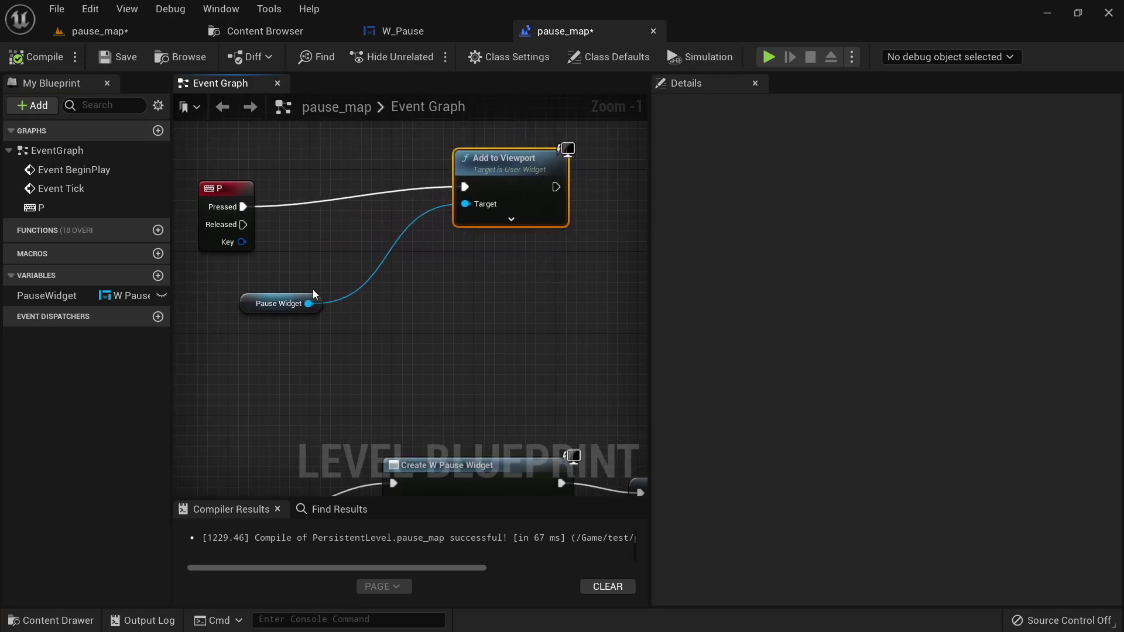
pyautogui.moveTo(308, 303); pyautogui.dragTo(486, 350)
pyautogui.write('remove f')
pyautogui.press('Return')
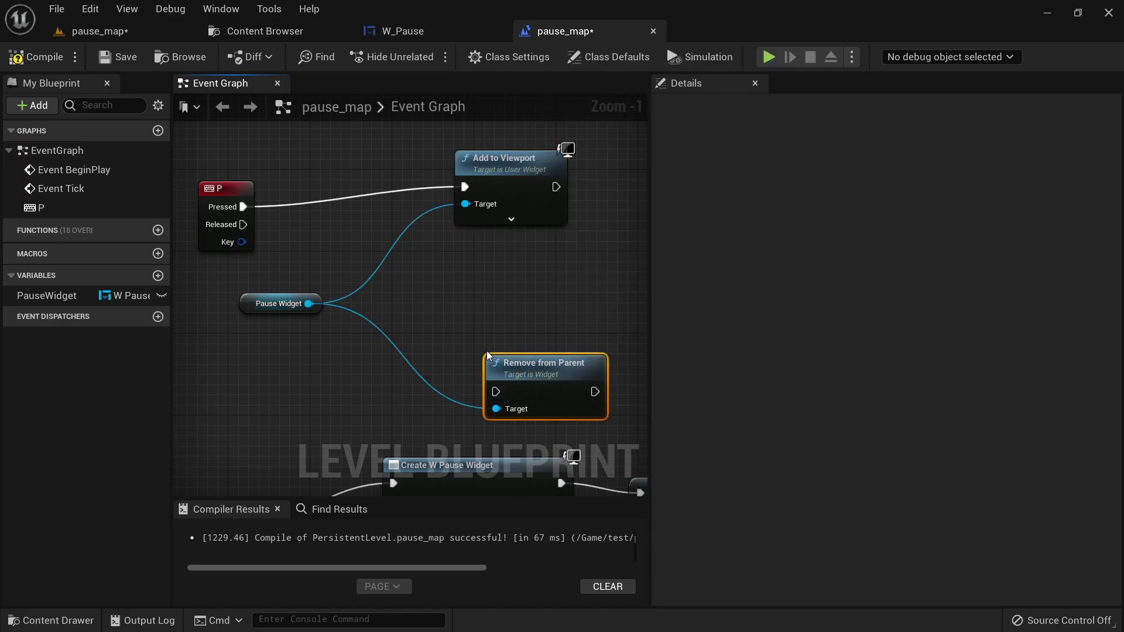
# Move the P key event farther from Add to Viewport, place a Flip Flop node in the gap, and connect Pressed to it
pyautogui.moveTo(430, 263); pyautogui.dragTo(515, 365, button='right')
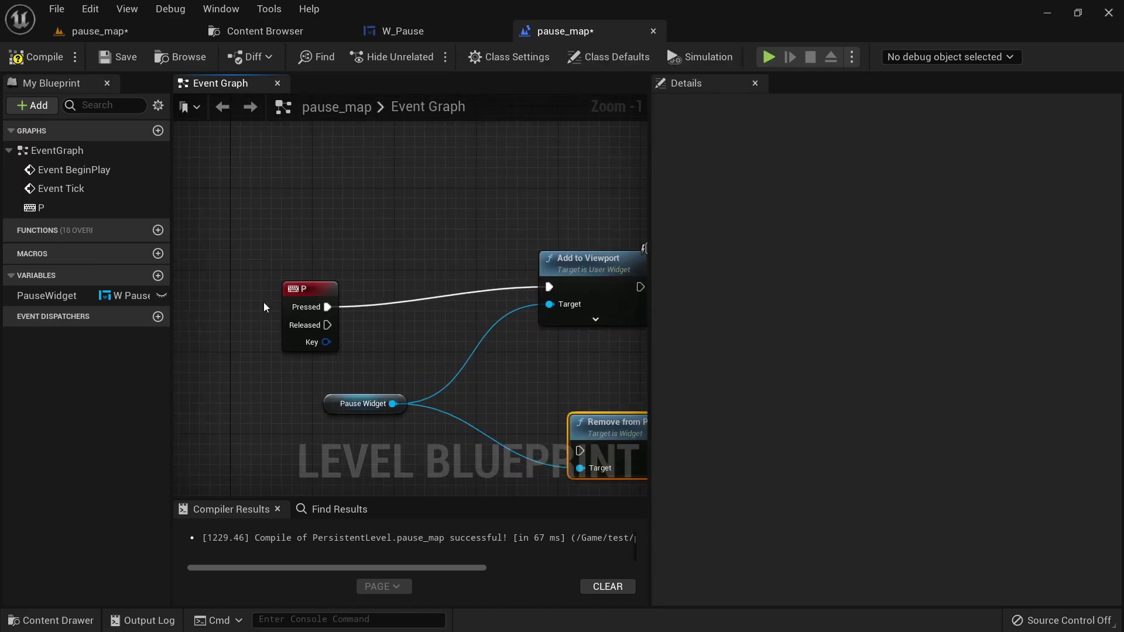
pyautogui.moveTo(335, 269); pyautogui.dragTo(471, 271, button='right')
pyautogui.scroll(-2, 472, 282)
pyautogui.moveTo(460, 290); pyautogui.dragTo(338, 287)
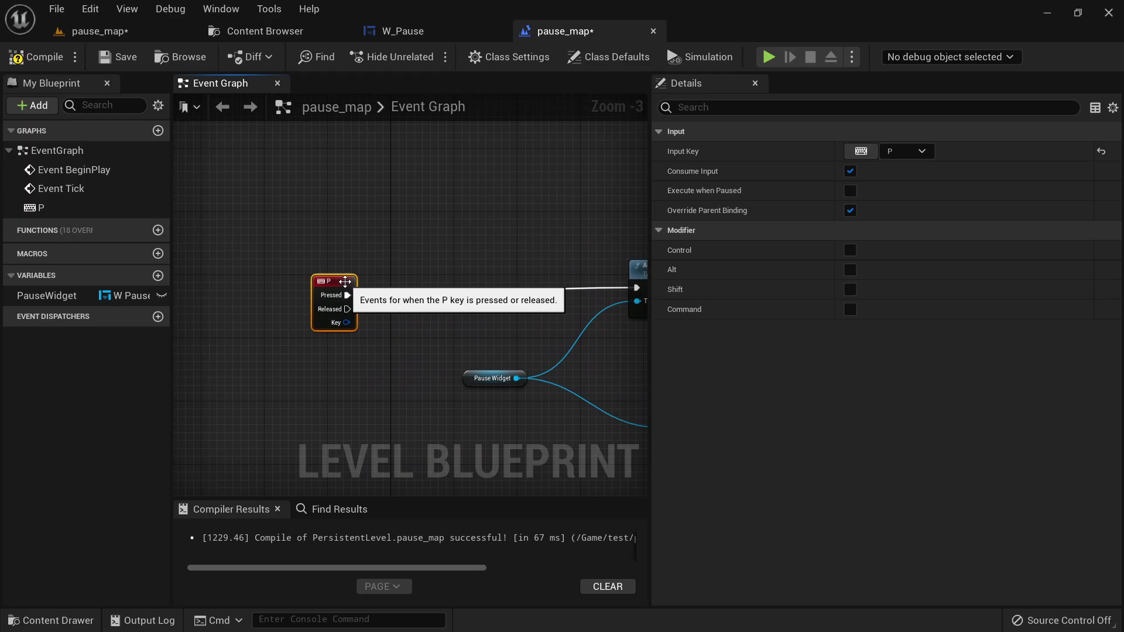
pyautogui.scroll(2, 482, 266)
pyautogui.scroll(-1, 482, 266)
pyautogui.moveTo(483, 266); pyautogui.dragTo(398, 256, button='right')
pyautogui.rightClick(388, 254)
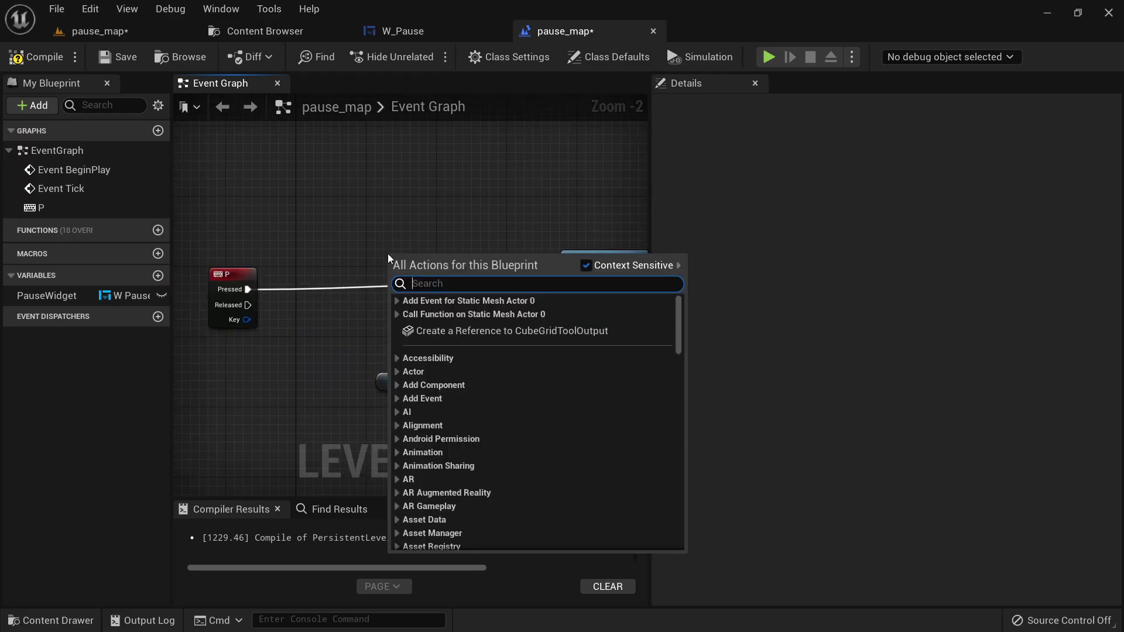
pyautogui.write('flip flo')
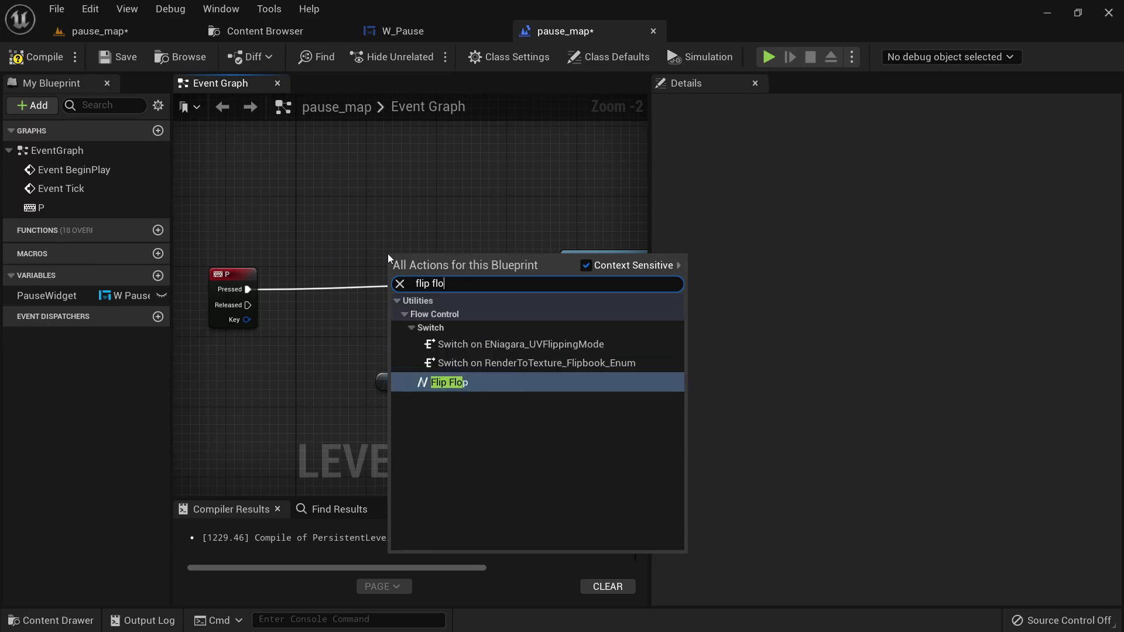
pyautogui.write('p')
pyautogui.press('Return')
pyautogui.scroll(2, 388, 254)
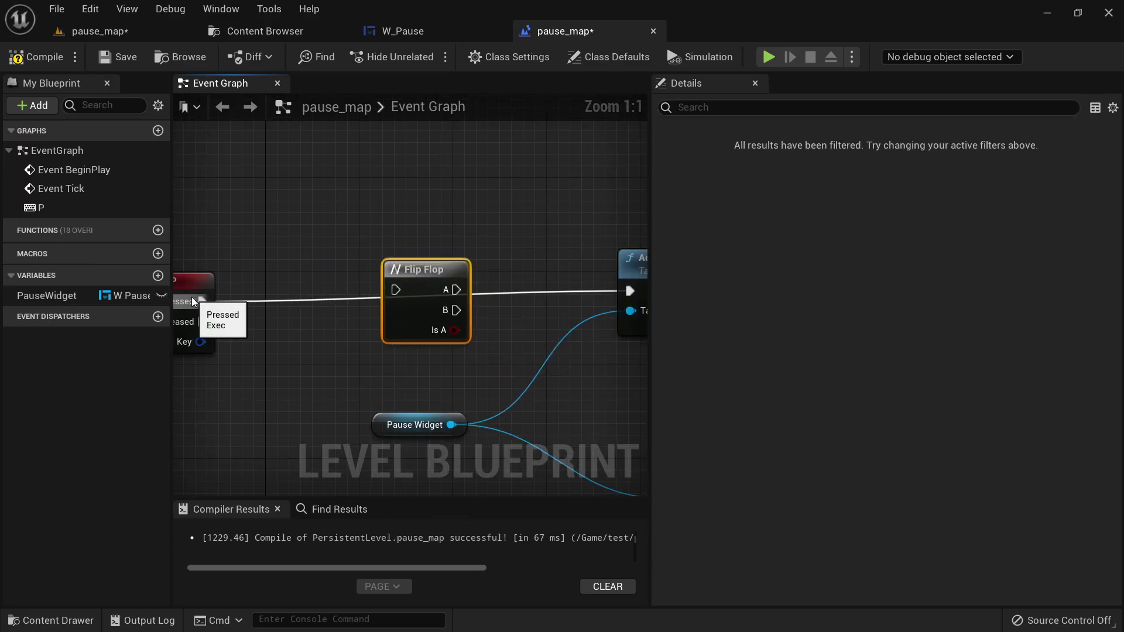
pyautogui.moveTo(193, 300); pyautogui.dragTo(404, 291)
# Connect Flip Flop output A to Add to Viewport and output B to Remove from Parent, aligning Remove from Parent beneath Add to Viewport
pyautogui.scroll(-2, 407, 270)
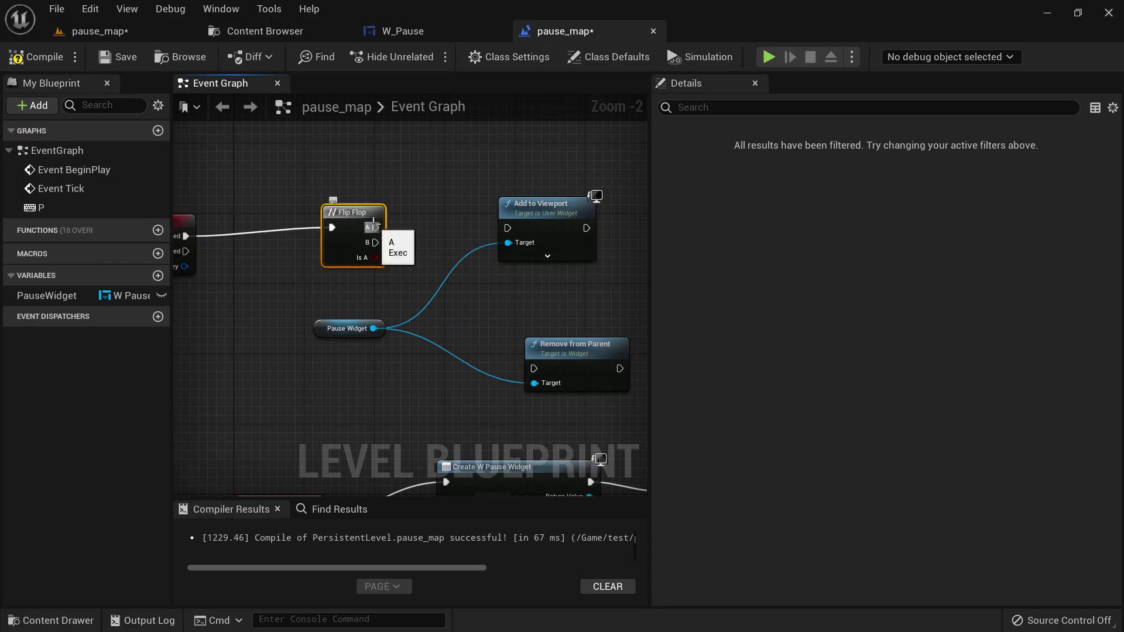
pyautogui.moveTo(376, 228); pyautogui.dragTo(515, 234)
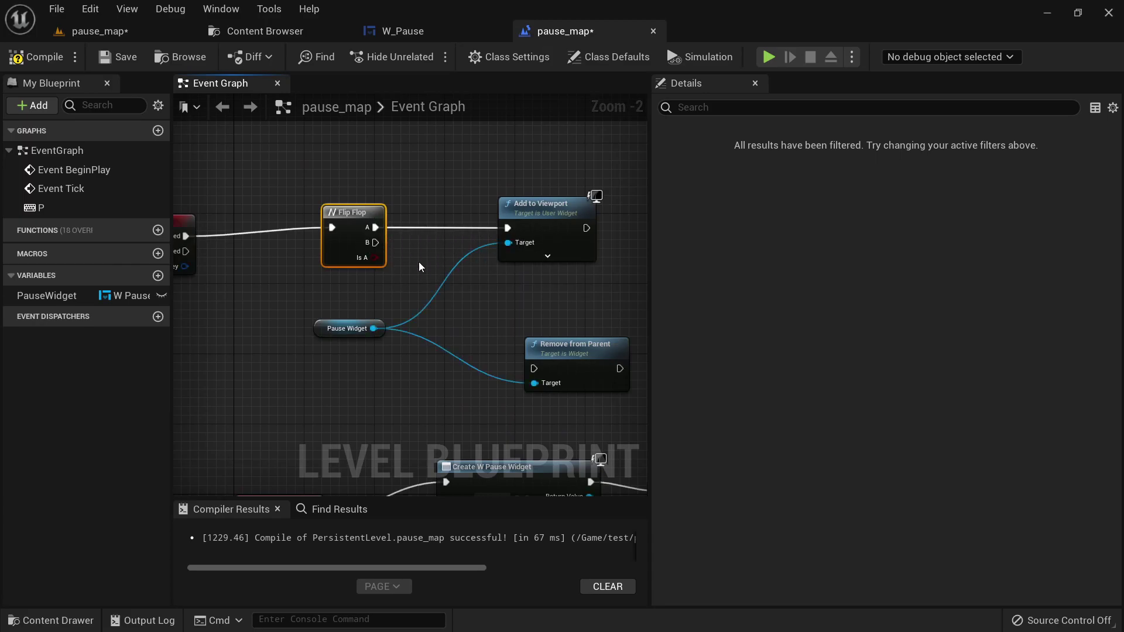
pyautogui.moveTo(235, 316); pyautogui.dragTo(214, 300, button='right')
pyautogui.moveTo(535, 335); pyautogui.dragTo(509, 309)
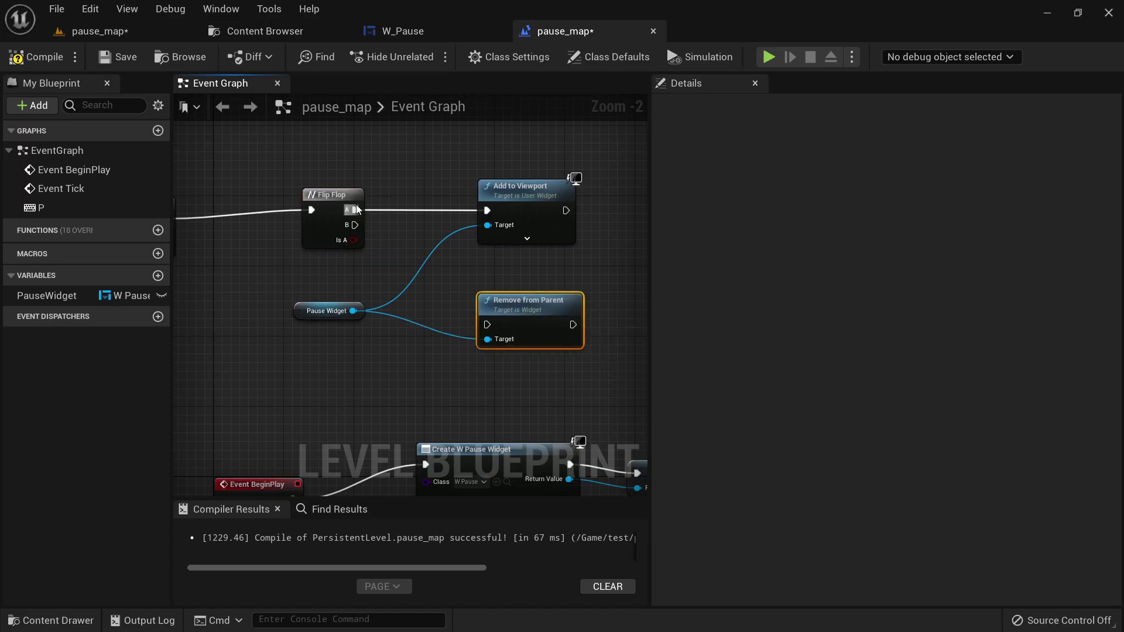
pyautogui.moveTo(356, 224); pyautogui.dragTo(487, 326)
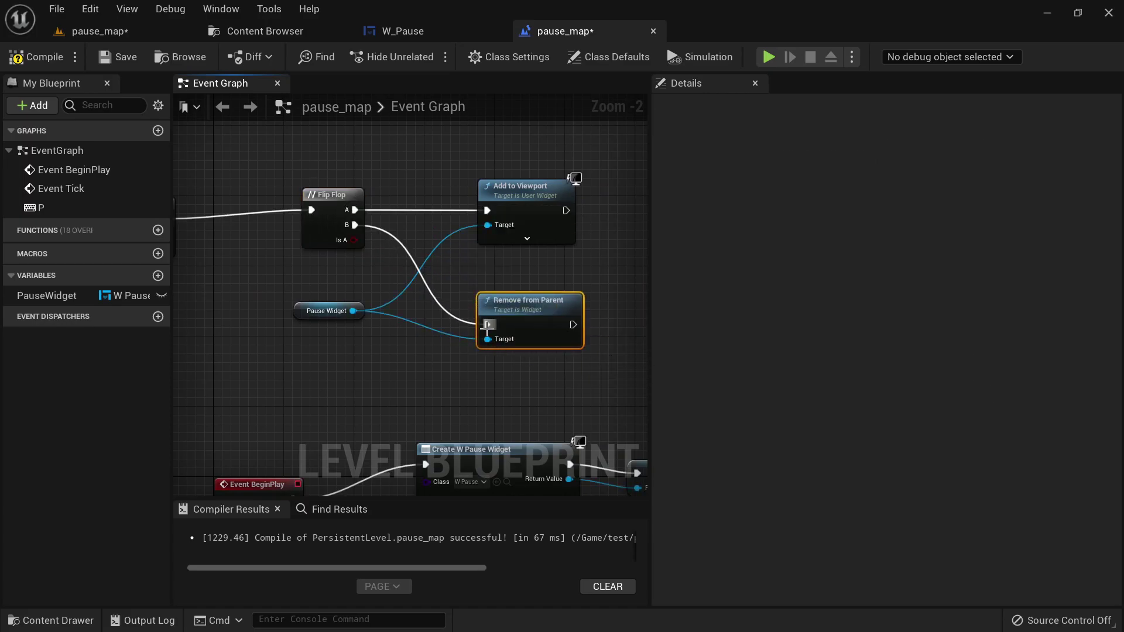
pyautogui.moveTo(392, 350); pyautogui.dragTo(465, 364, button='right')
pyautogui.click(251, 218)
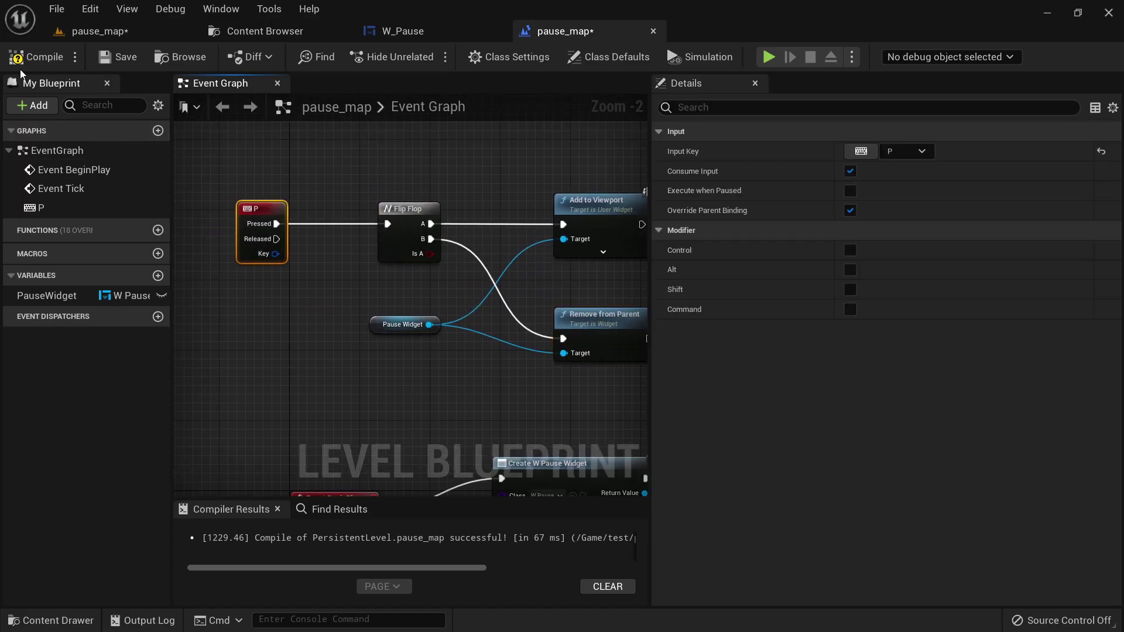
# Play the pause_map level from a spot on the floor, toggle the pause widget repeatedly with P, and stop the session
pyautogui.click(112, 32)
pyautogui.rightClick(352, 416)
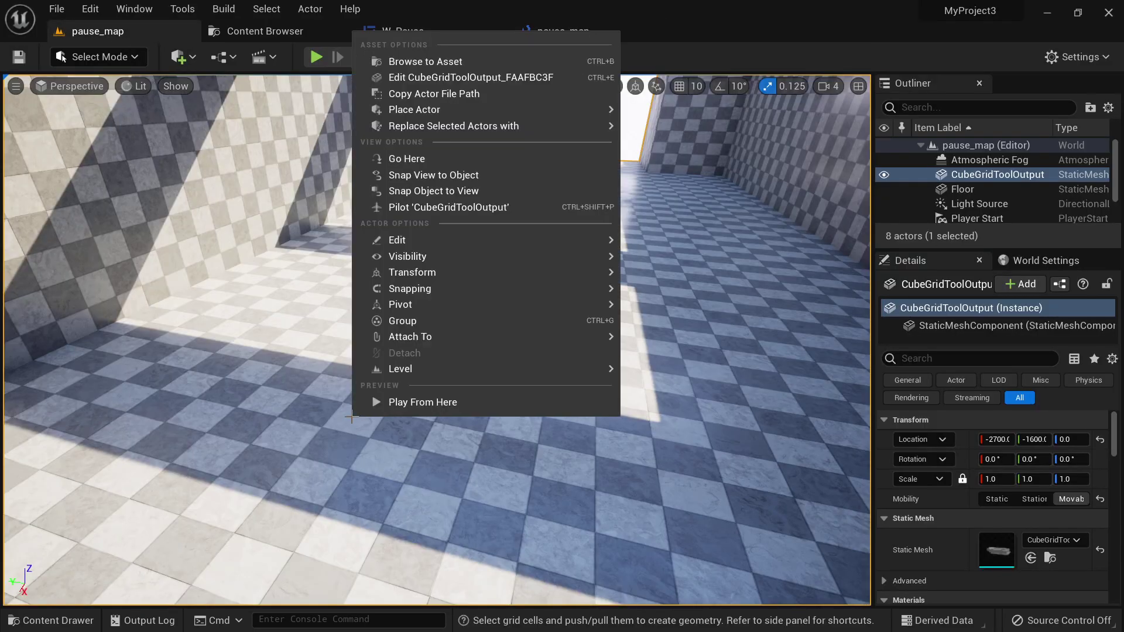
pyautogui.click(405, 404)
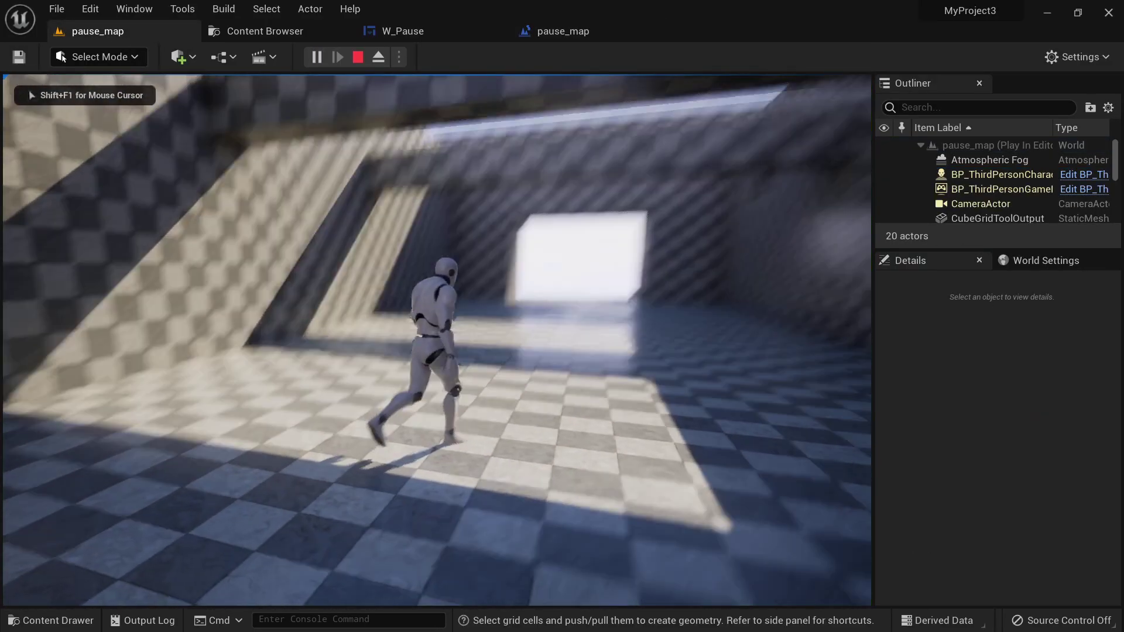
pyautogui.press('p')
pyautogui.press('w')
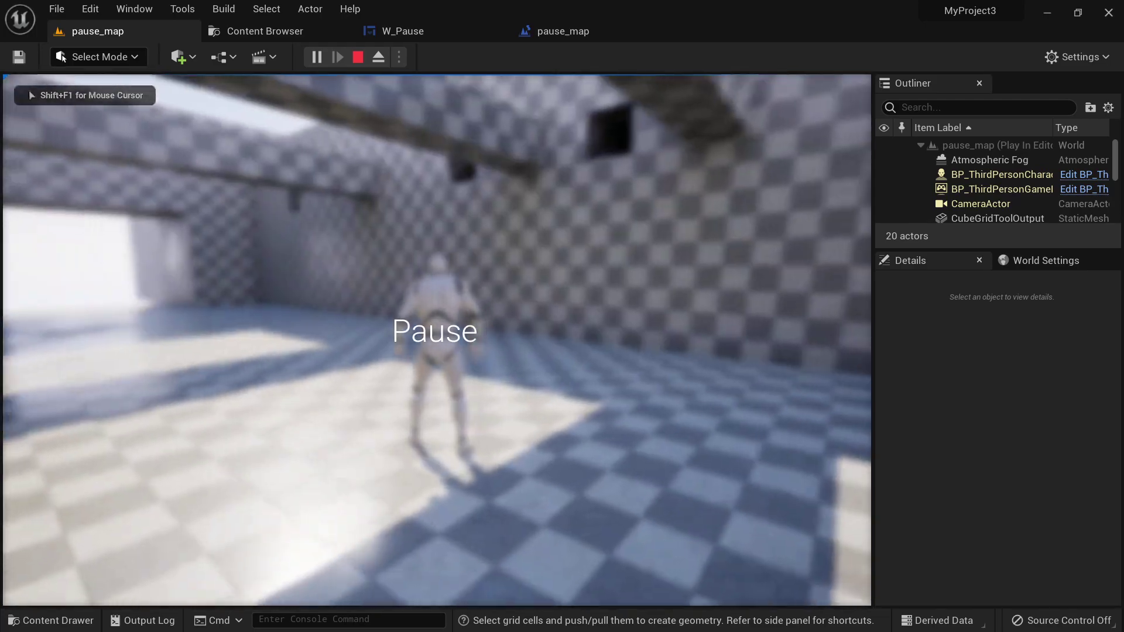
pyautogui.press('p')
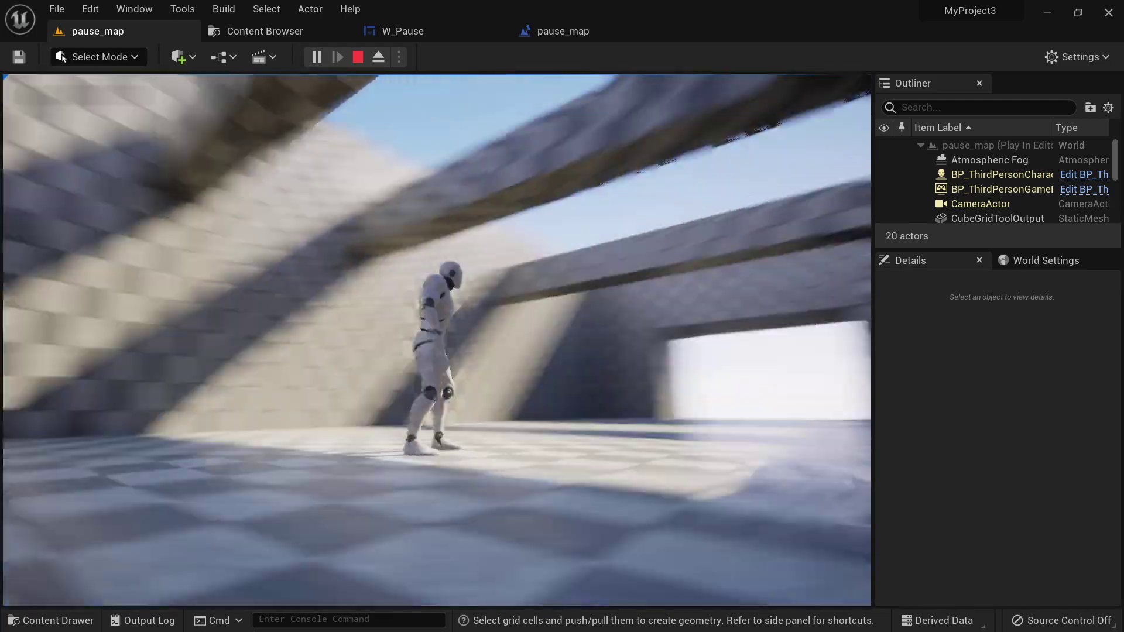
pyautogui.press('p')
pyautogui.press('p')
pyautogui.press('p')
pyautogui.press('p')
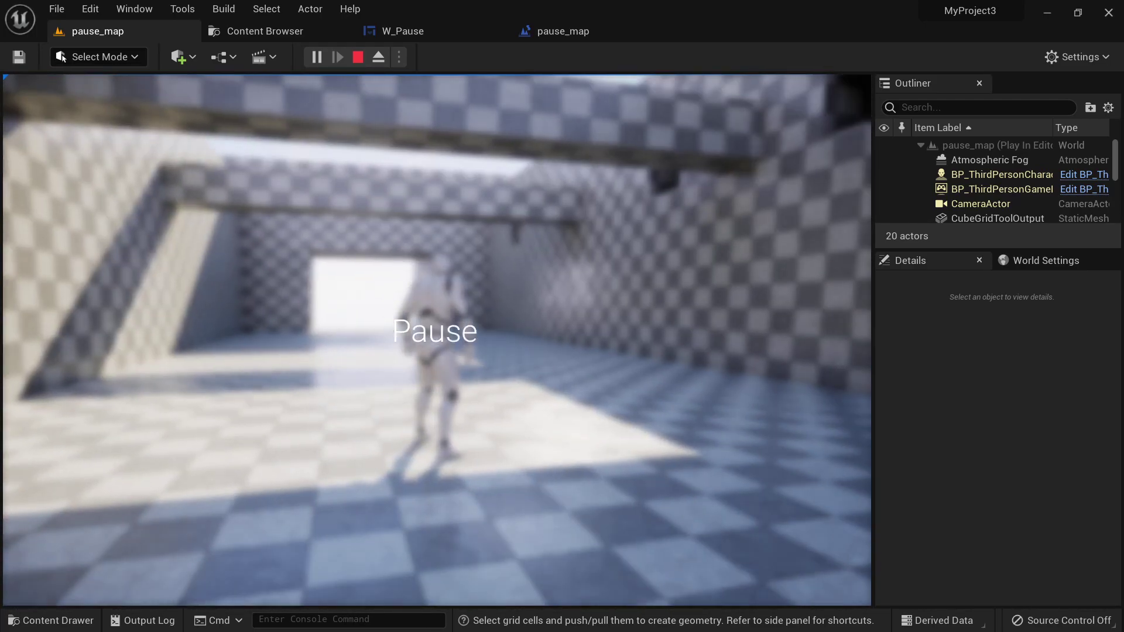
pyautogui.press('Escape')
pyautogui.click(430, 34)
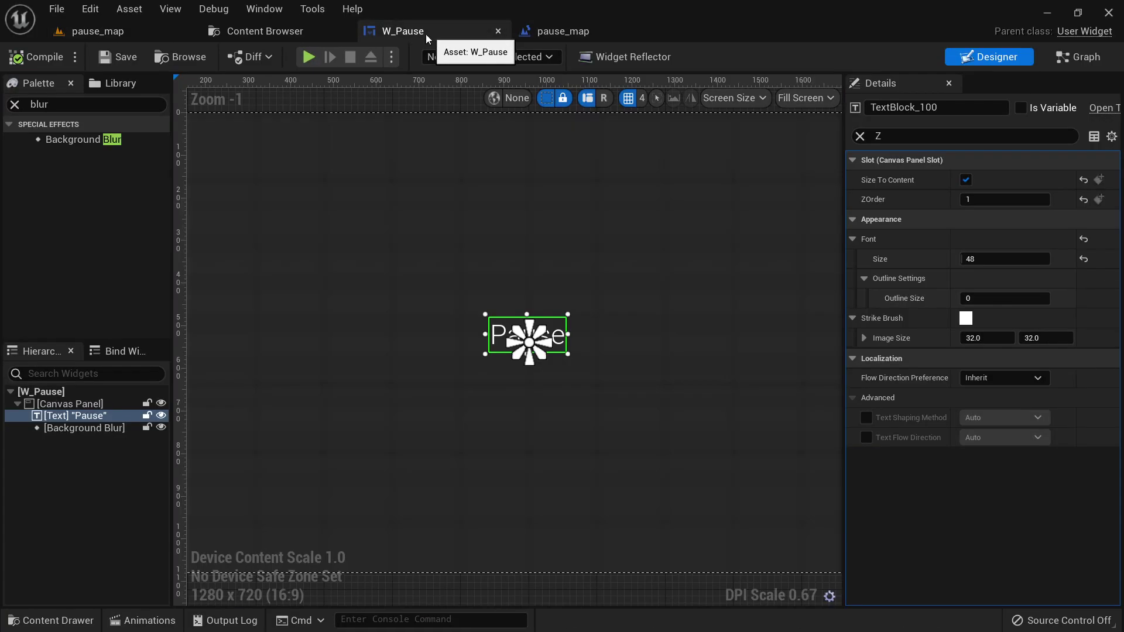
pyautogui.click(238, 34)
pyautogui.click(445, 37)
# In the pause_map level blueprint, add a Set Game Paused node after Add to Viewport and enable its Paused option
pyautogui.click(585, 28)
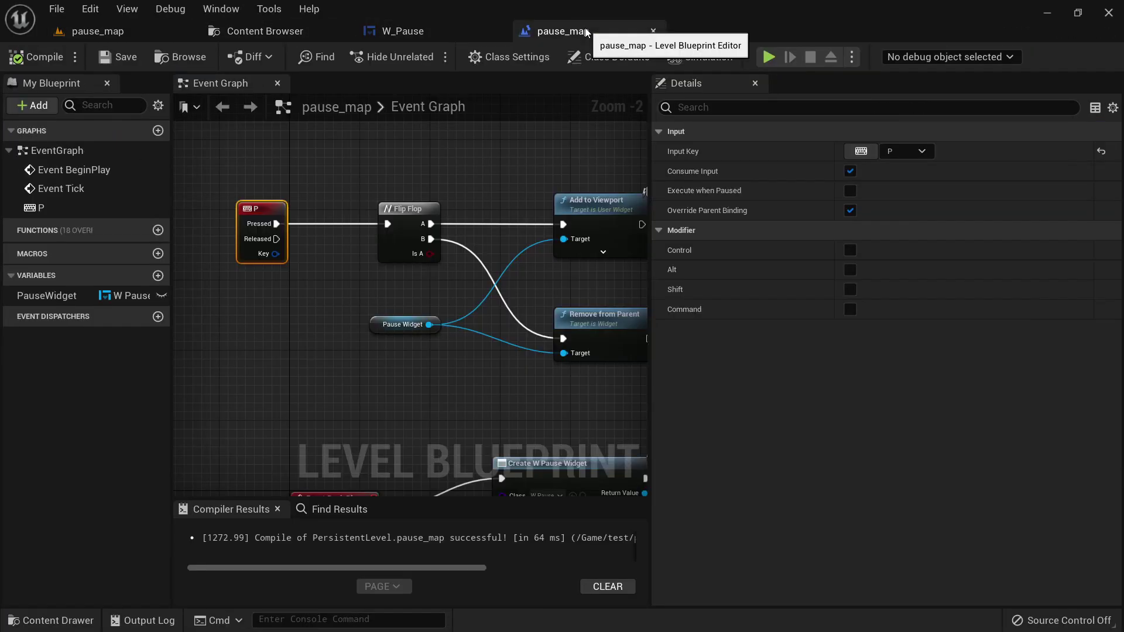
pyautogui.moveTo(474, 200); pyautogui.dragTo(310, 258, button='right')
pyautogui.moveTo(309, 258); pyautogui.dragTo(400, 248)
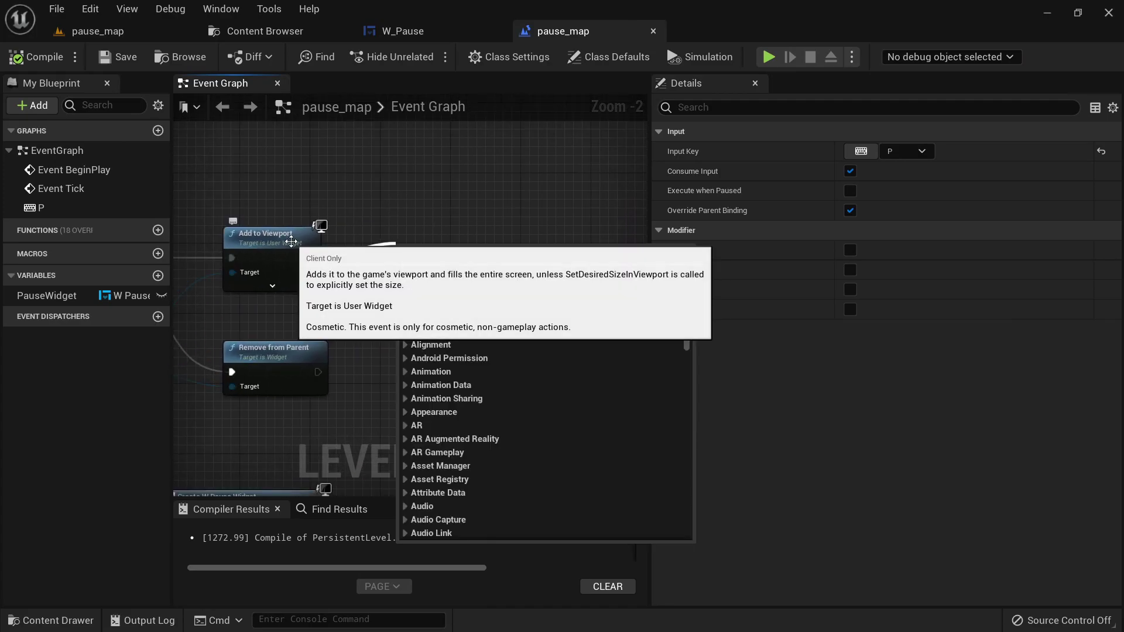
pyautogui.write('pause')
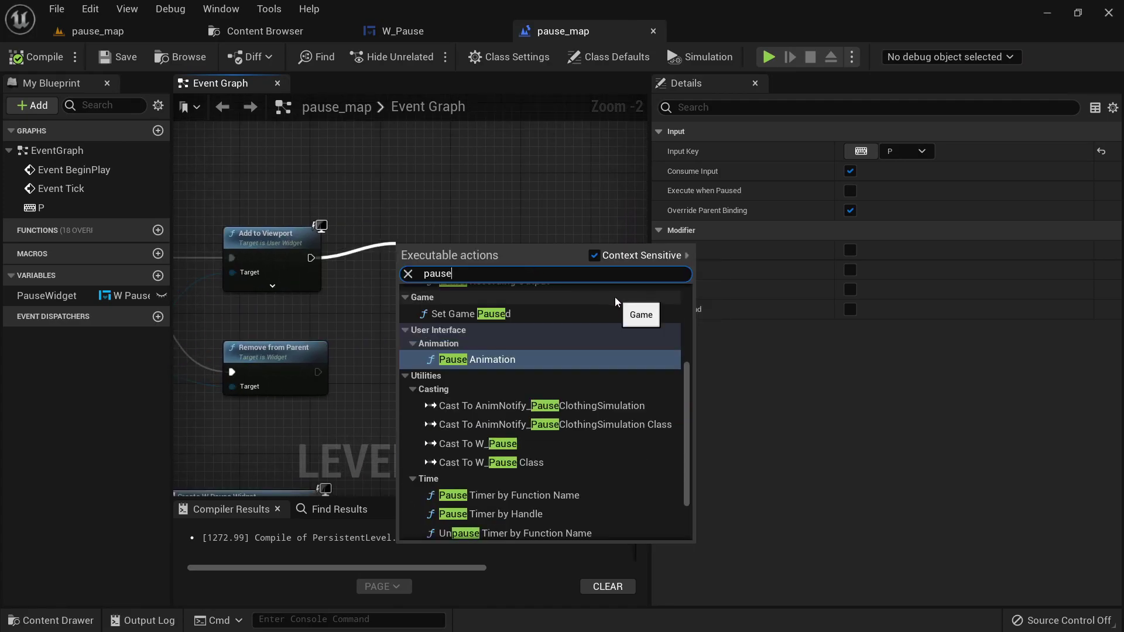
pyautogui.click(550, 315)
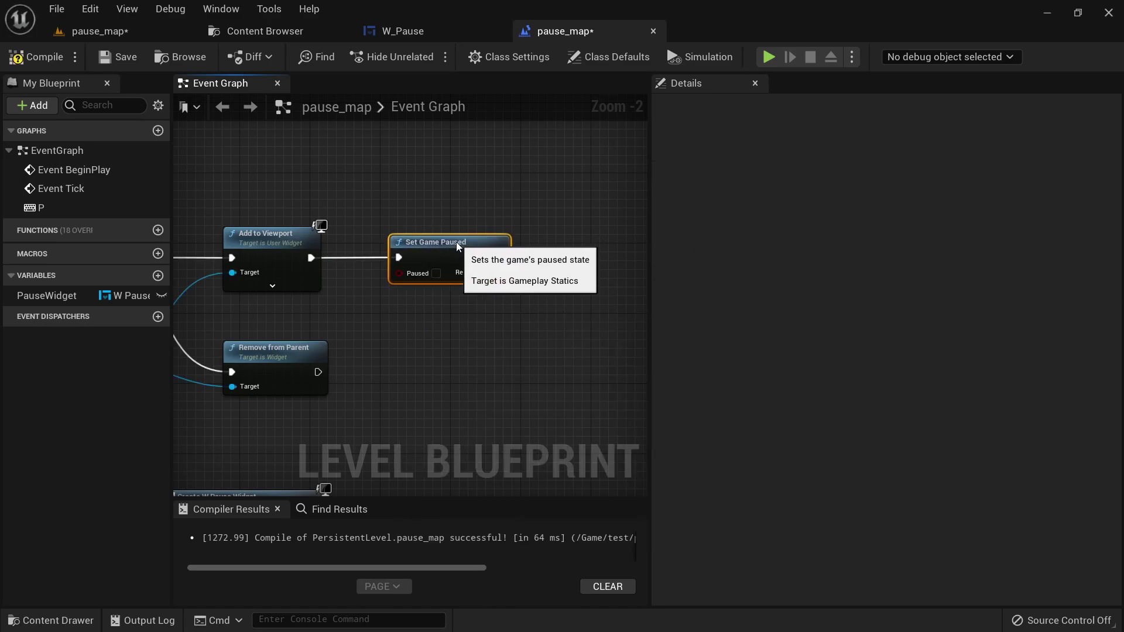
pyautogui.scroll(2, 458, 246)
pyautogui.click(439, 280)
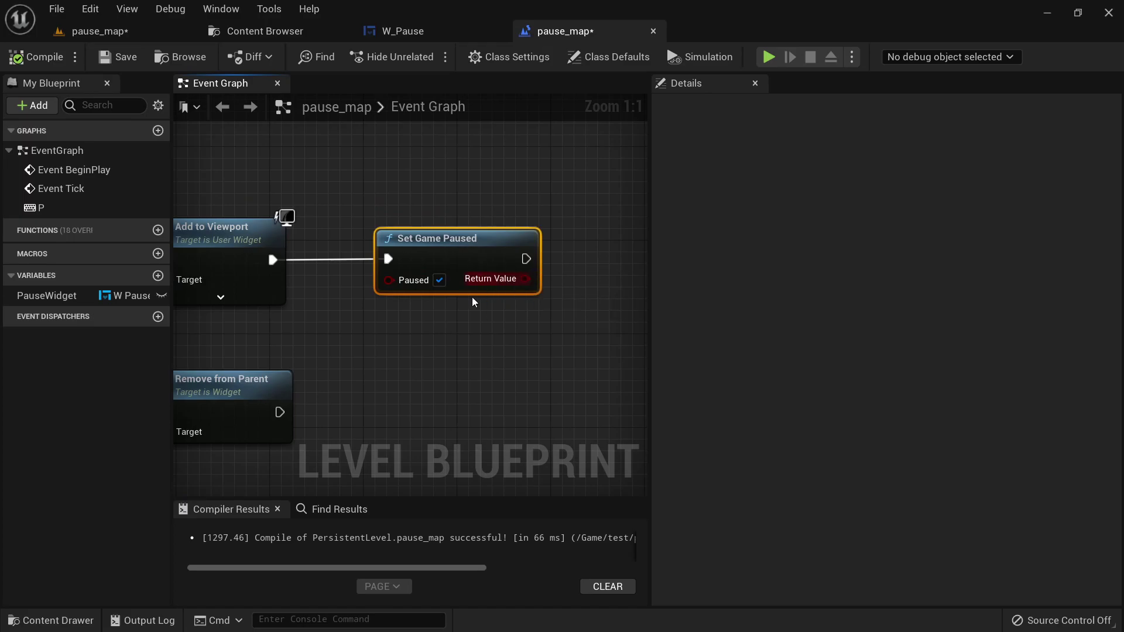
# Place a copy of Set Game Paused below the original and connect Remove from Parent's execution output to it
pyautogui.moveTo(472, 297); pyautogui.dragTo(473, 274, button='right')
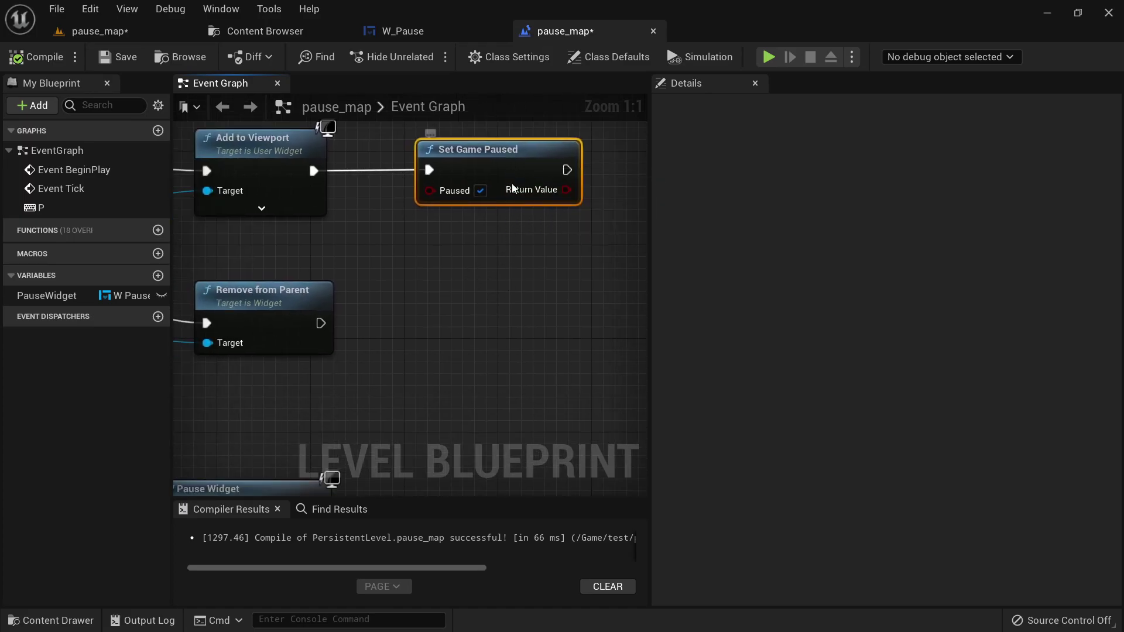
pyautogui.click(481, 307)
pyautogui.hotkey('ctrl', 'v')
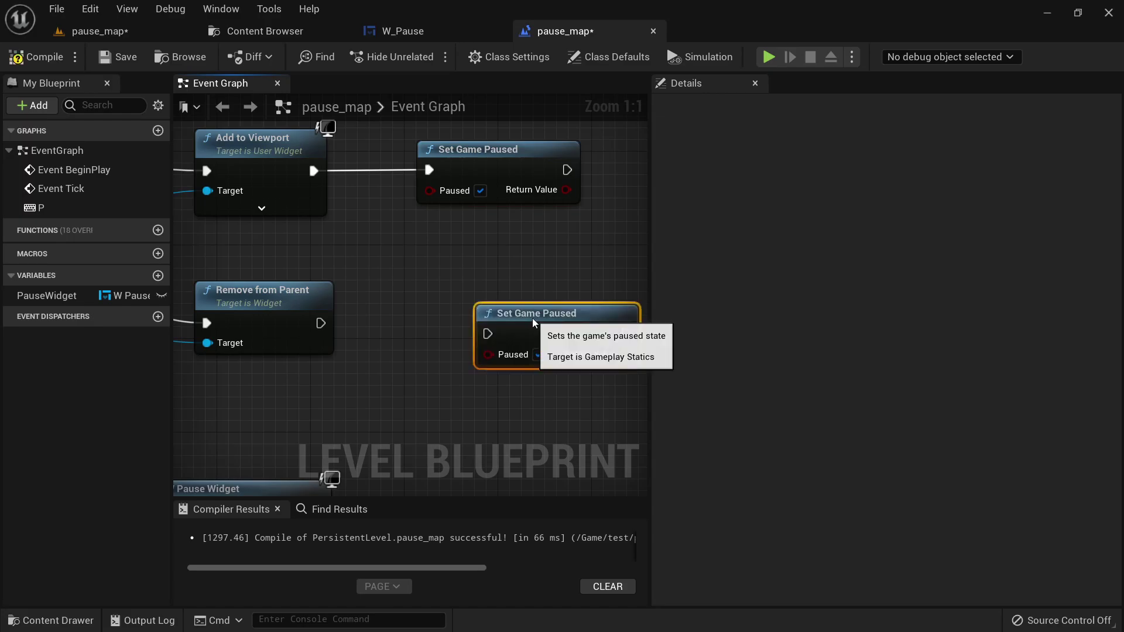
pyautogui.moveTo(532, 318); pyautogui.dragTo(474, 306)
pyautogui.moveTo(321, 323); pyautogui.dragTo(429, 323)
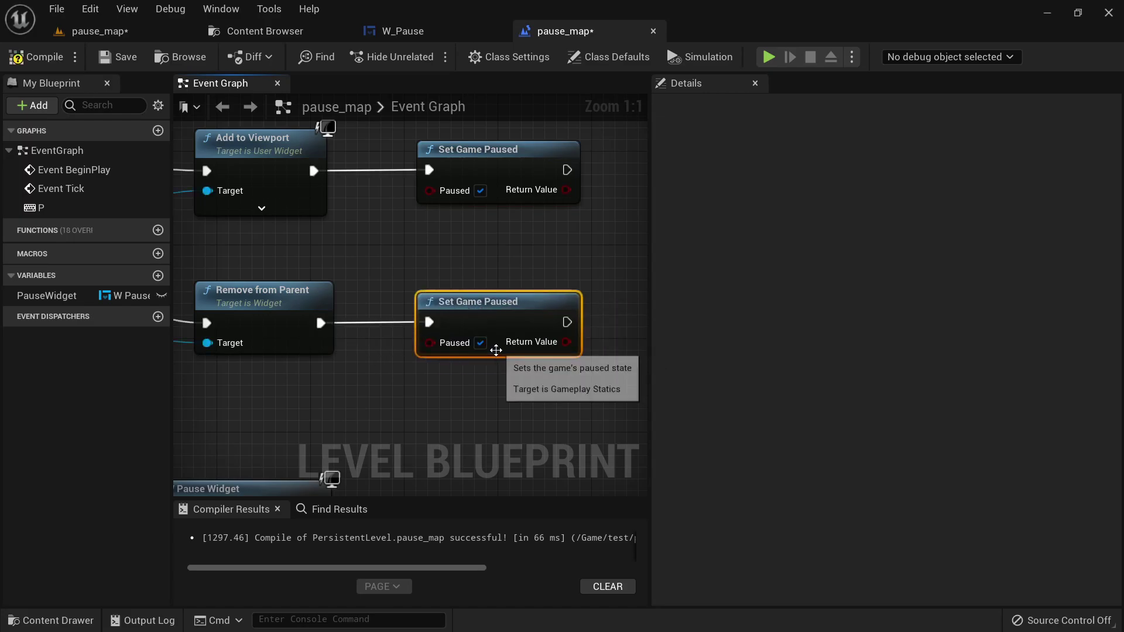
# Play the pause_map level, run the character forward, trigger the pause widget with P, and stop the session
pyautogui.click(82, 33)
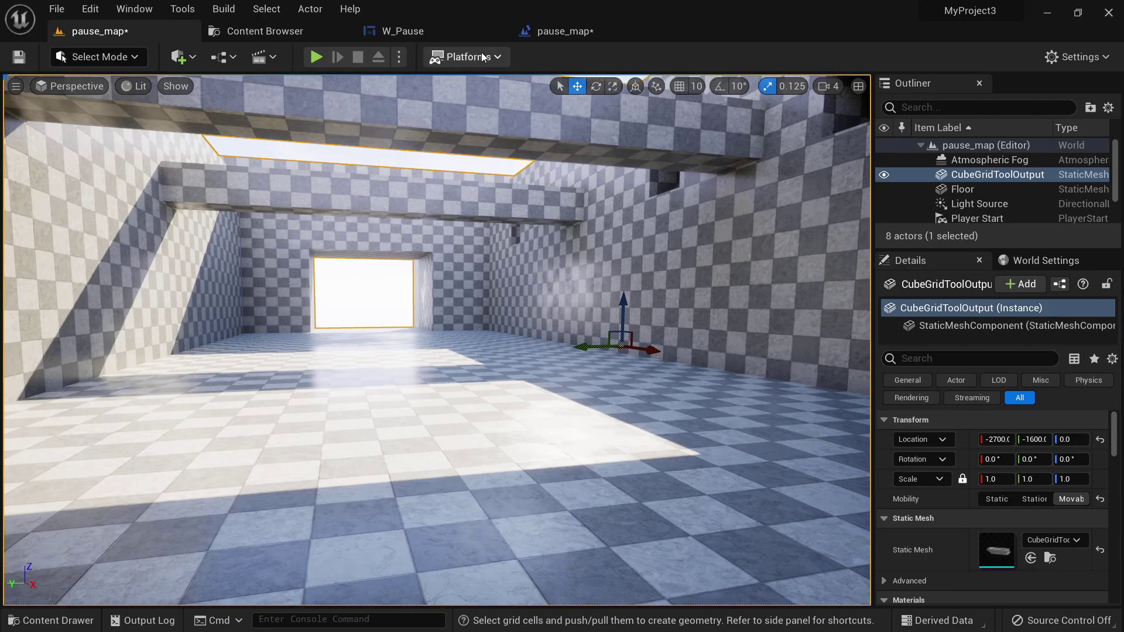
pyautogui.click(316, 57)
pyautogui.press('w')
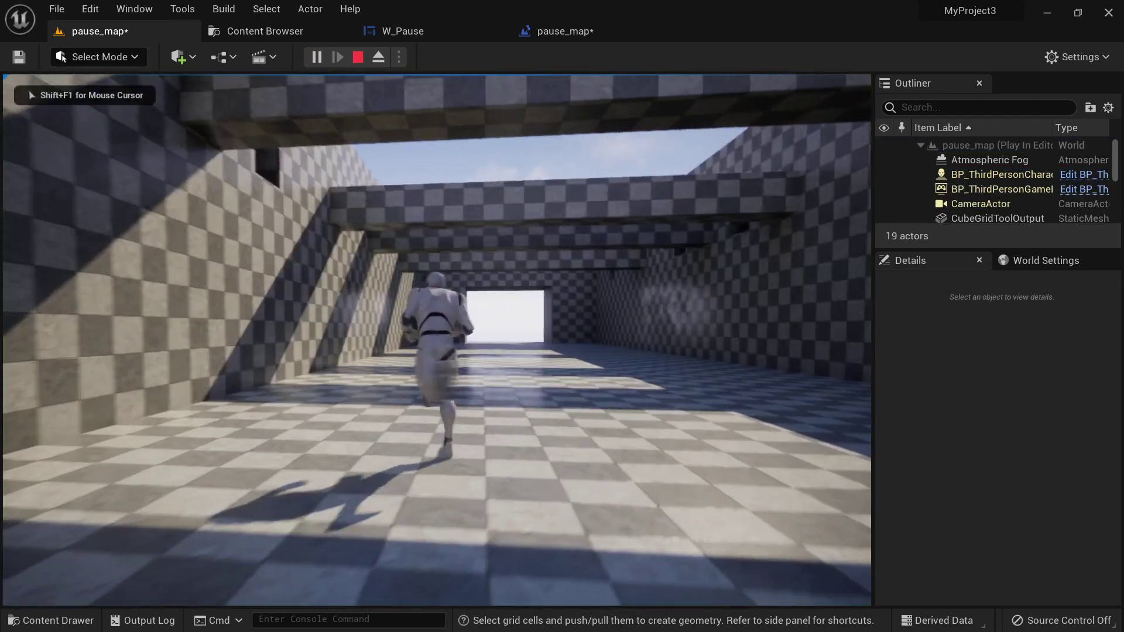
pyautogui.press('p')
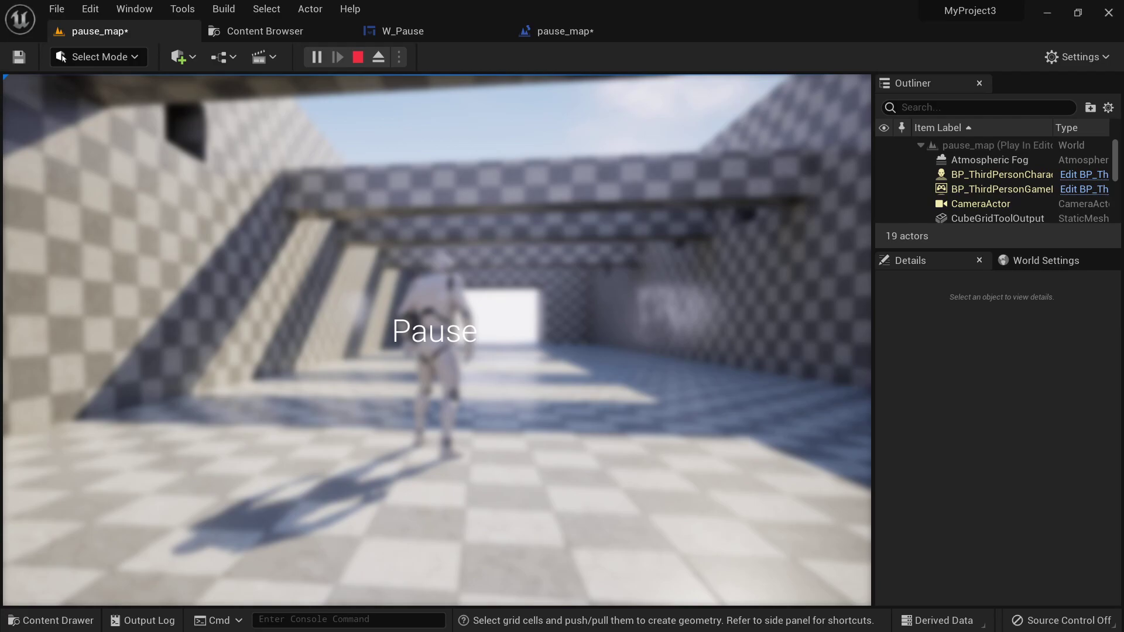
pyautogui.press('Escape')
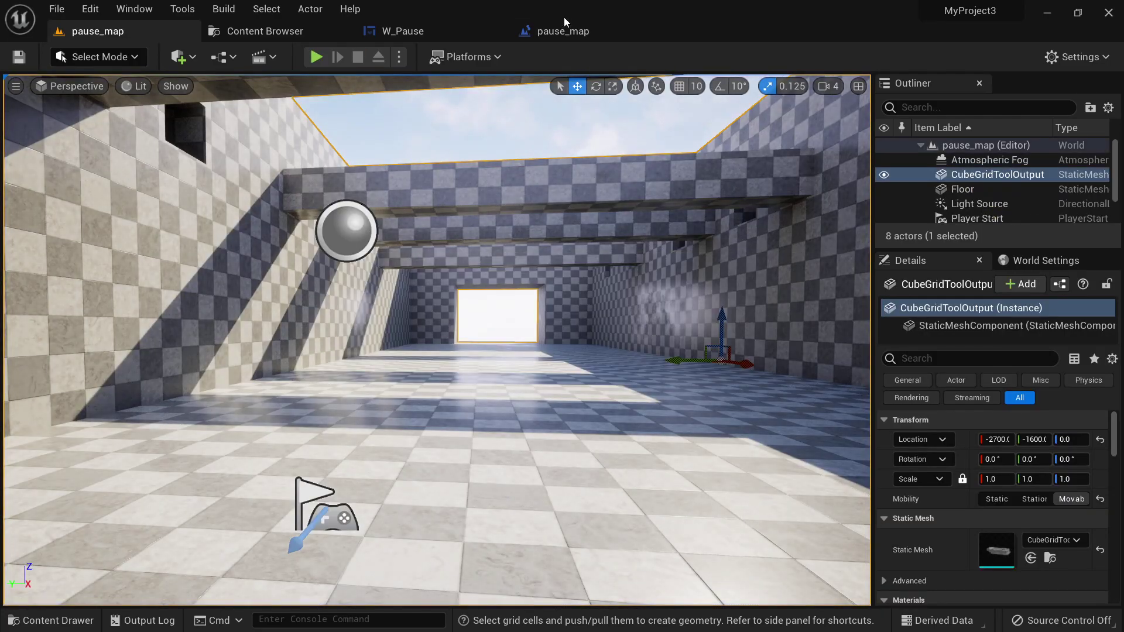
# In the pause_map level blueprint, enable Execute when Paused on the P key event, and compile and save the blueprint
pyautogui.click(559, 33)
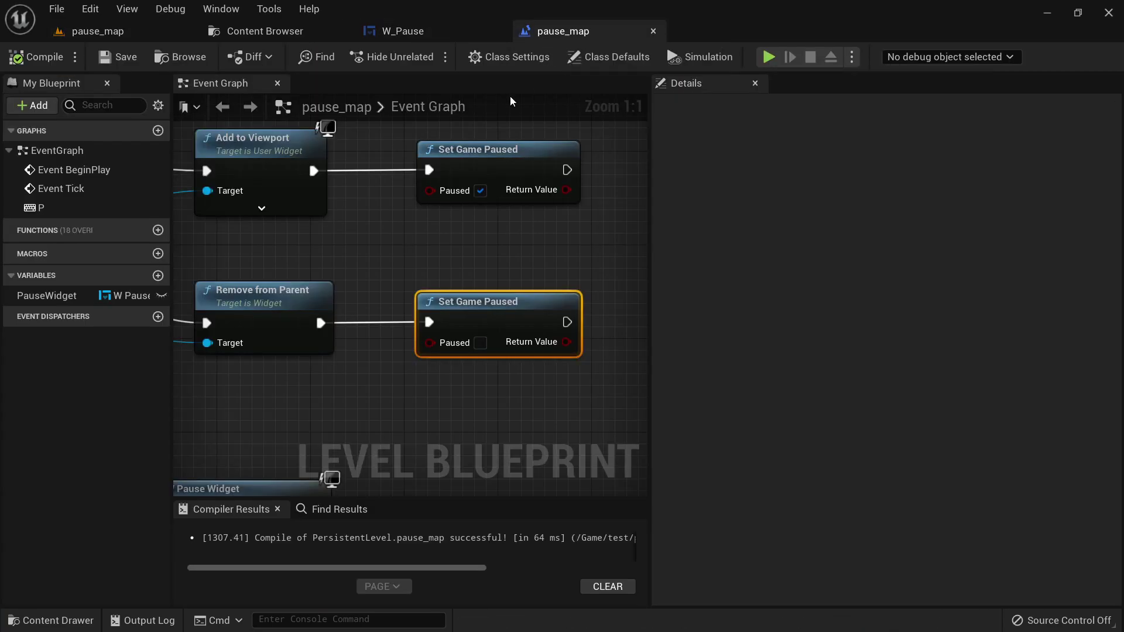
pyautogui.scroll(-1, 644, 328)
pyautogui.moveTo(266, 254); pyautogui.dragTo(630, 300, button='right')
pyautogui.scroll(1, 395, 317)
pyautogui.moveTo(456, 280); pyautogui.dragTo(374, 254, button='right')
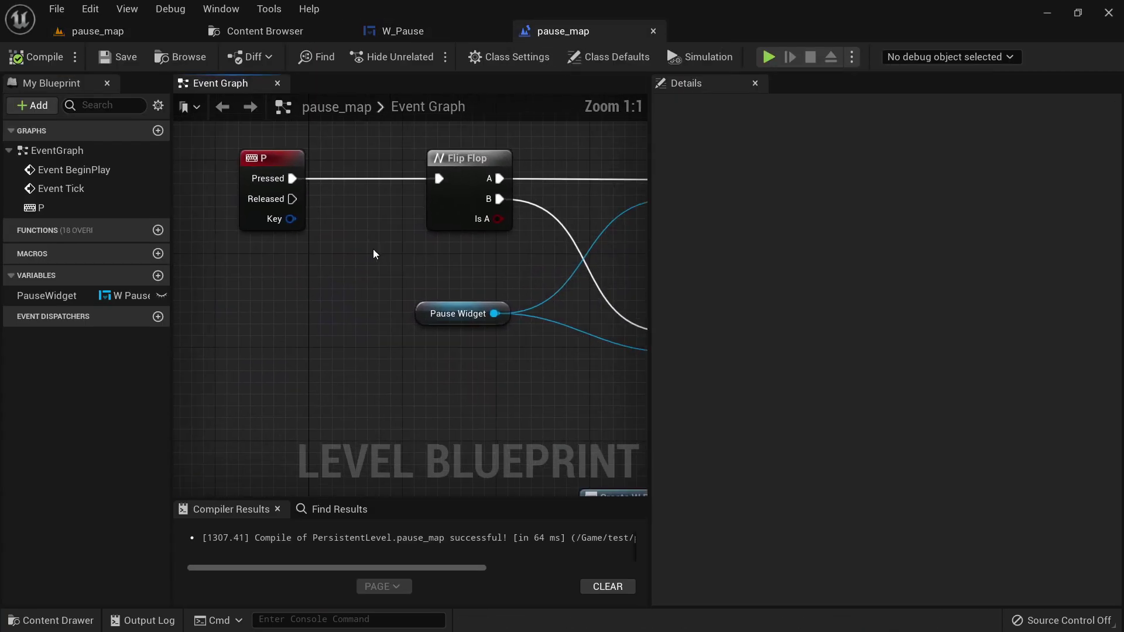
pyautogui.click(276, 156)
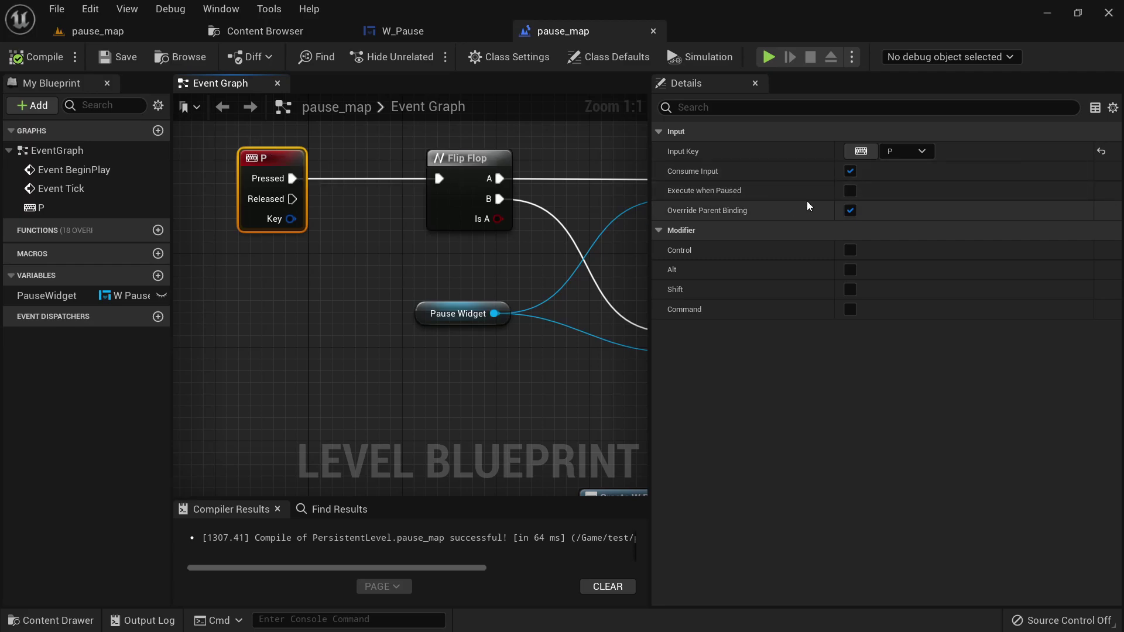
pyautogui.click(850, 190)
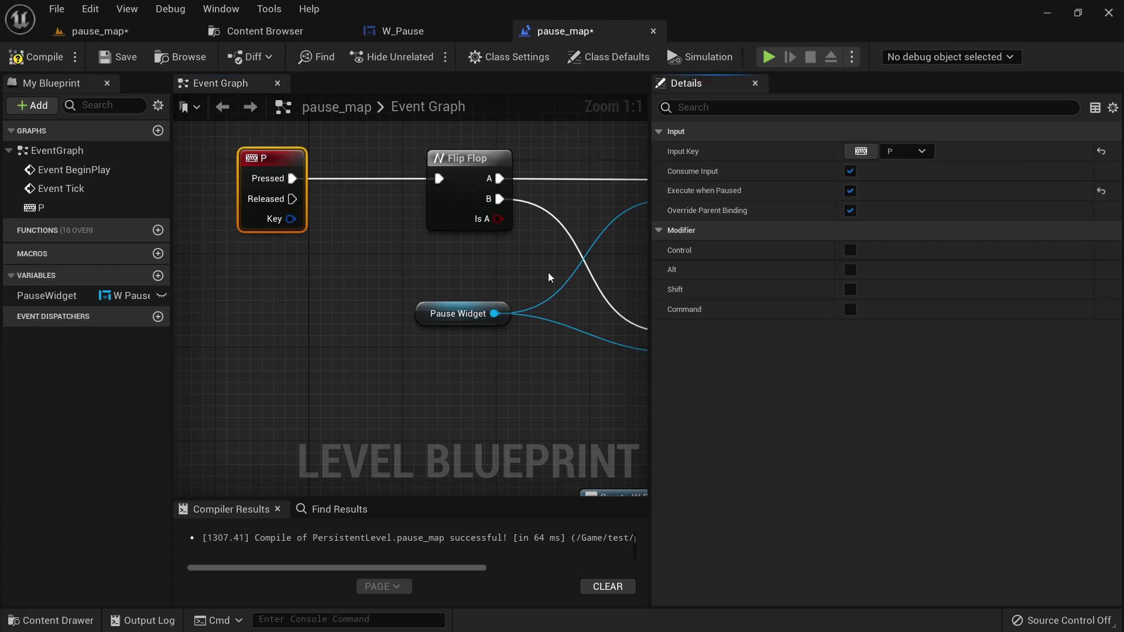
pyautogui.click(41, 56)
pyautogui.scroll(-2, 335, 267)
pyautogui.scroll(1, 532, 287)
pyautogui.moveTo(532, 286); pyautogui.dragTo(320, 278, button='right')
pyautogui.click(117, 59)
# Play the pause_map level from a spot on the floor in full screen, move the character around, and pause the game with P
pyautogui.click(100, 31)
pyautogui.rightClick(405, 487)
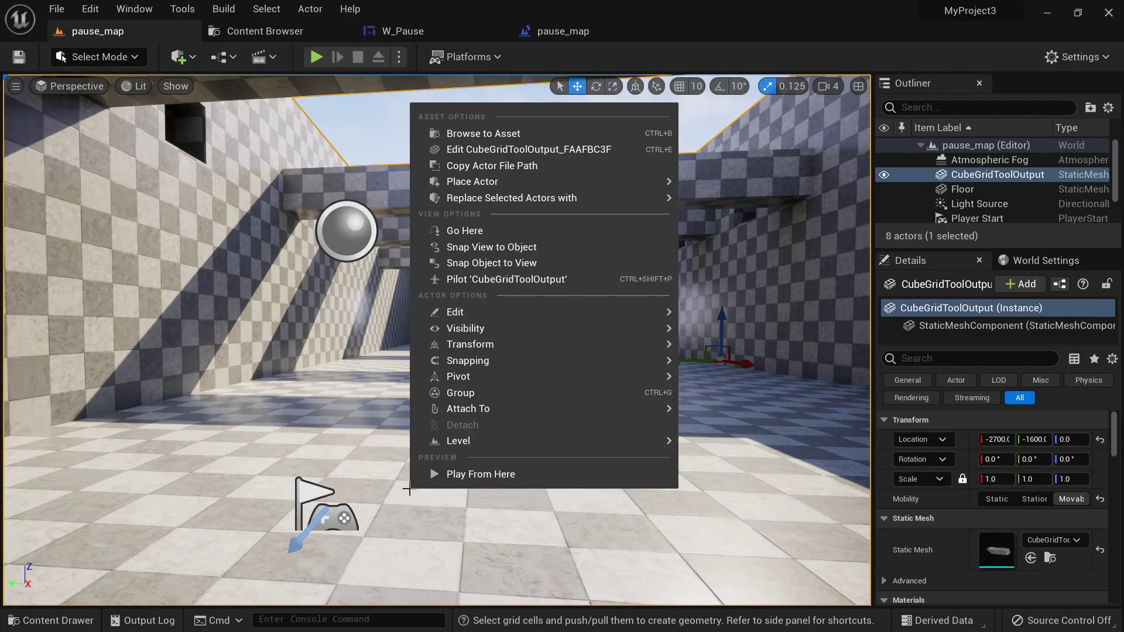
pyautogui.click(449, 478)
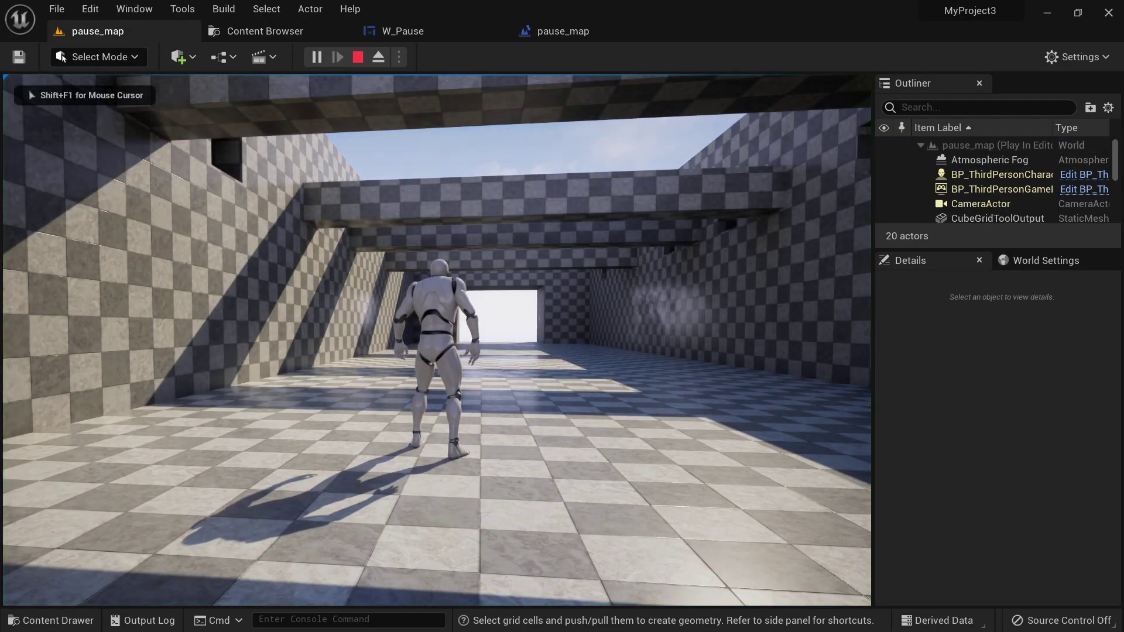
pyautogui.press('F11')
pyautogui.press('a')
pyautogui.press('d')
pyautogui.press('w')
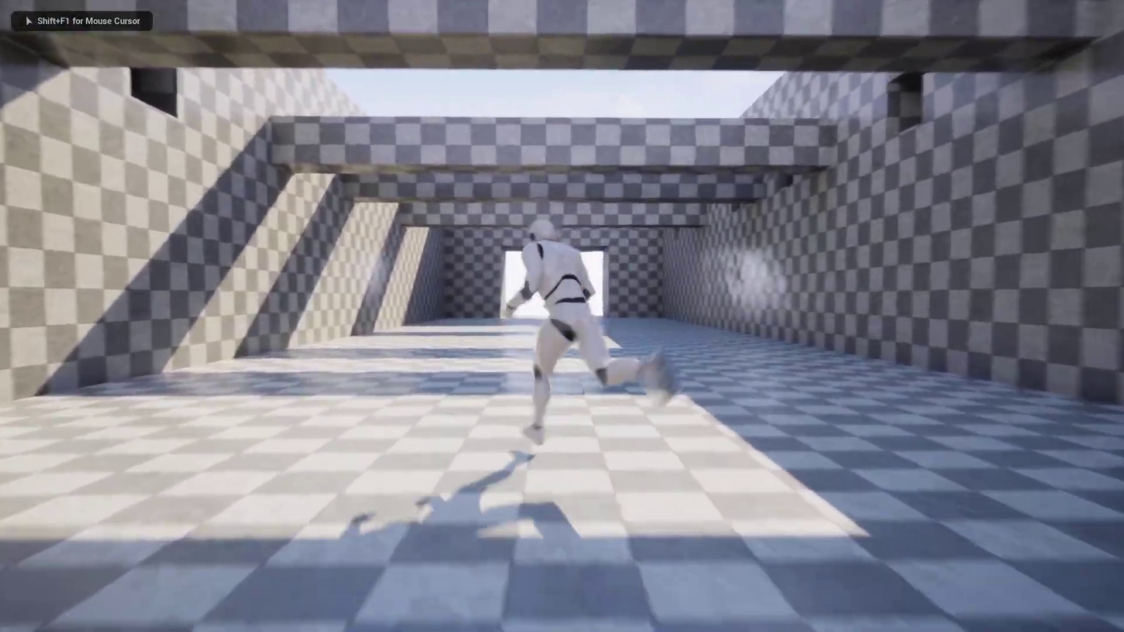
pyautogui.press('p')
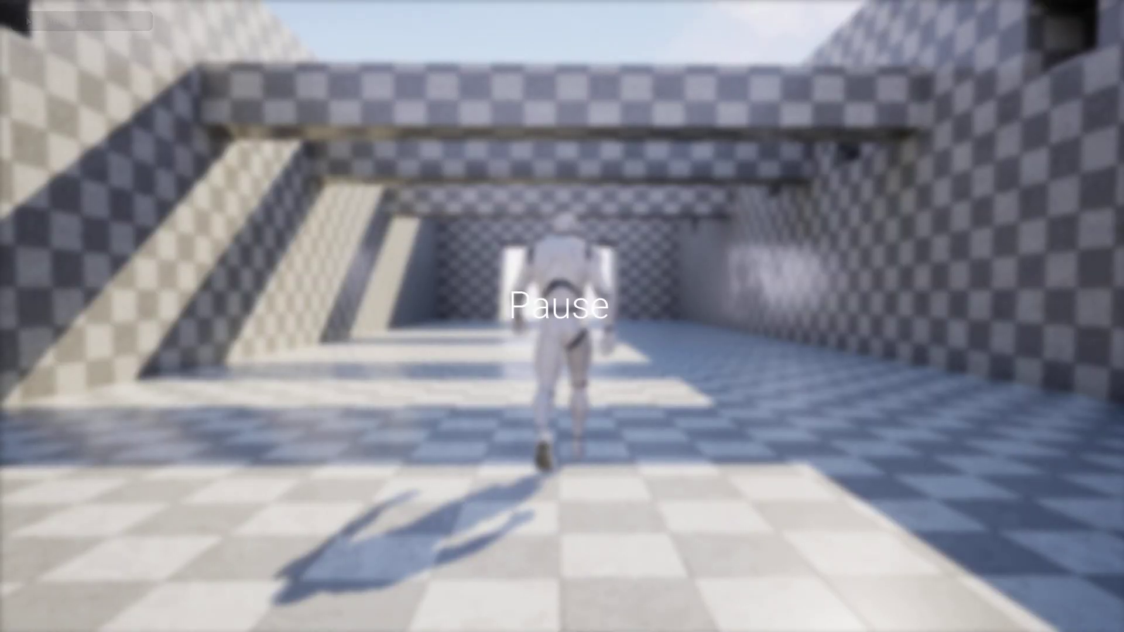